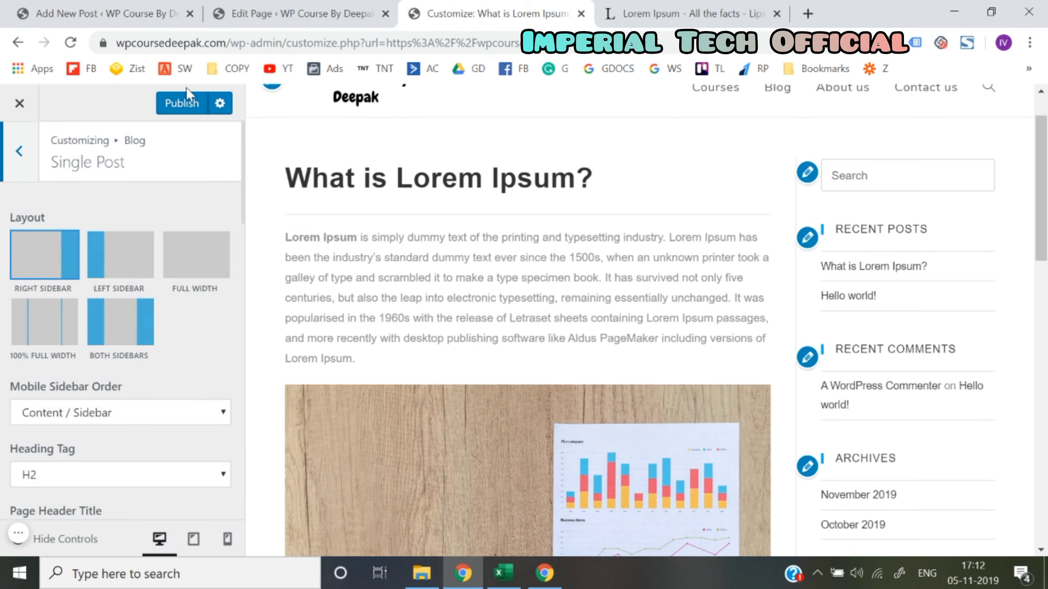
- Publish the Single Post customizer settings and close the customizer to check the post page
click(181, 104)
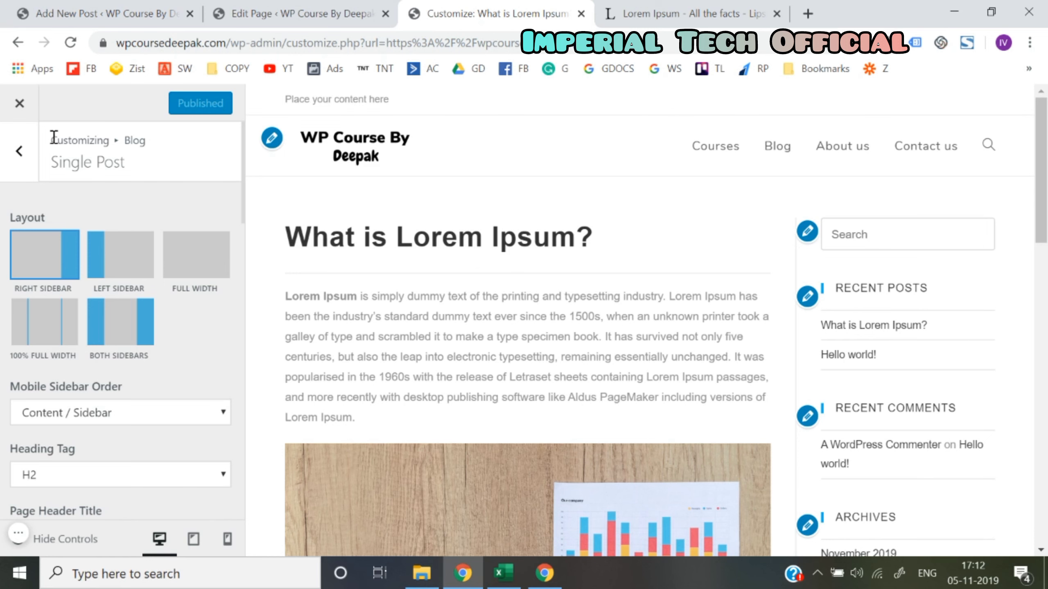
click(18, 106)
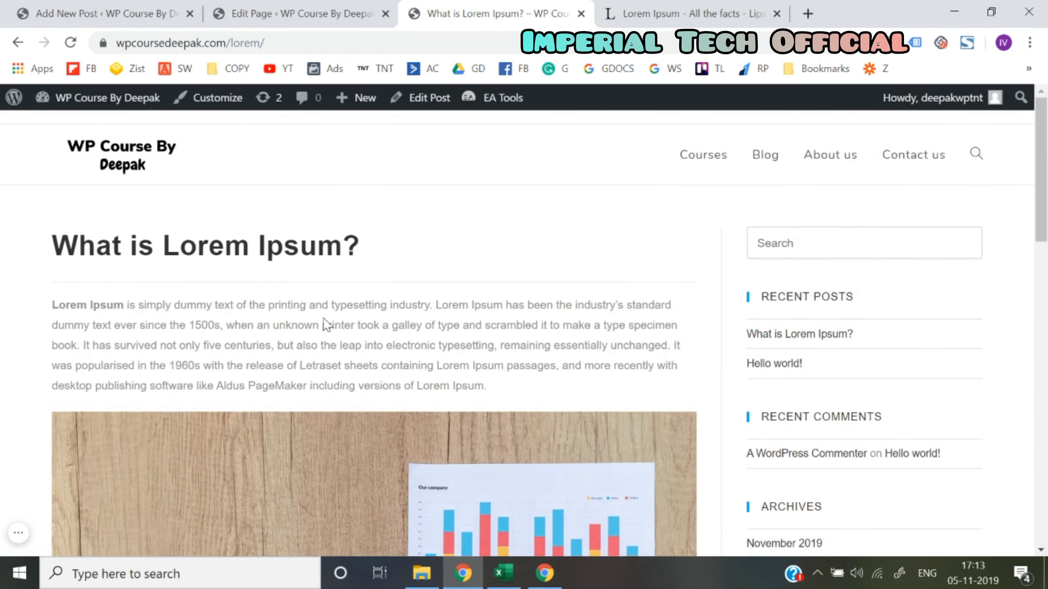
scroll(325, 324, down, 10)
scroll(325, 325, up, 10)
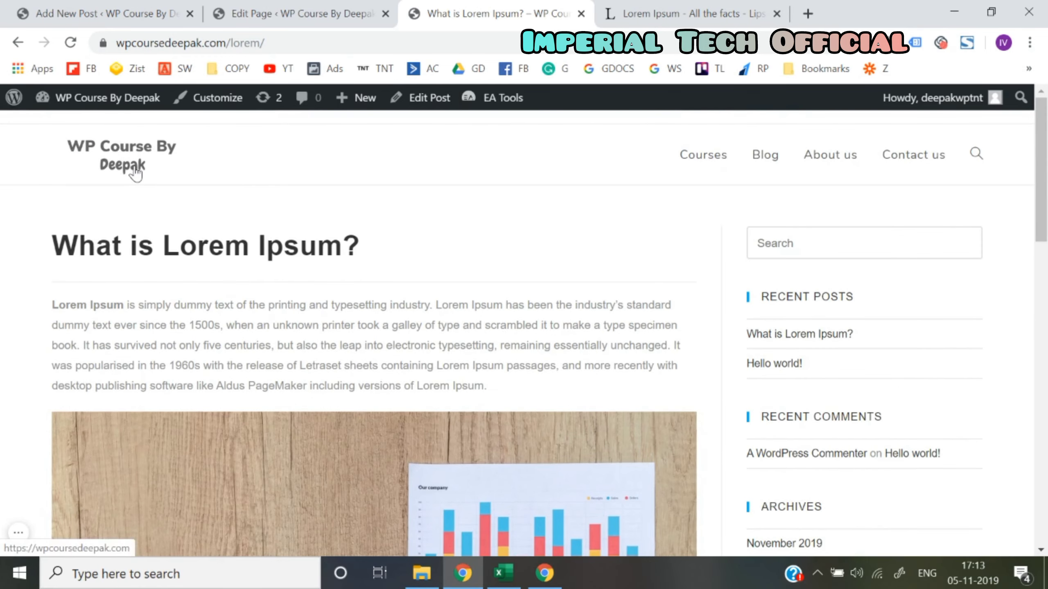
- Visit the site's home page and then its Blog page to examine the post listing
click(135, 169)
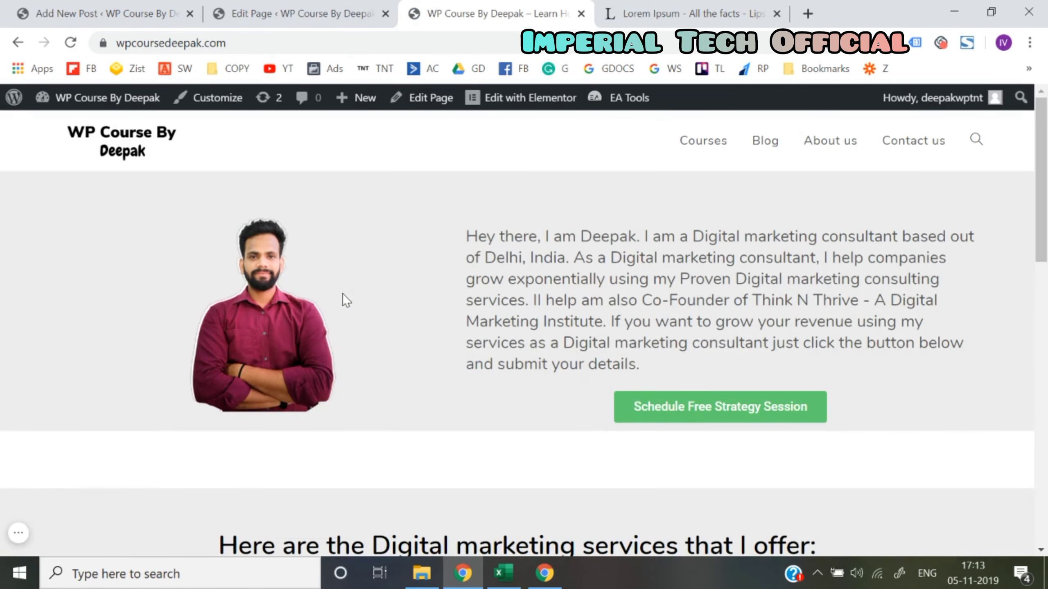
click(751, 141)
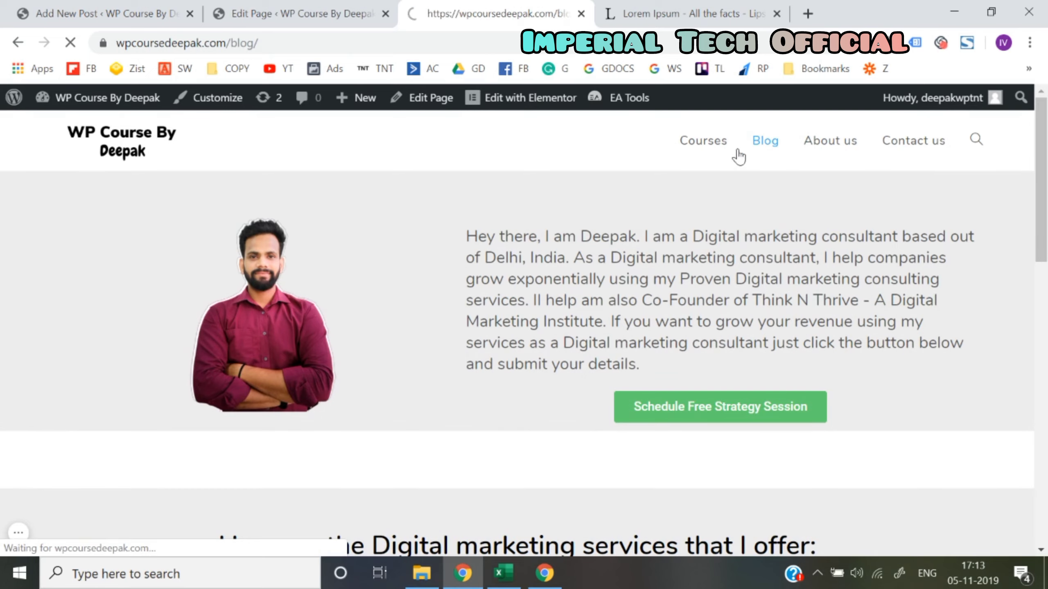
scroll(504, 330, down, 10)
scroll(505, 330, up, 8)
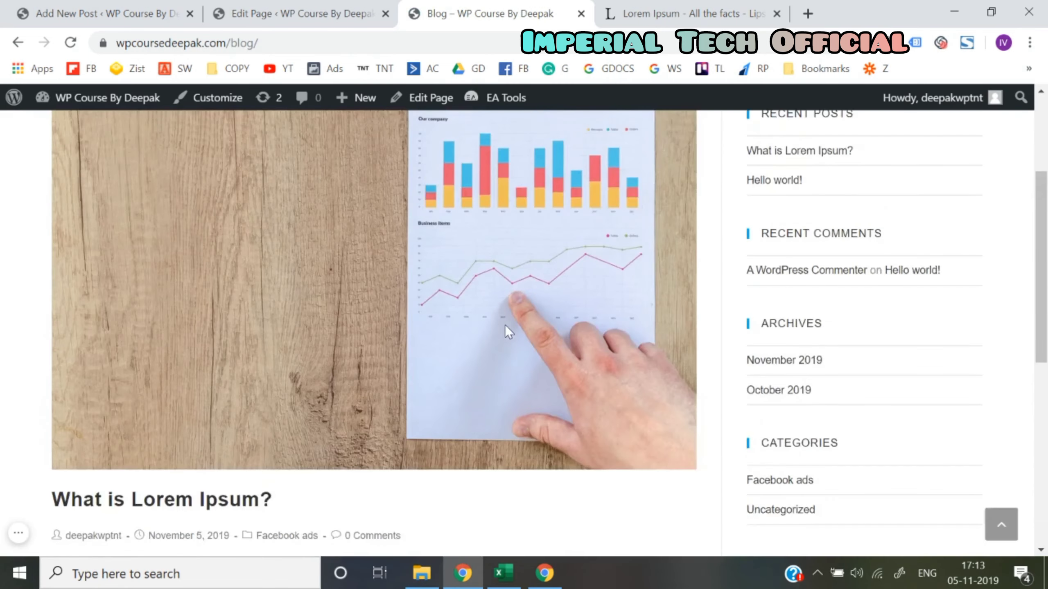
scroll(504, 326, up, 4)
scroll(505, 334, down, 8)
scroll(506, 333, up, 8)
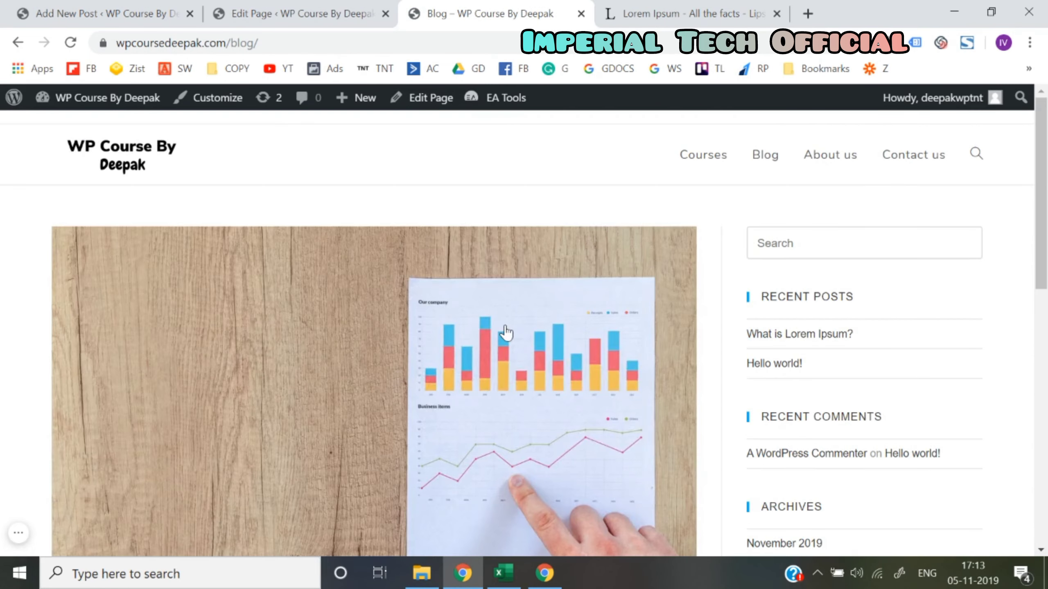
click(309, 12)
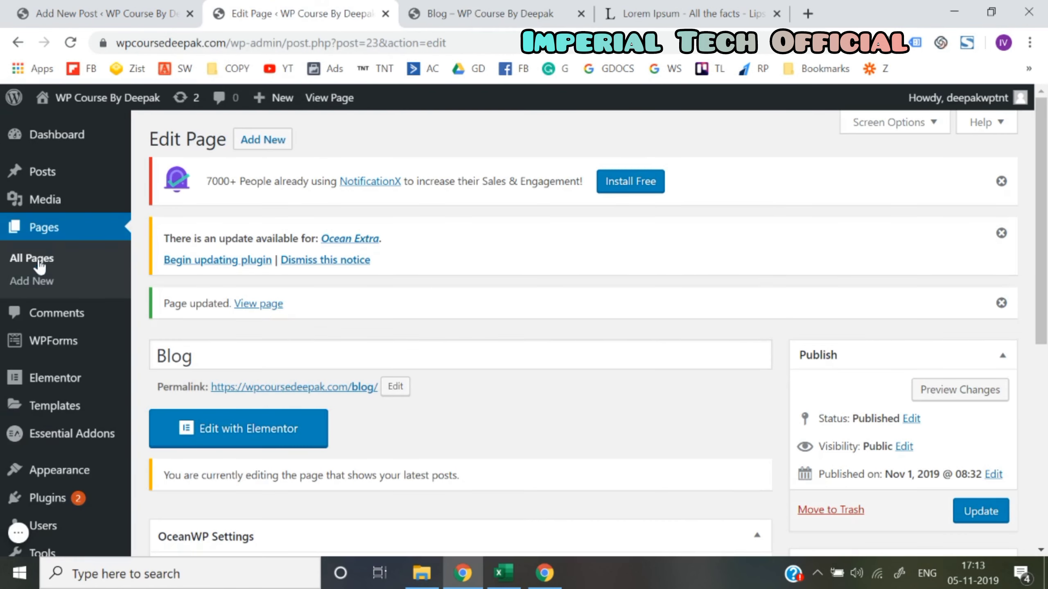
mouse_move(71, 182)
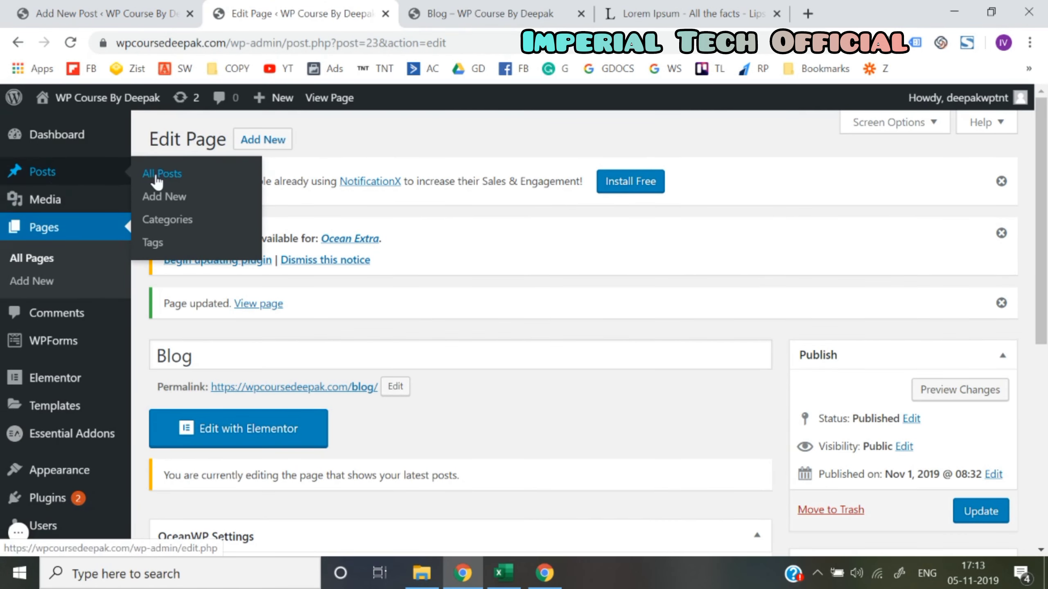
click(164, 198)
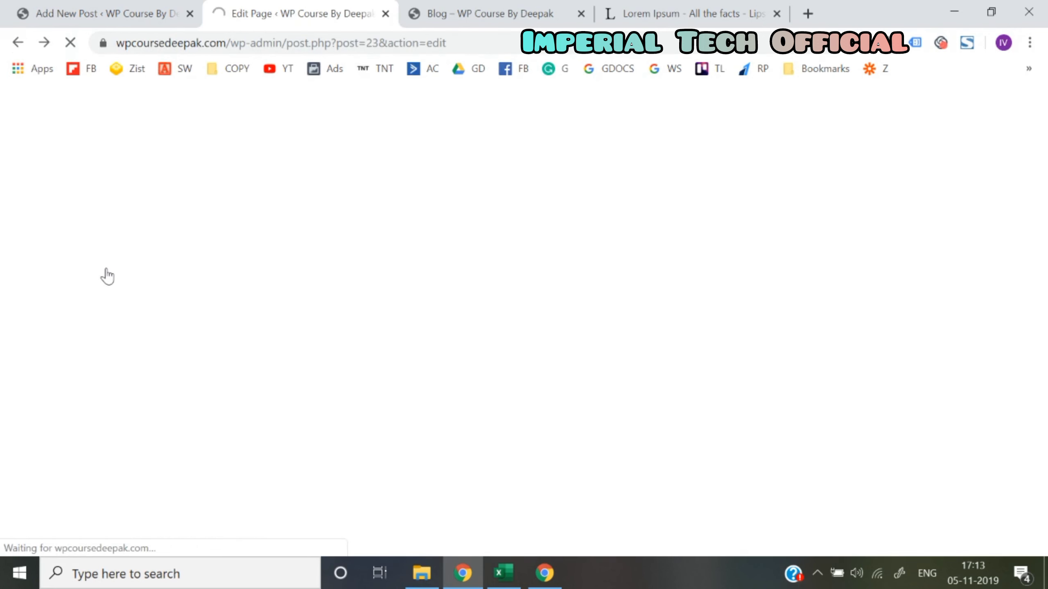
click(455, 8)
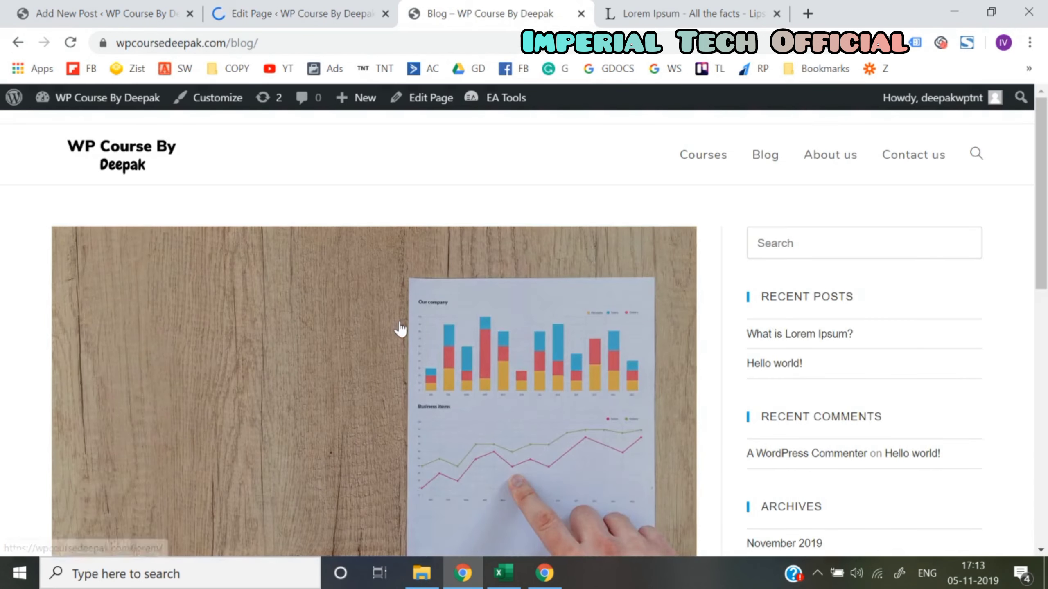
scroll(401, 330, down, 8)
scroll(399, 325, down, 2)
- Return to the WordPress admin and open the list of all posts
click(302, 14)
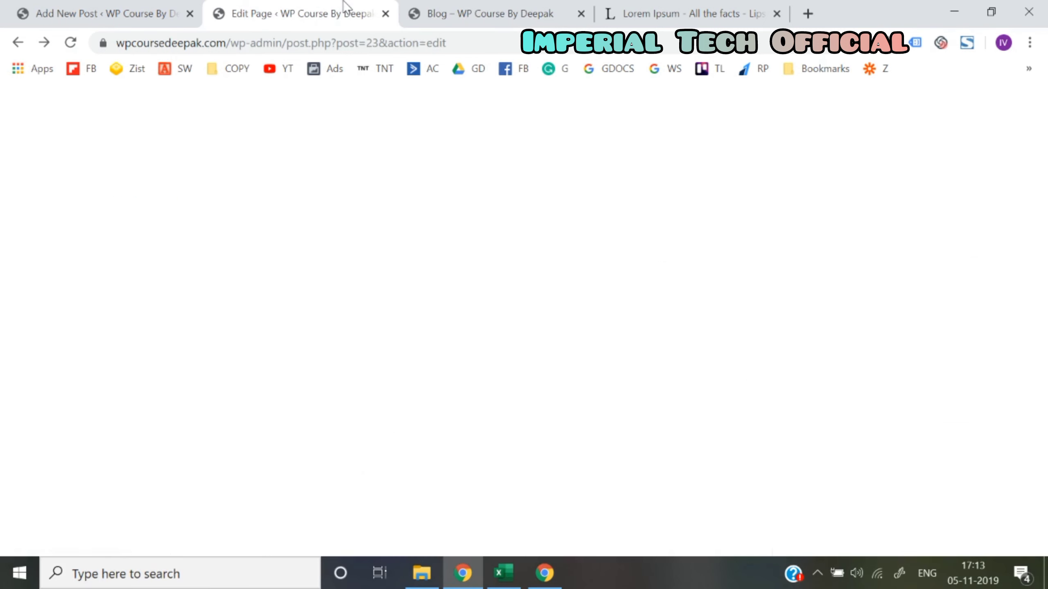
scroll(203, 290, down, 4)
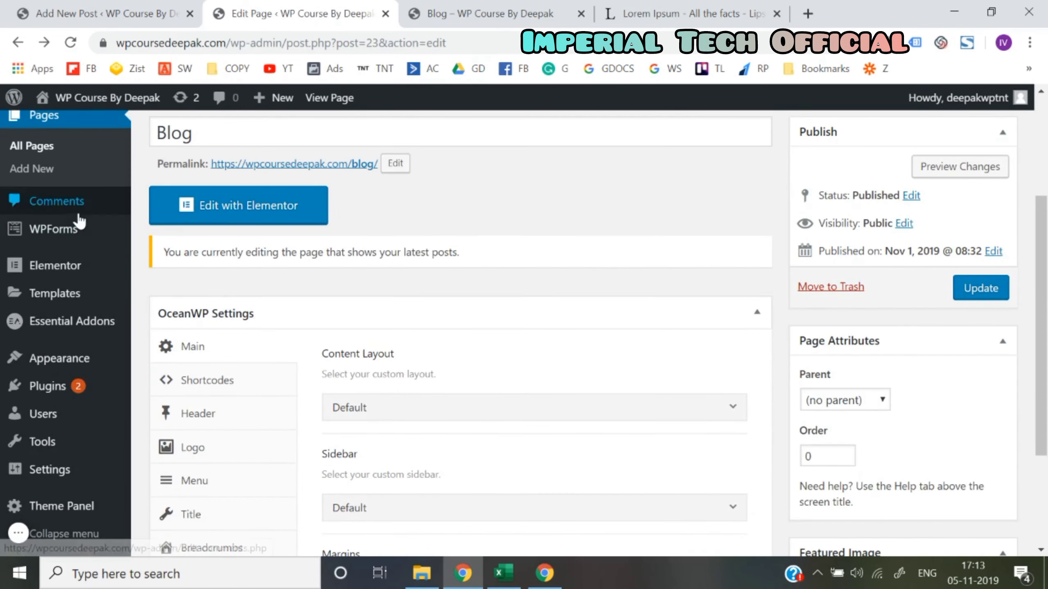
scroll(54, 241, up, 3)
mouse_move(63, 174)
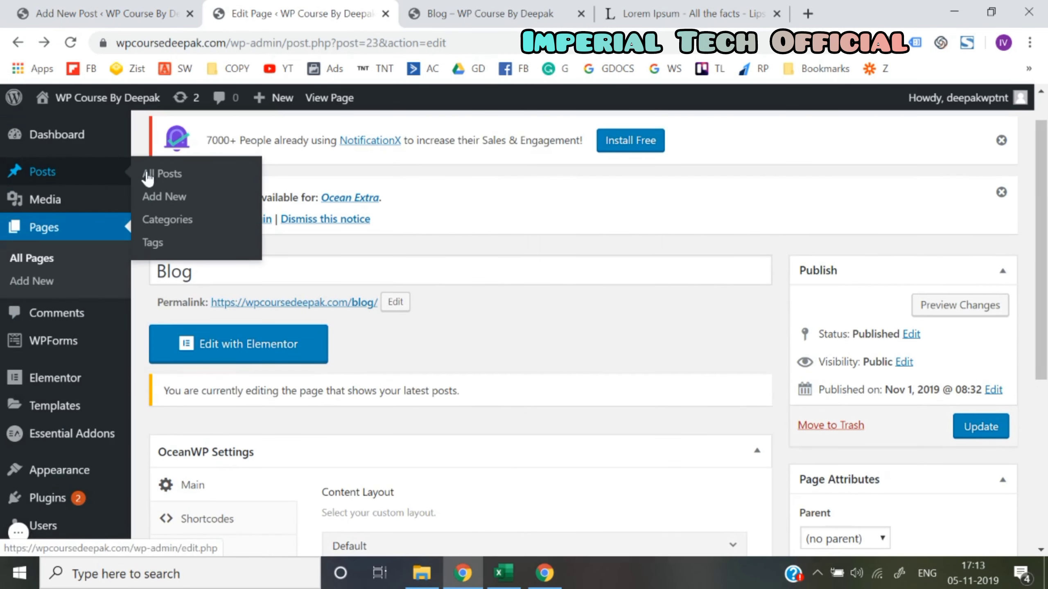
click(171, 181)
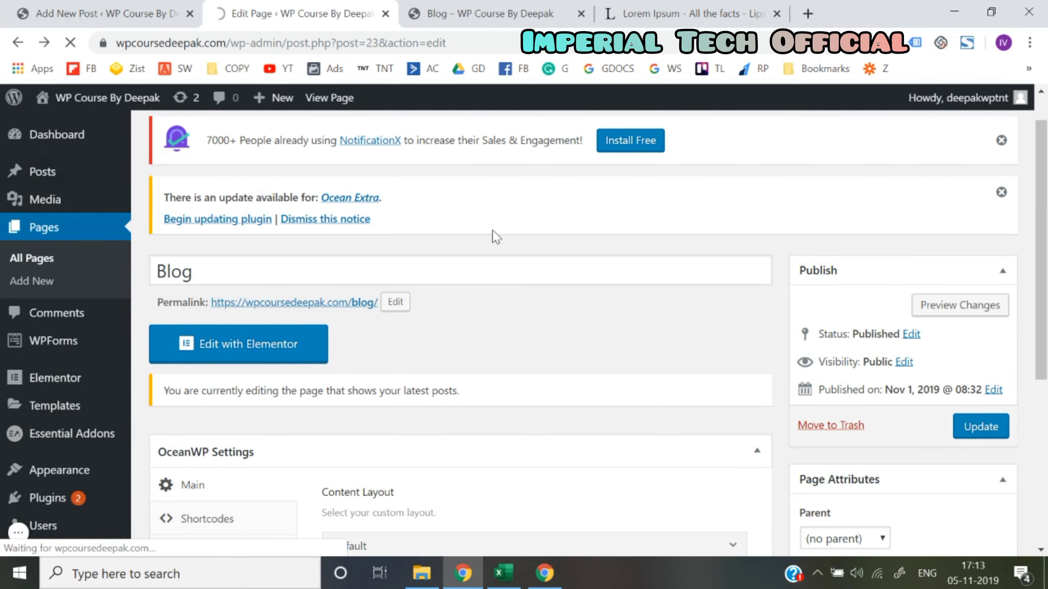
- Duplicate the "What is Lorem Ipsum?" post with EA Duplicator and open the draft copy for editing
scroll(454, 281, down, 2)
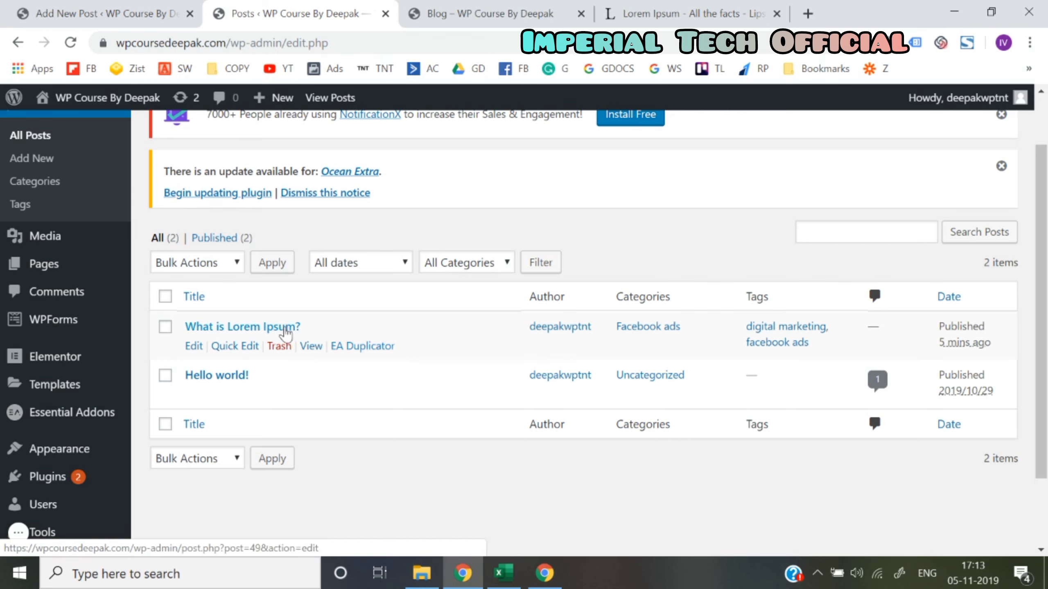
click(357, 349)
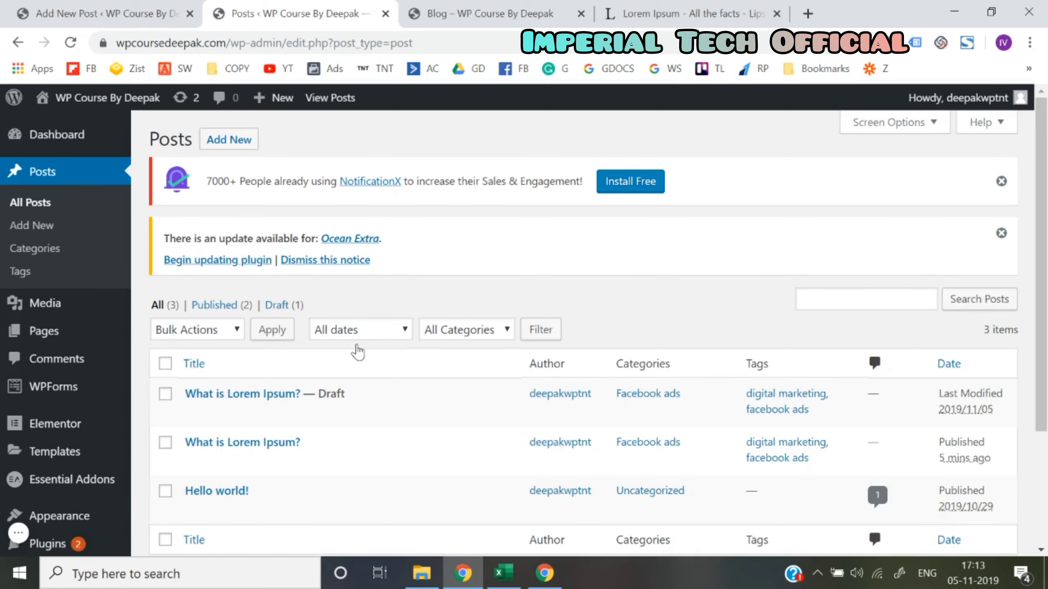
scroll(356, 350, down, 1)
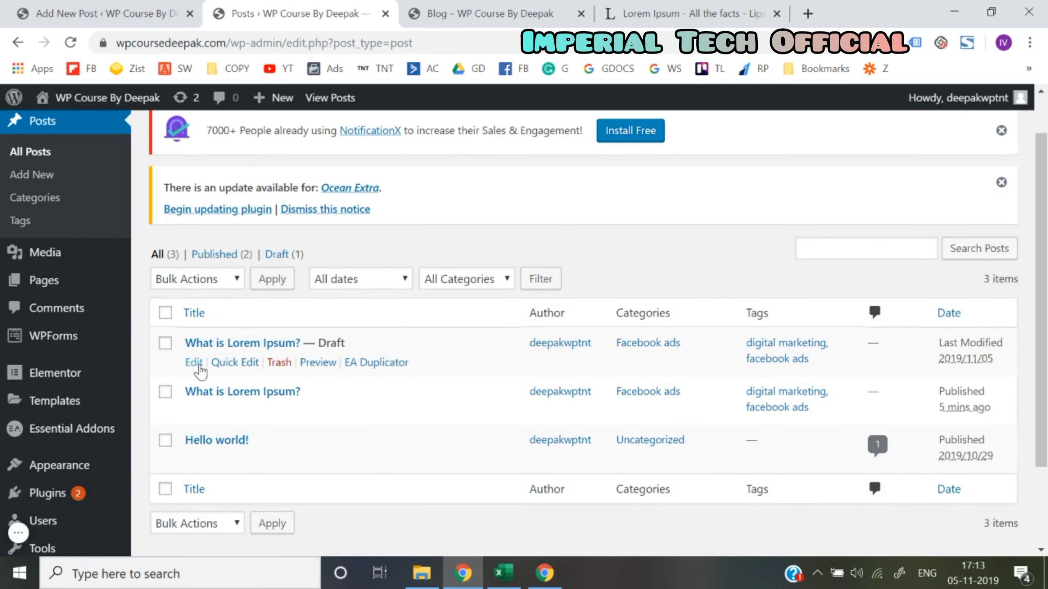
click(193, 363)
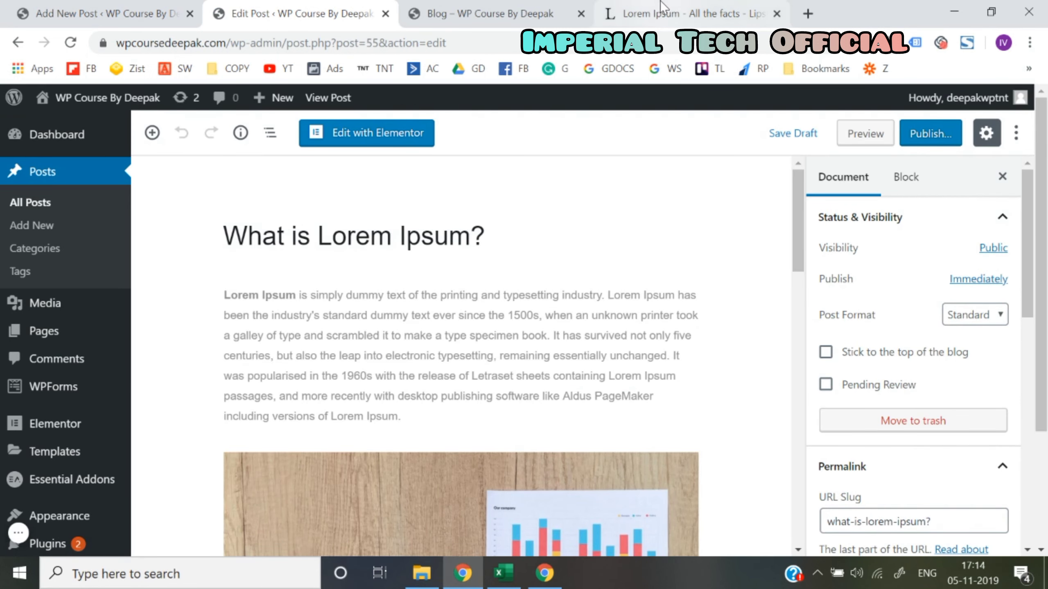
- Copy the heading "Where does it come from?" from the Lorem Ipsum website
click(669, 13)
click(338, 192)
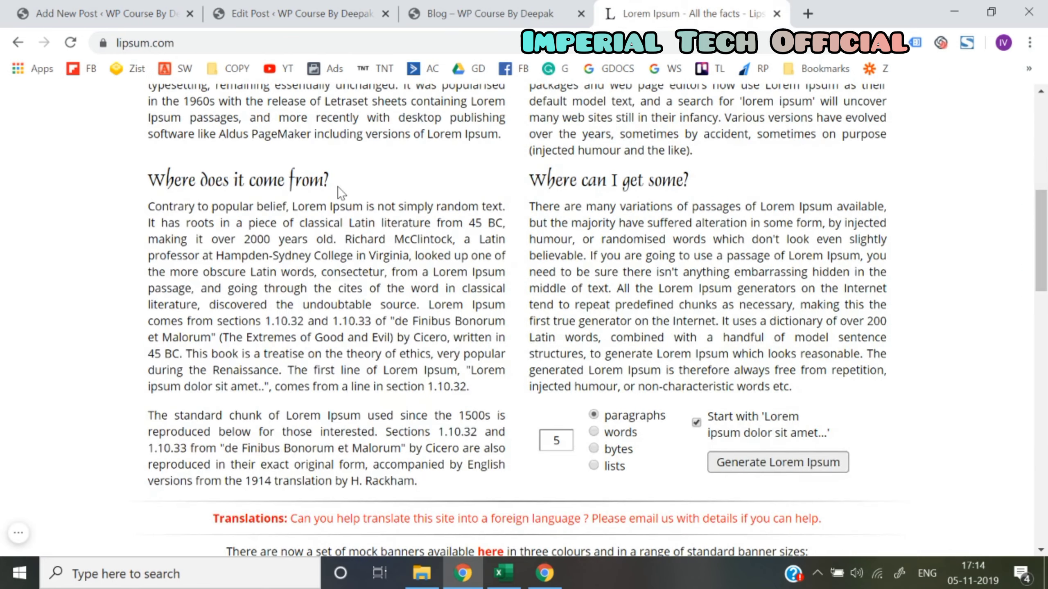
mouse_move(151, 197)
mouse_down()
mouse_move(142, 180)
mouse_move(153, 178)
mouse_up()
key(ctrl+c)
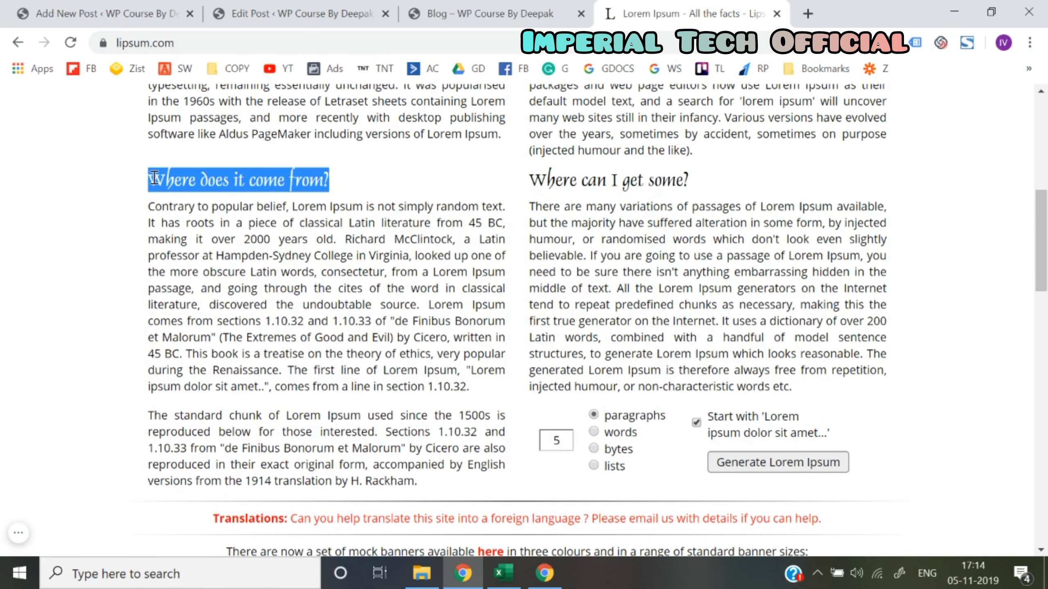
- Replace the draft post's title with the copied heading "Where does it come from?"
click(440, 9)
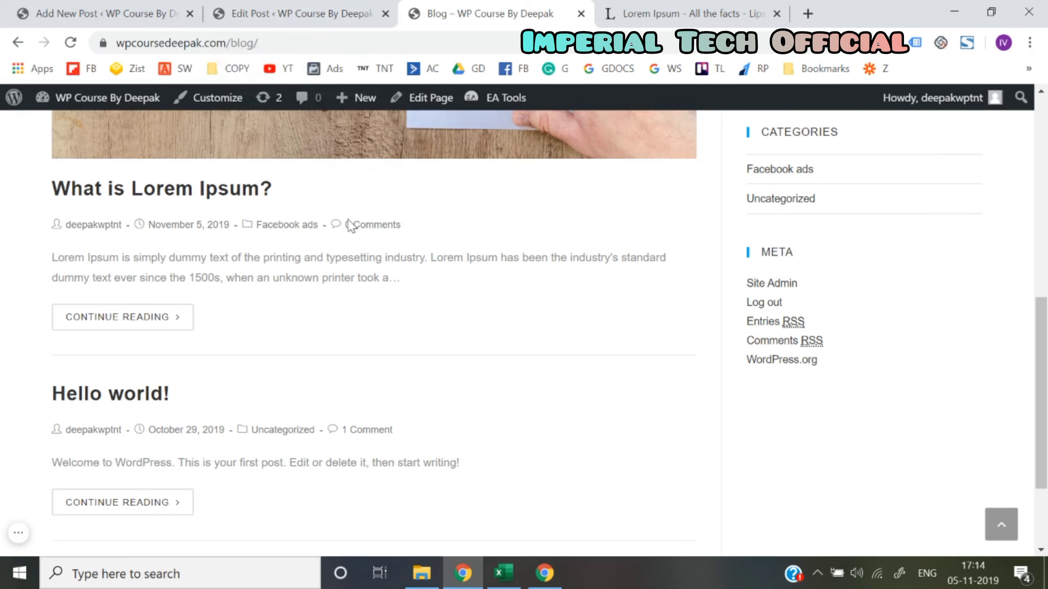
click(325, 12)
click(380, 236)
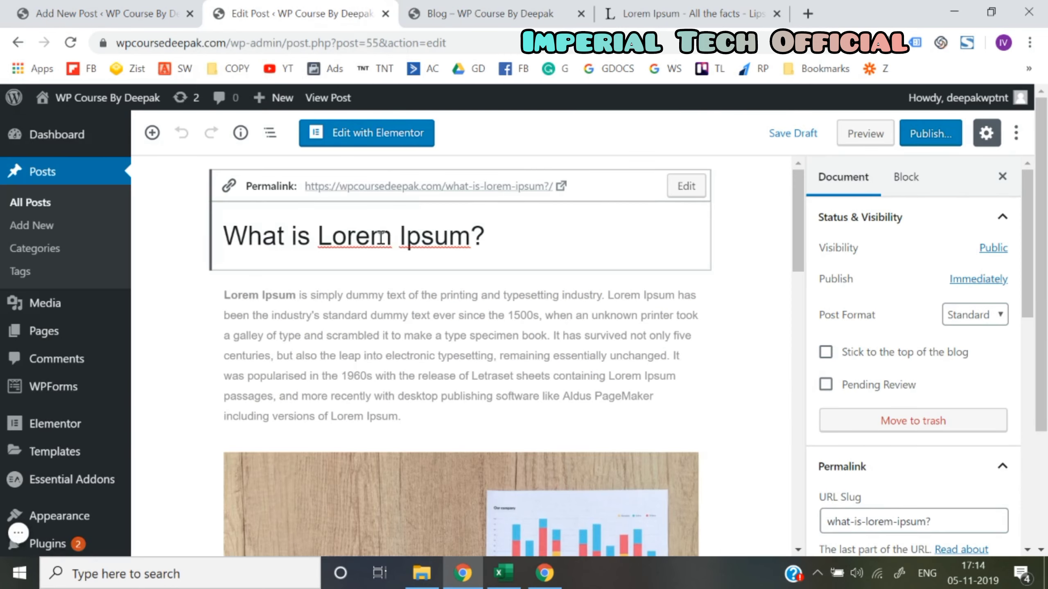
key(ctrl+a)
key(BackSpace)
key(ctrl+v)
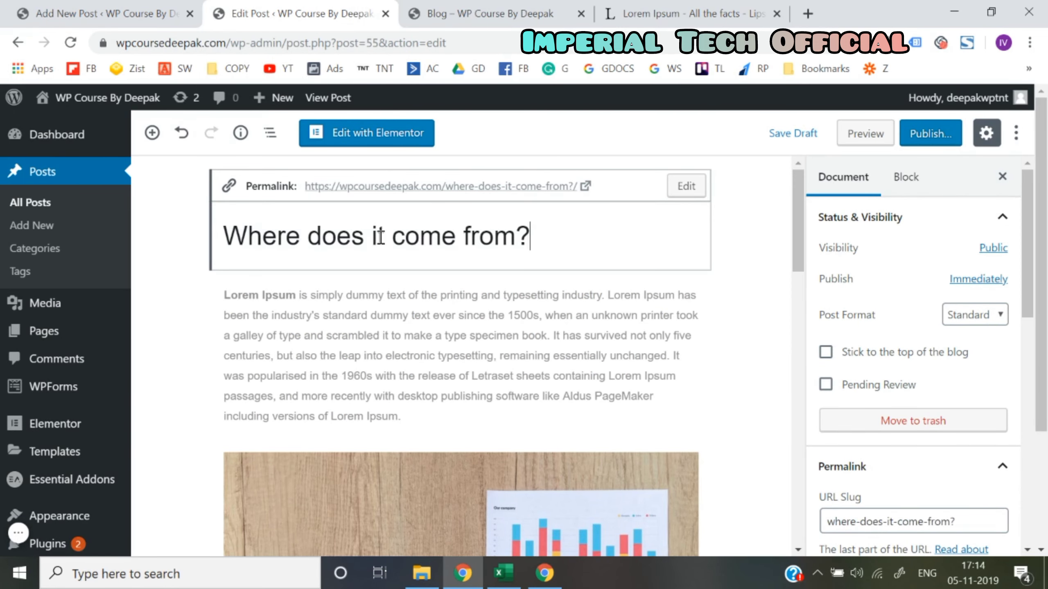
click(203, 268)
click(363, 227)
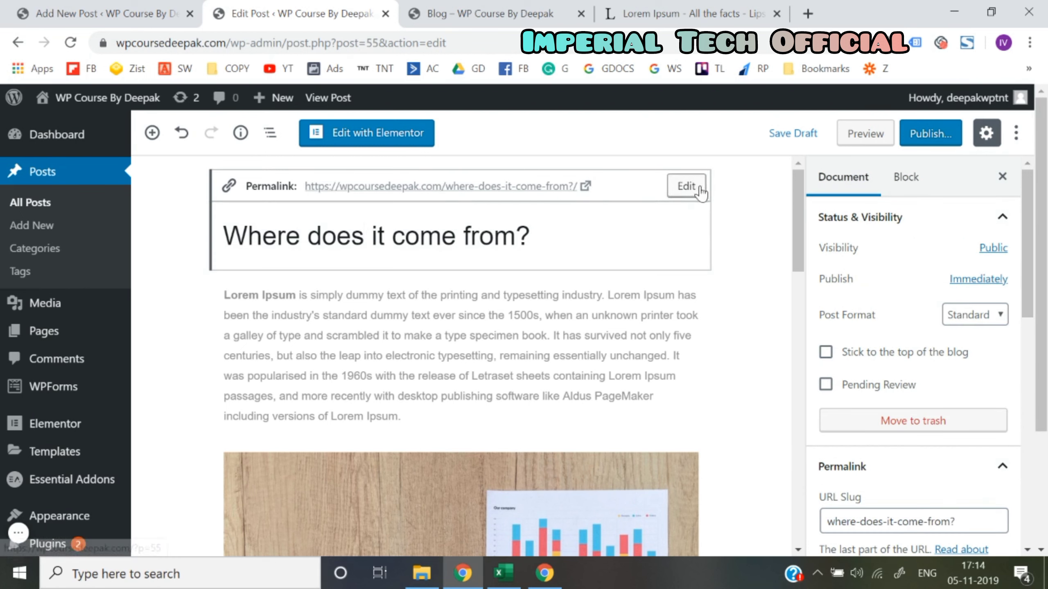
click(686, 186)
key(ctrl+a)
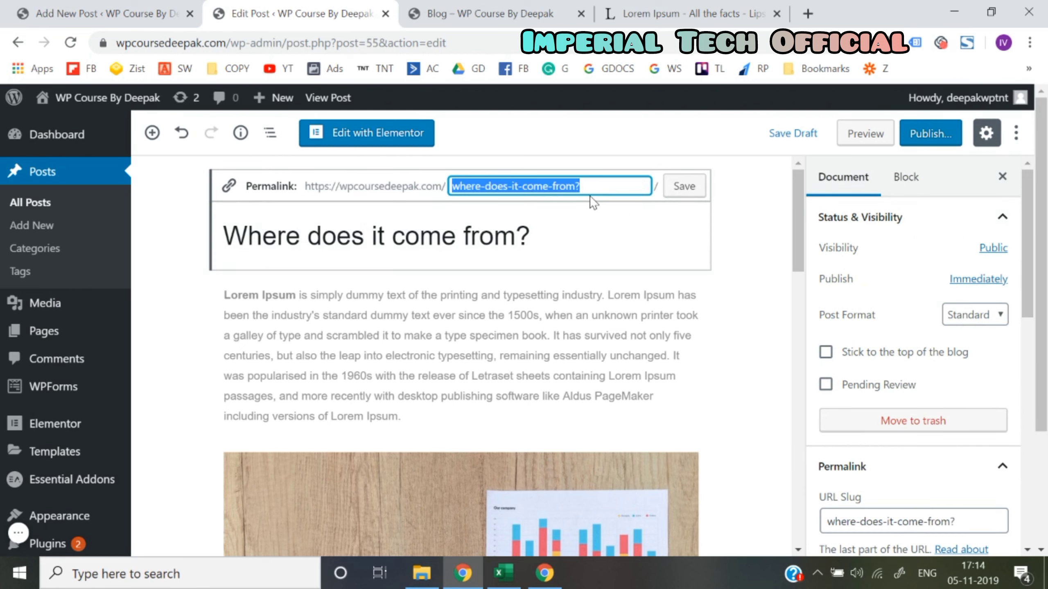
click(593, 203)
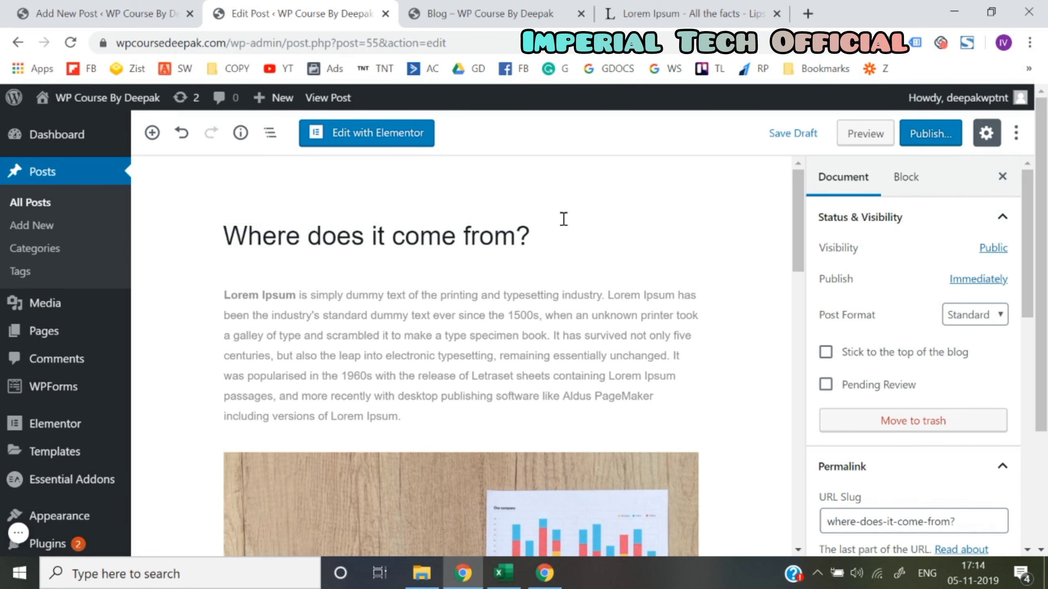
- Change the draft post's permalink slug to "come-from" and save it
click(558, 243)
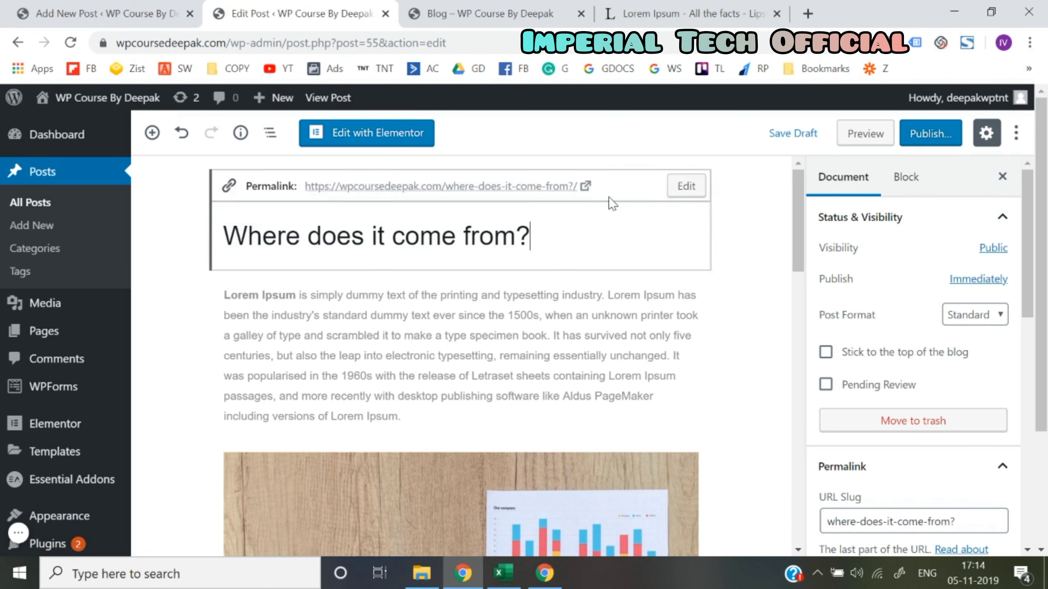
click(685, 187)
key(ctrl+a)
text(come)
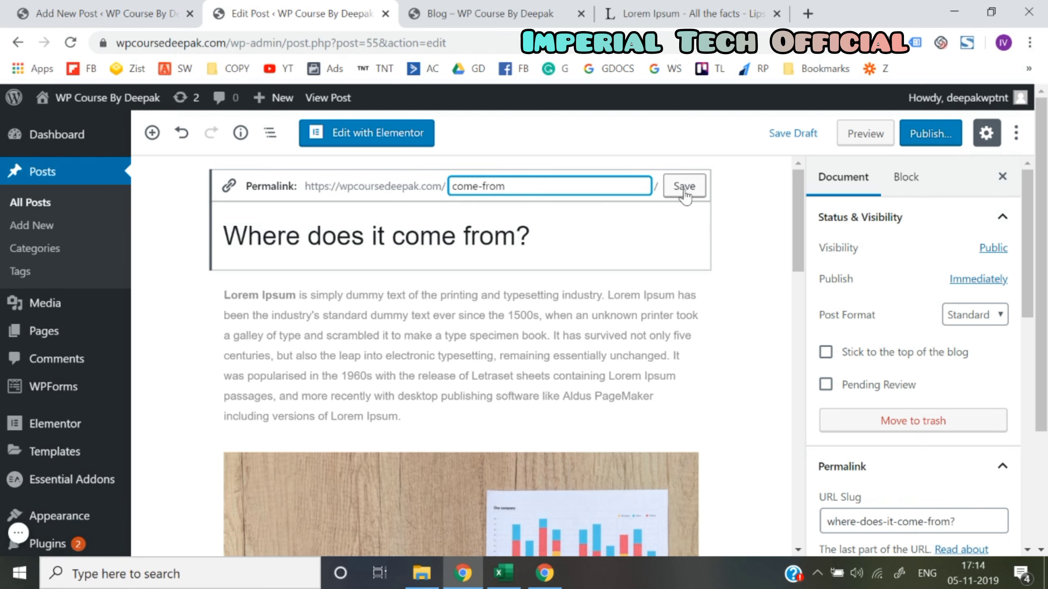
click(685, 186)
- Remove the opening "Lorem Ipsum is simply dummy text" paragraph block from the draft post
scroll(686, 290, down, 1)
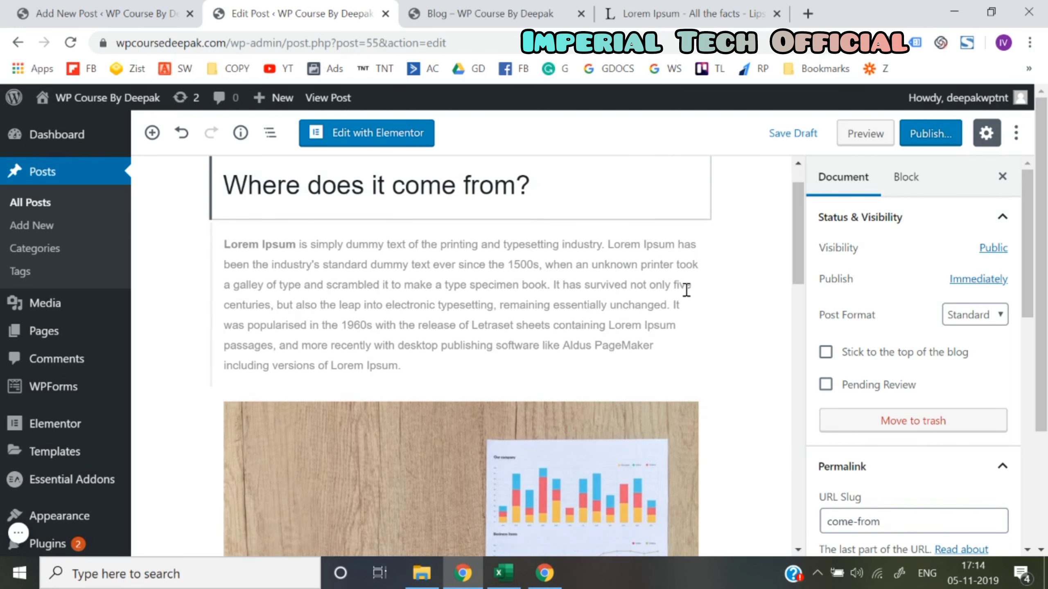
click(686, 264)
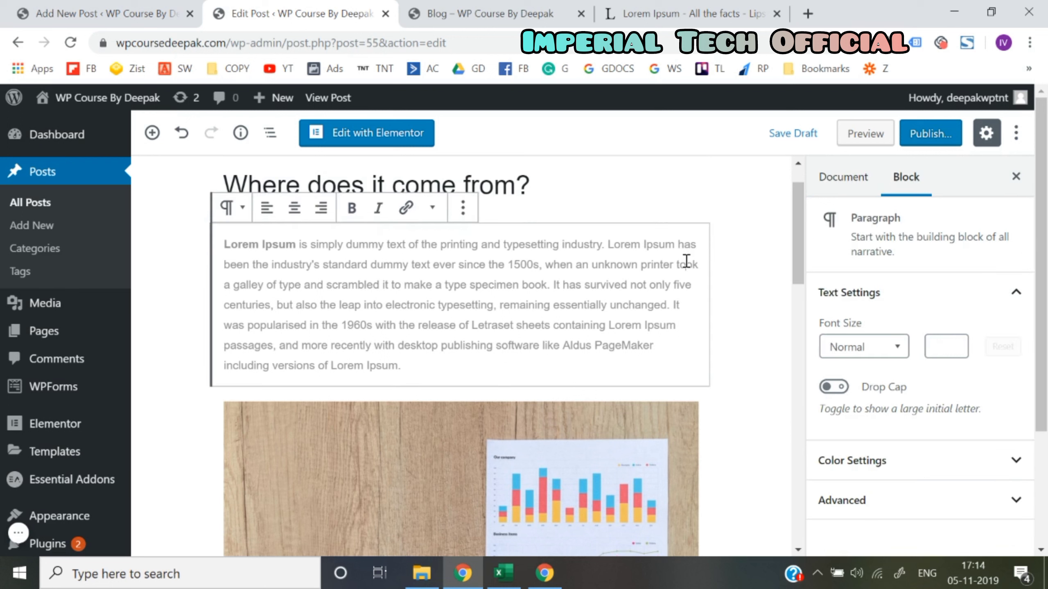
click(463, 208)
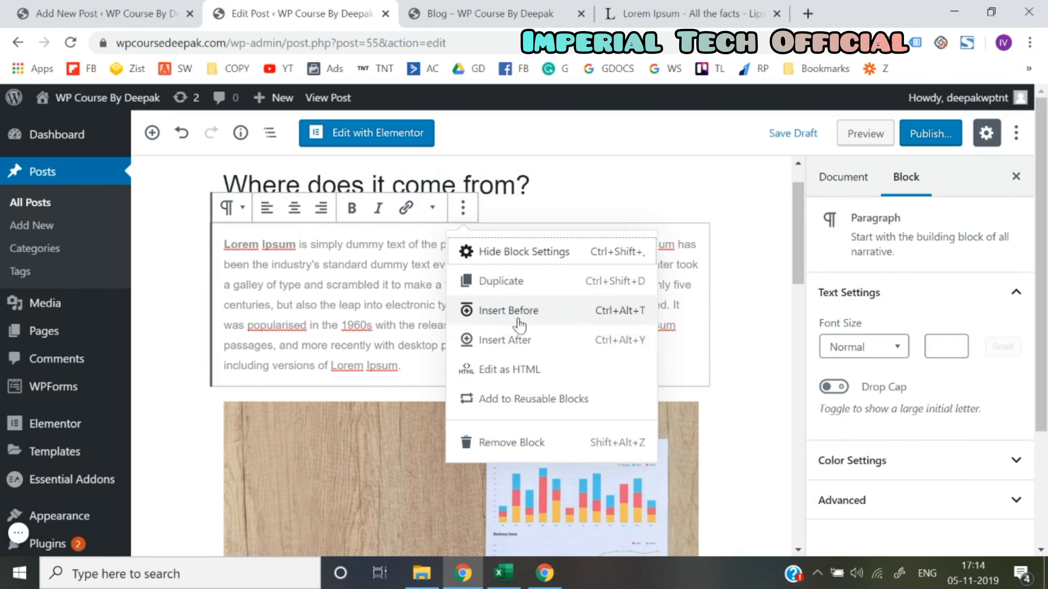
click(527, 444)
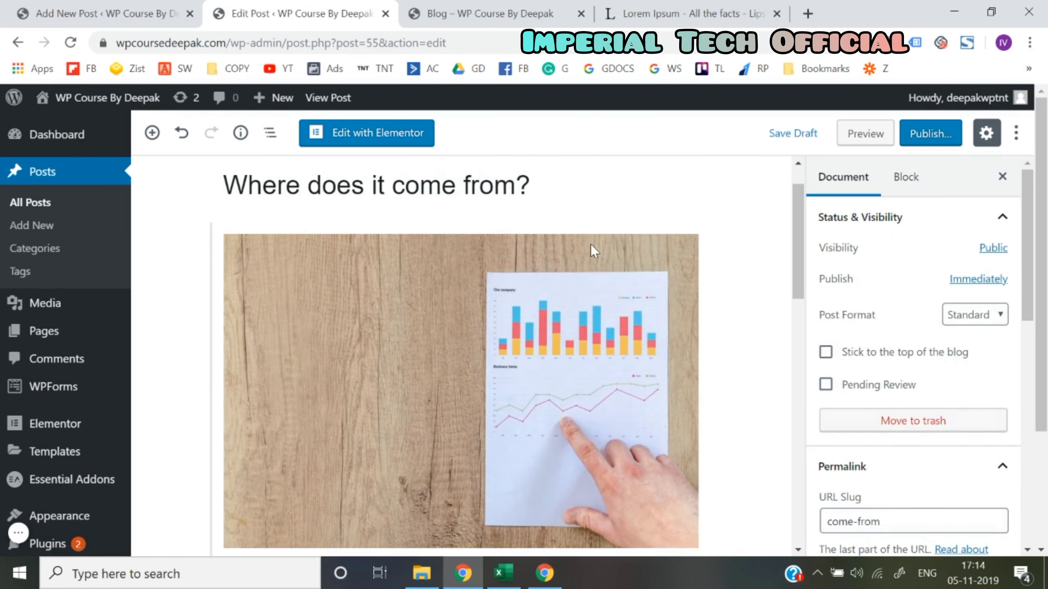
- Remove the image block of the hand pointing at printed charts from the draft post
scroll(275, 284, down, 2)
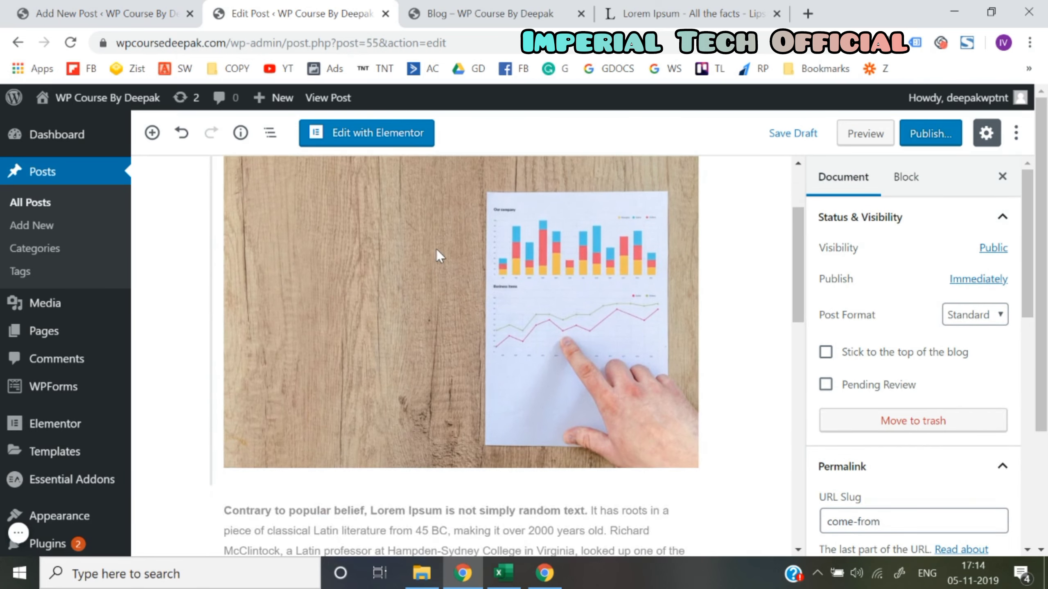
click(439, 255)
scroll(436, 243, up, 2)
click(435, 190)
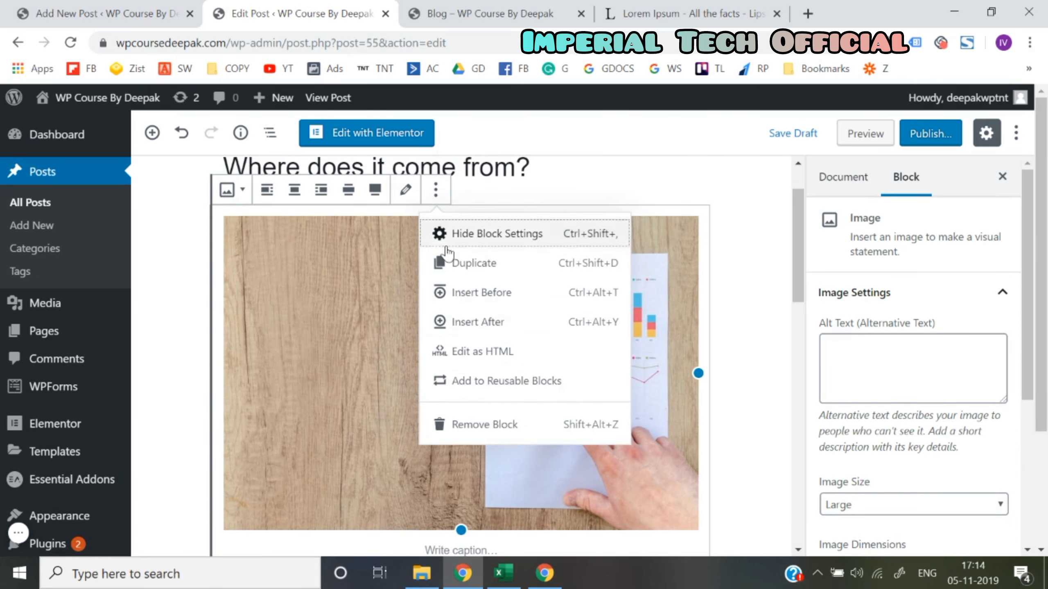
click(470, 425)
- Remove the two remaining text blocks, "Contrary to popular belief" and "The standard chunk of Lorem Ipsum", from the post body
click(431, 266)
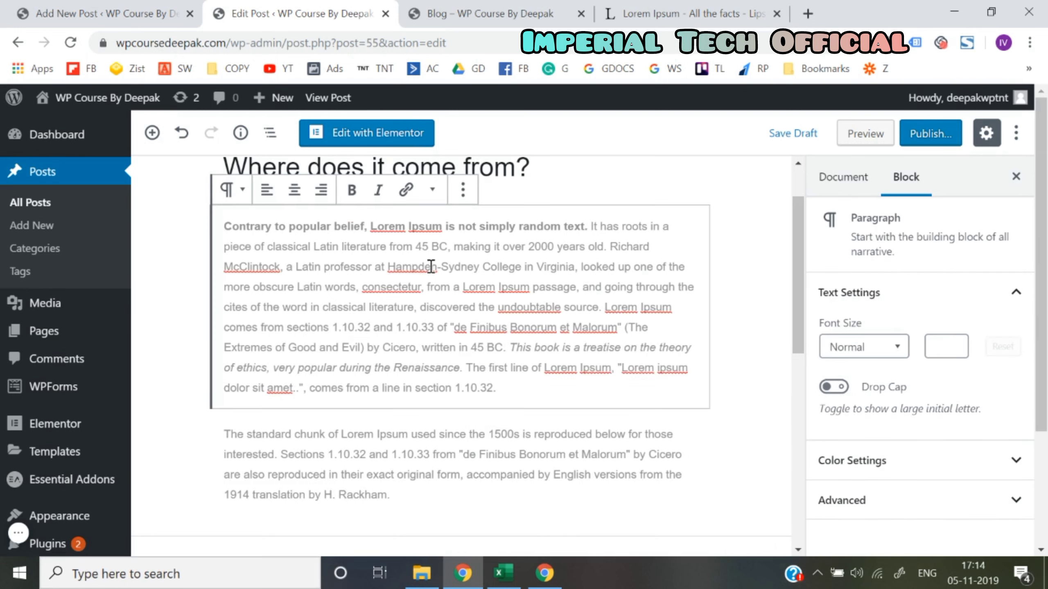
click(459, 189)
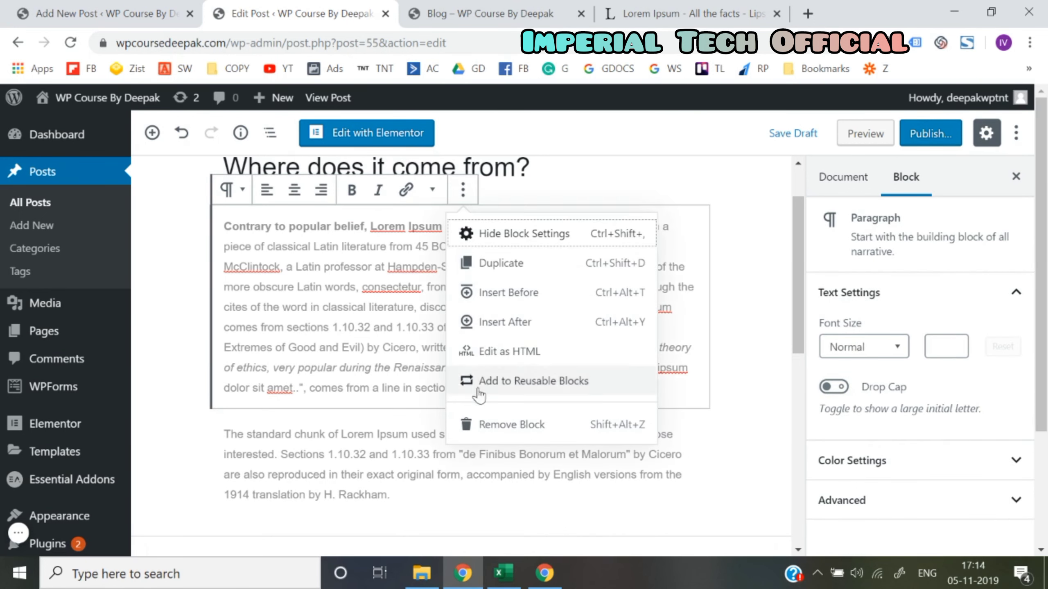
click(489, 425)
click(480, 285)
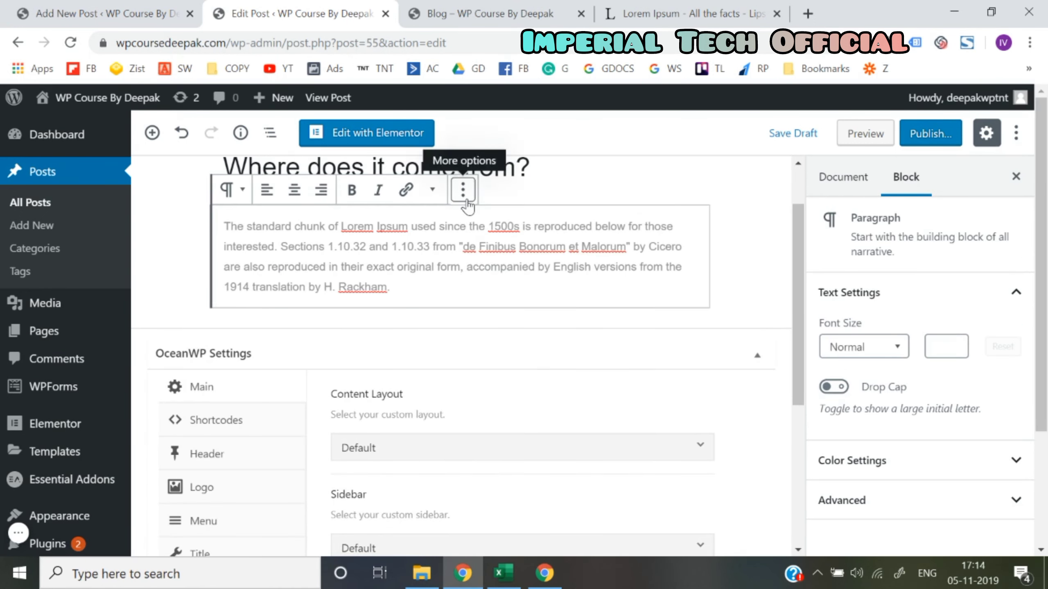
click(462, 190)
click(527, 435)
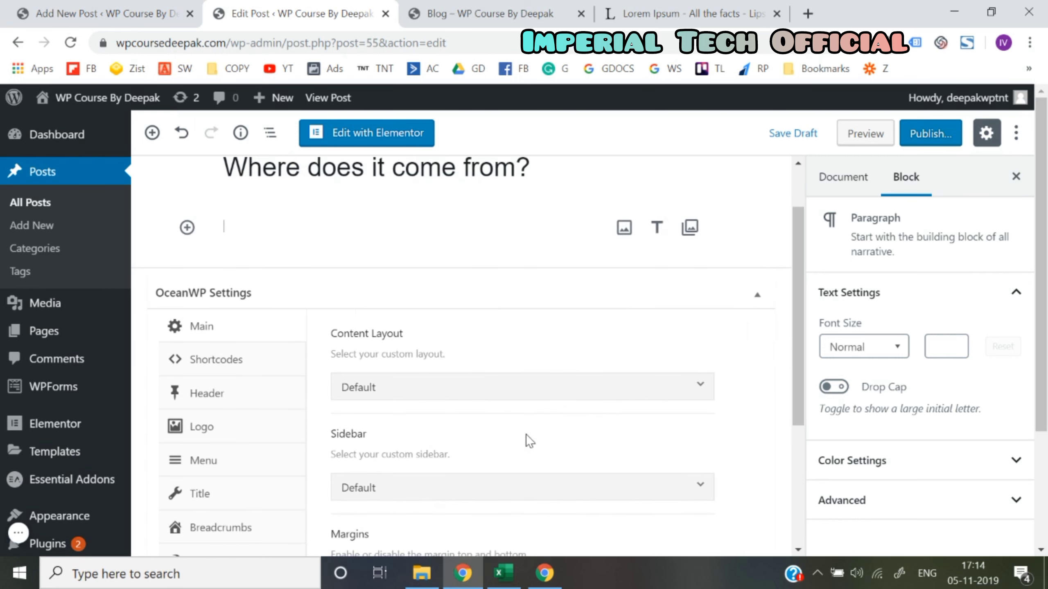
- Copy the paragraph under "Where can I get some?" from the Lorem Ipsum website and paste it into the empty post body
click(486, 14)
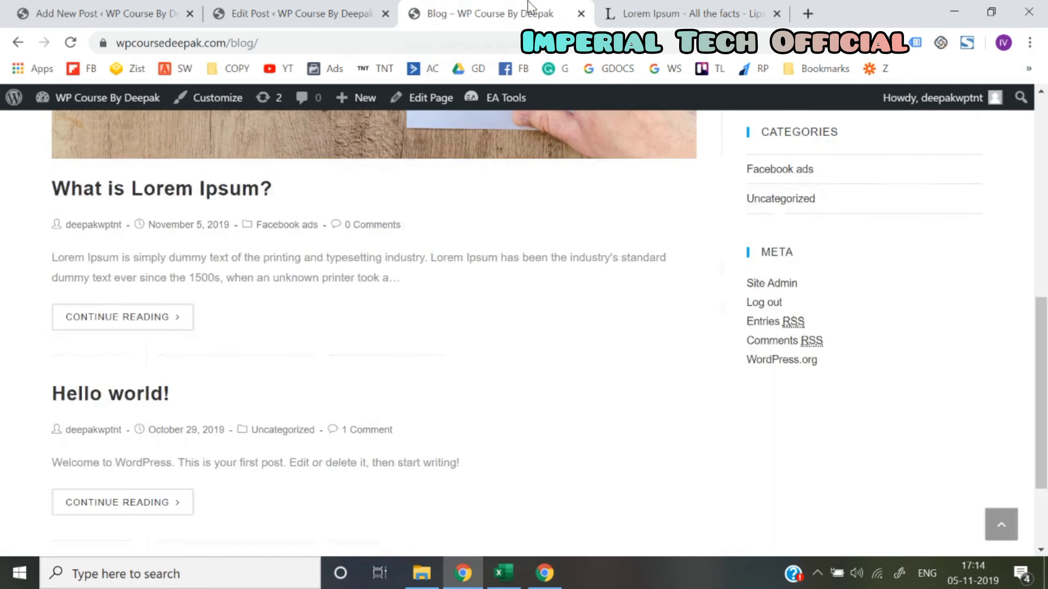
click(643, 14)
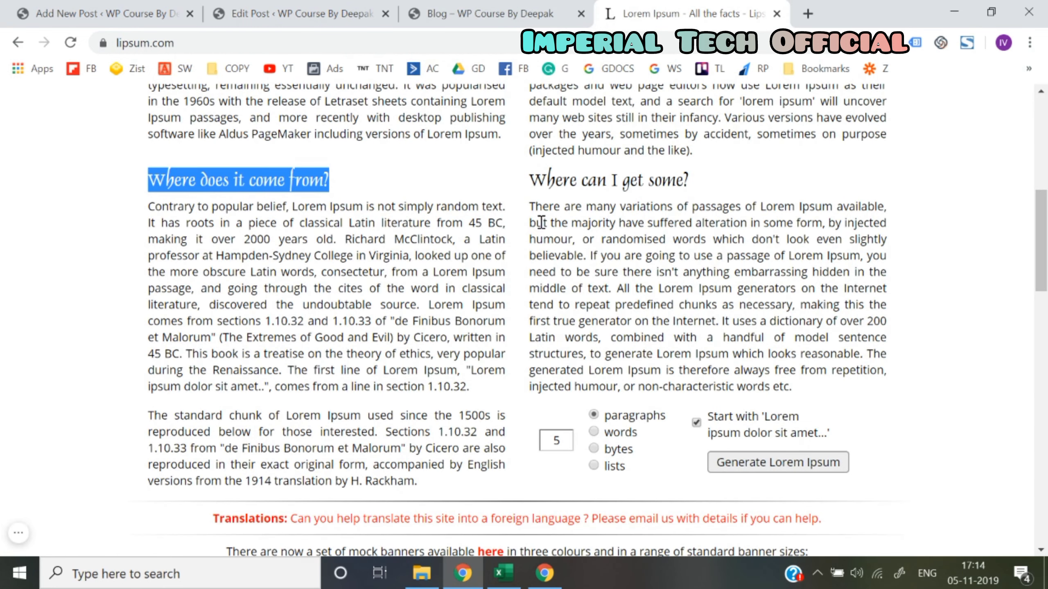
drag(531, 205, 810, 385)
key(ctrl+c)
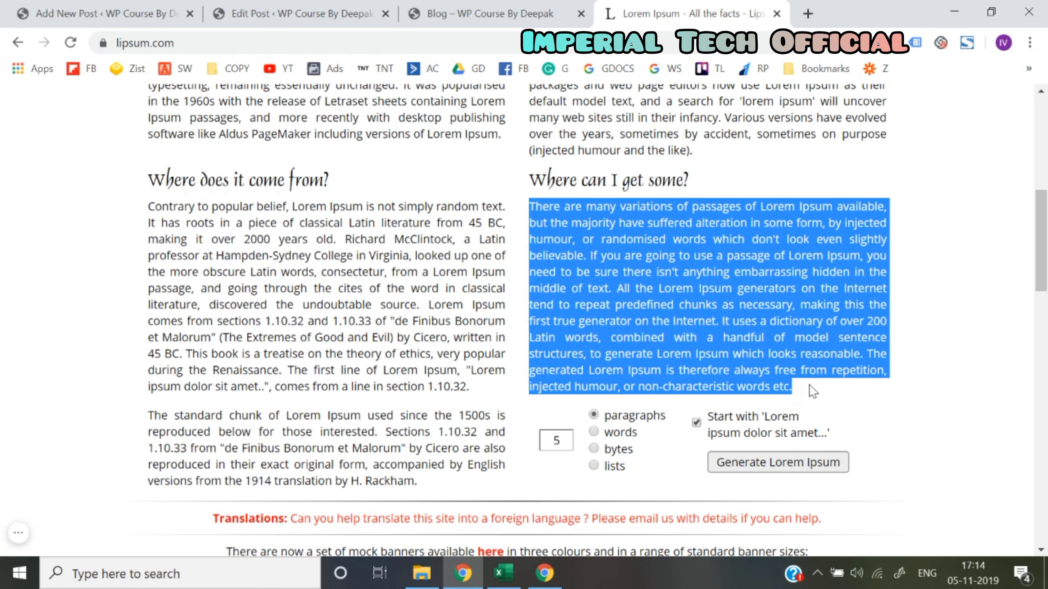
click(429, 5)
click(347, 12)
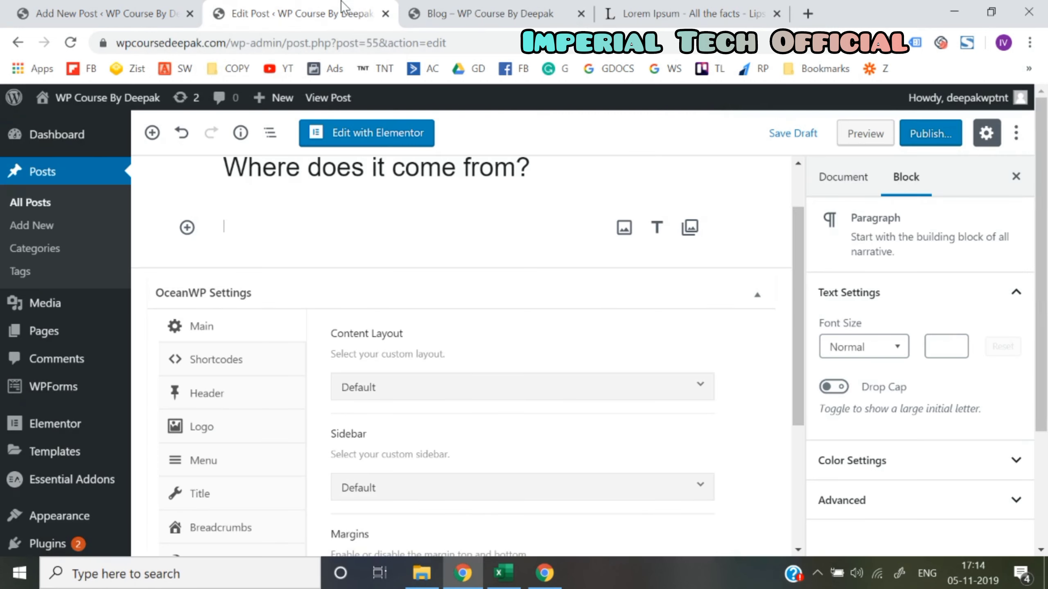
click(305, 223)
key(ctrl+v)
click(169, 341)
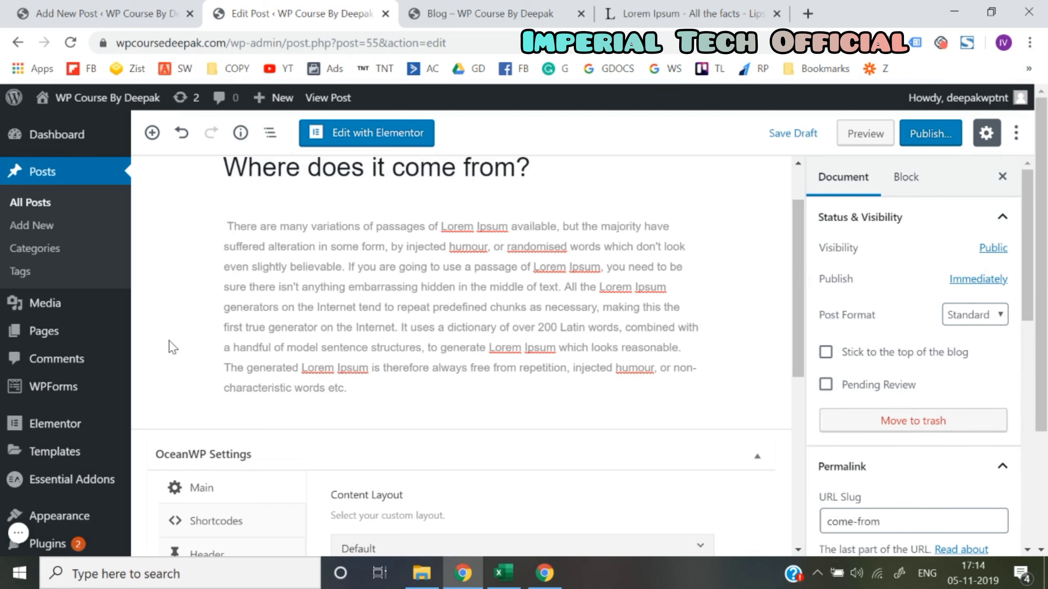
- Add an image block below the pasted paragraph and upload the "Consumers & Users" colour wheel picture from the computer
scroll(155, 390, down, 1)
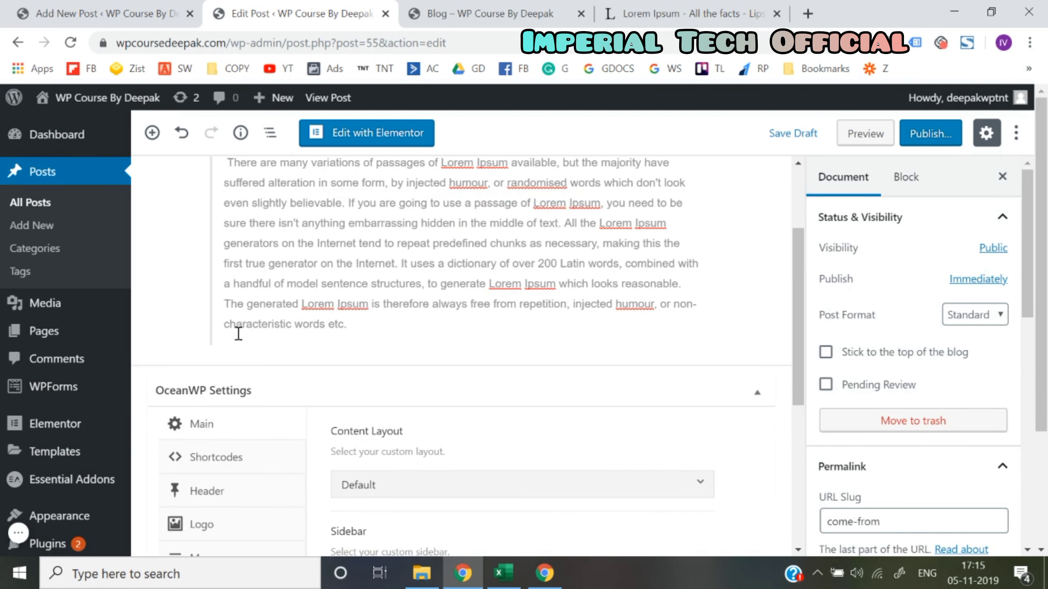
click(253, 333)
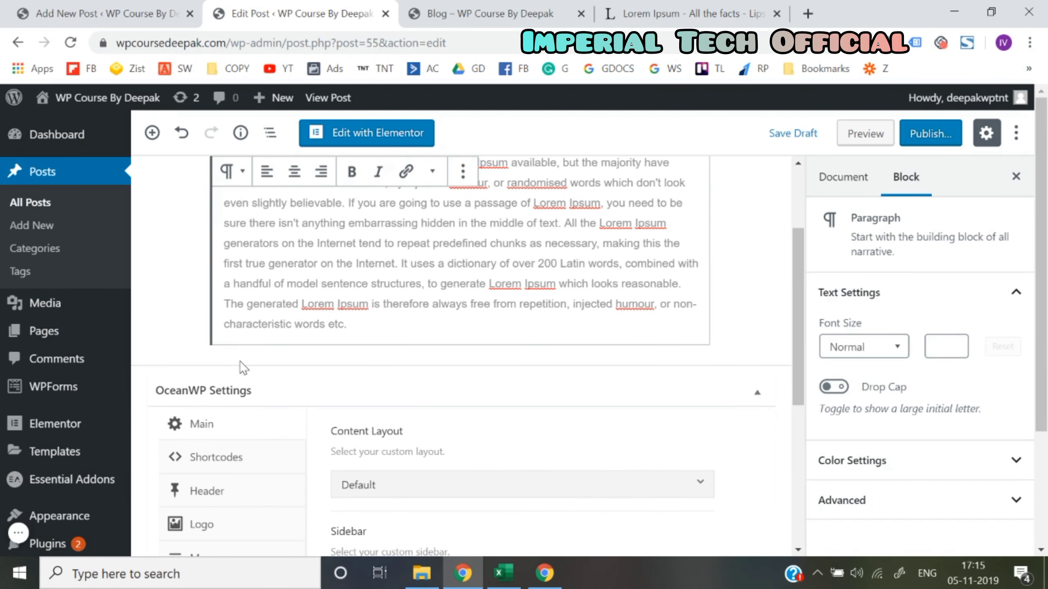
click(733, 351)
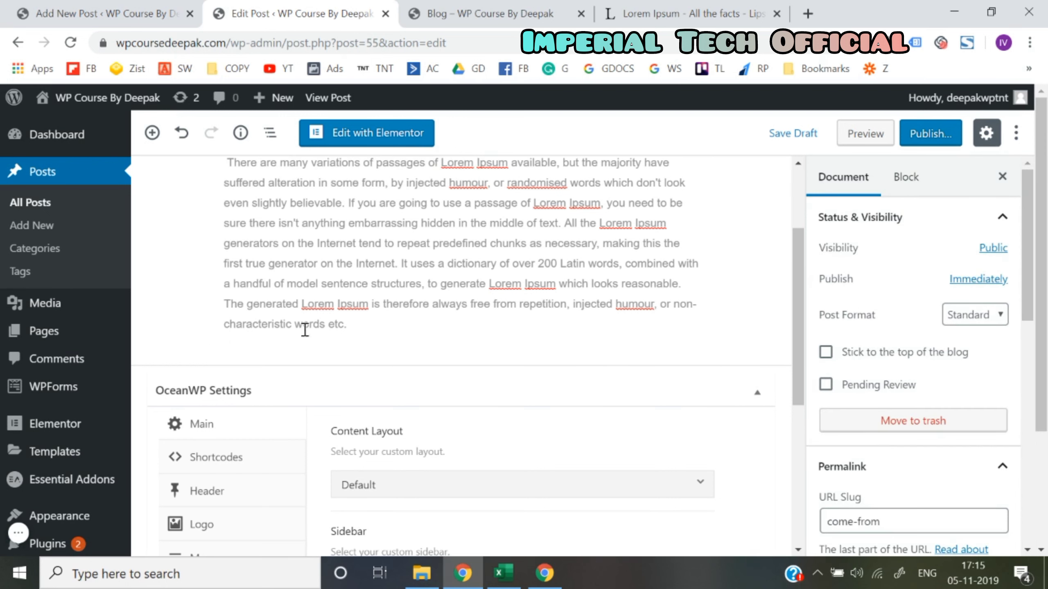
scroll(284, 350, up, 3)
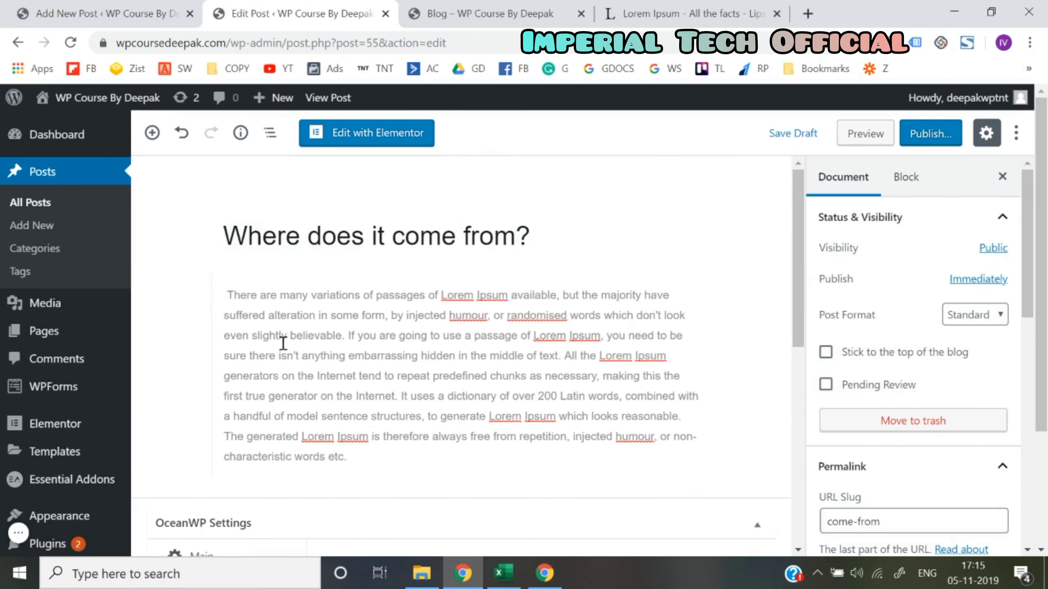
click(492, 461)
key(Return)
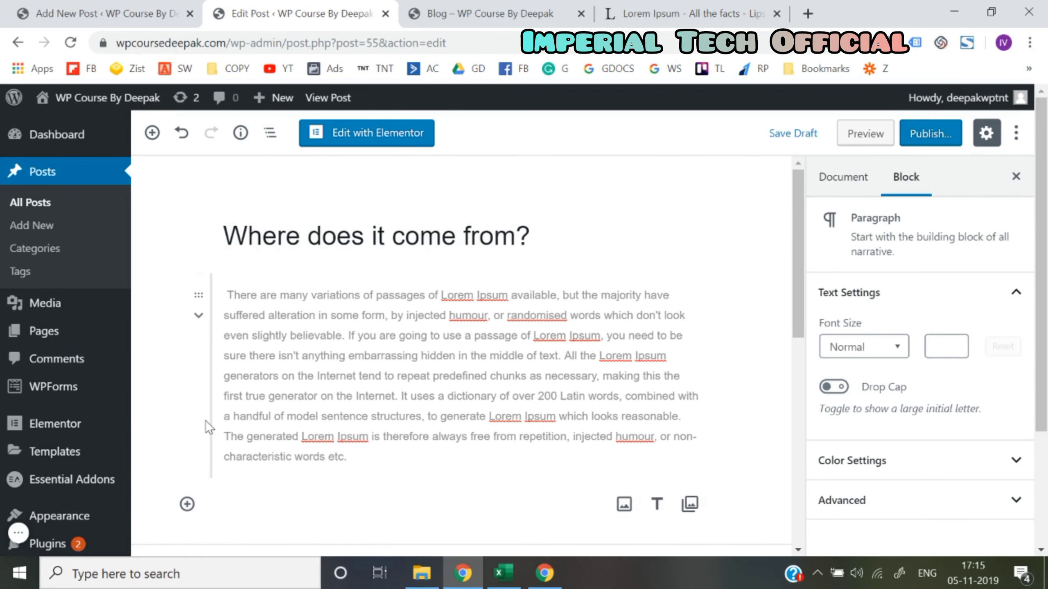
scroll(204, 421, down, 2)
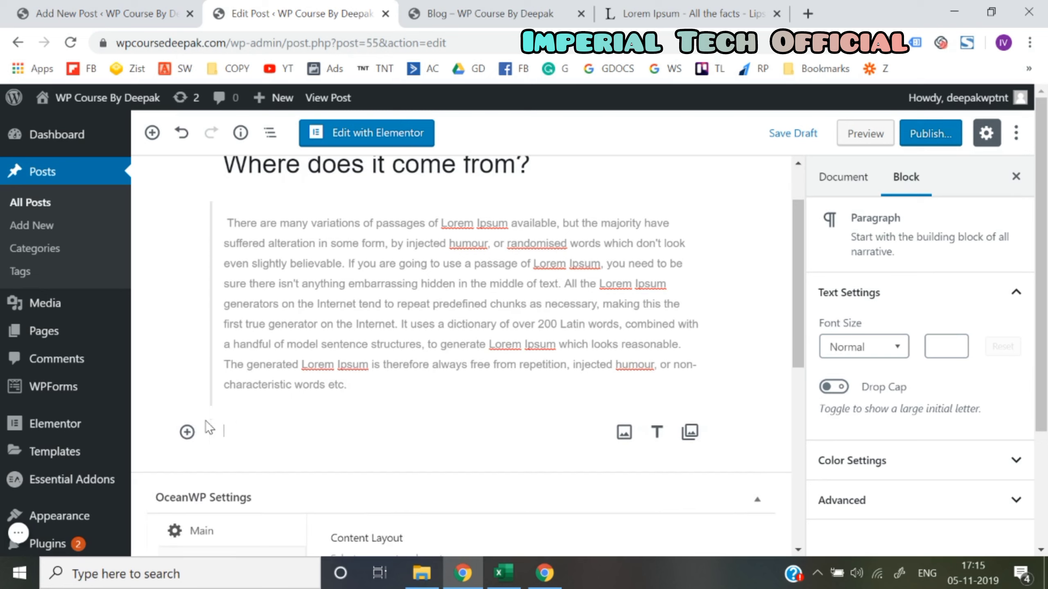
click(187, 432)
click(367, 223)
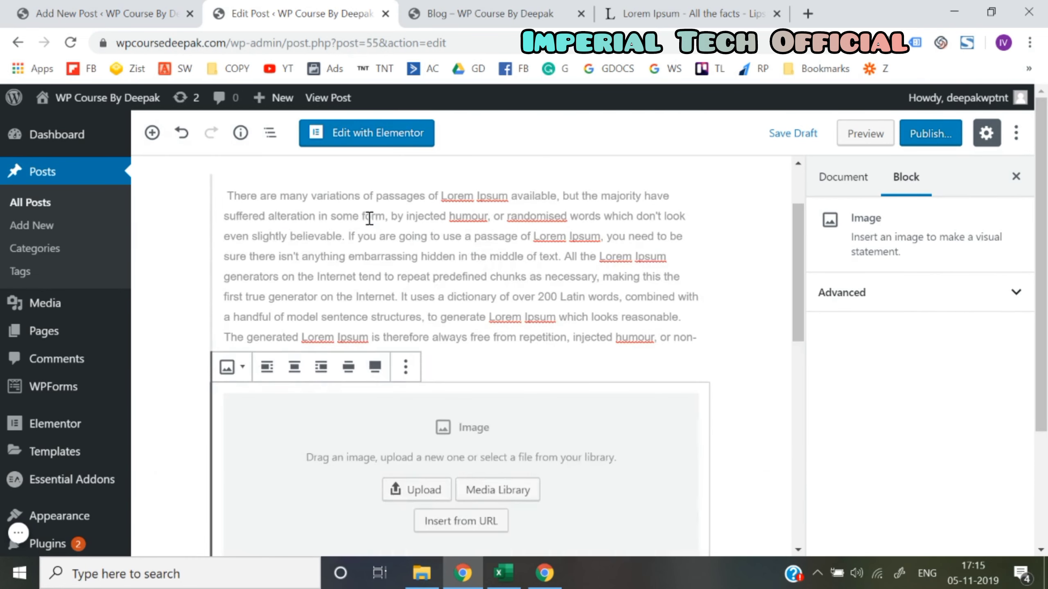
scroll(397, 289, down, 3)
click(423, 373)
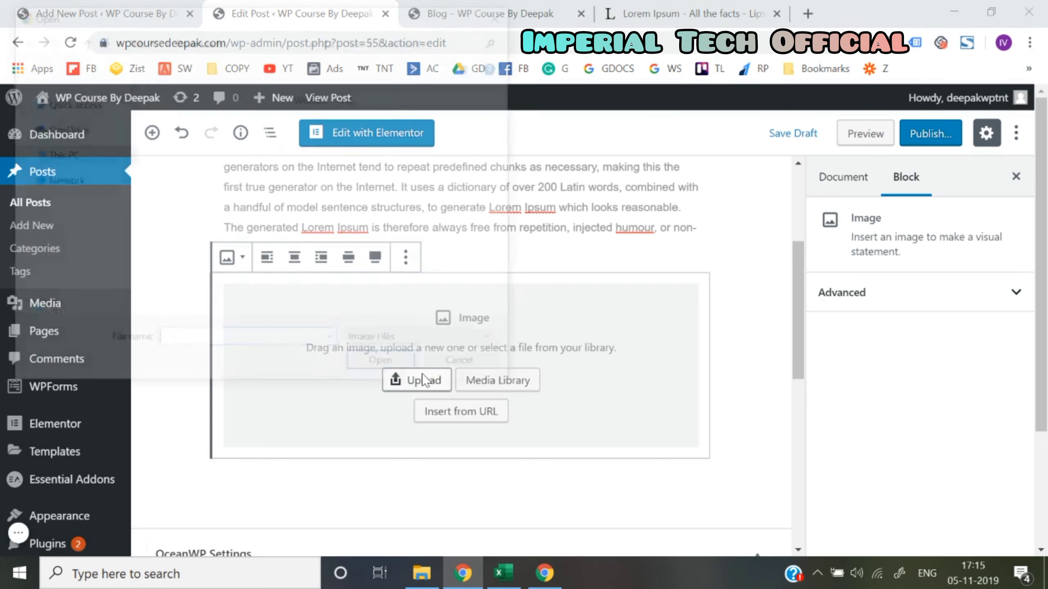
double_click(295, 201)
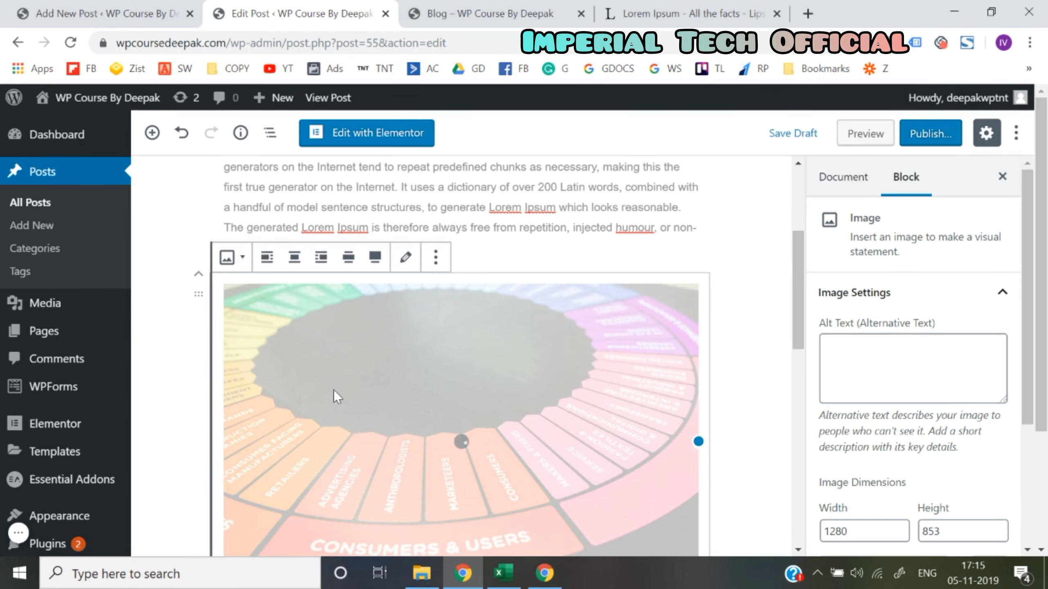
scroll(334, 395, down, 5)
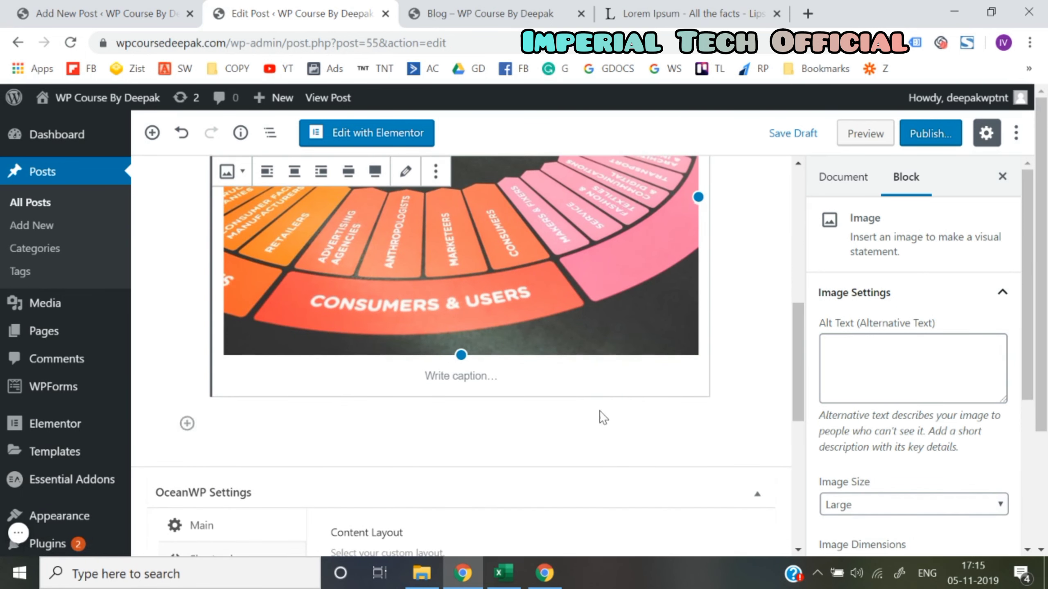
click(655, 427)
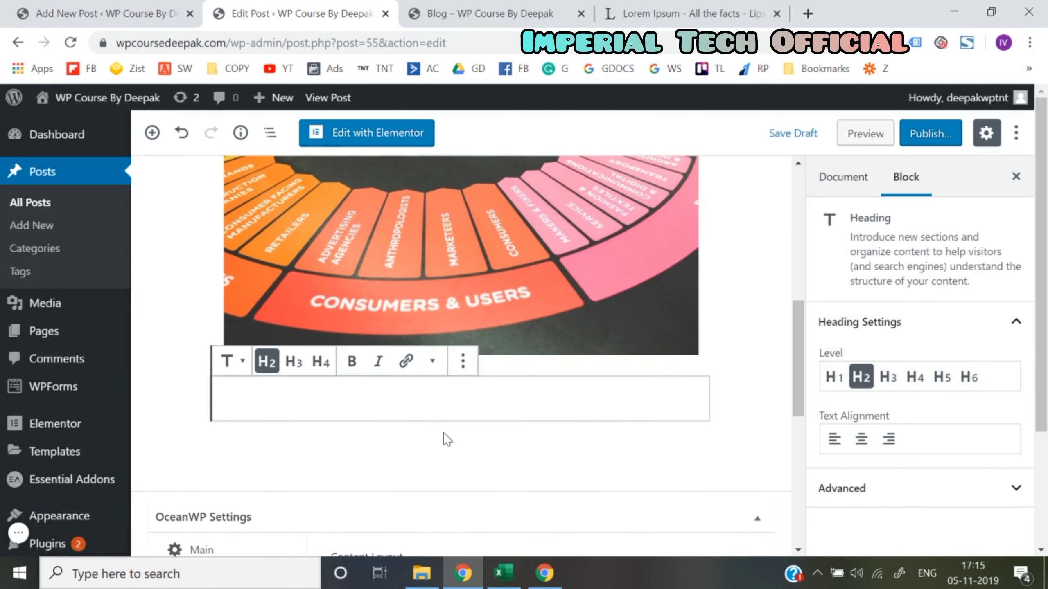
click(173, 423)
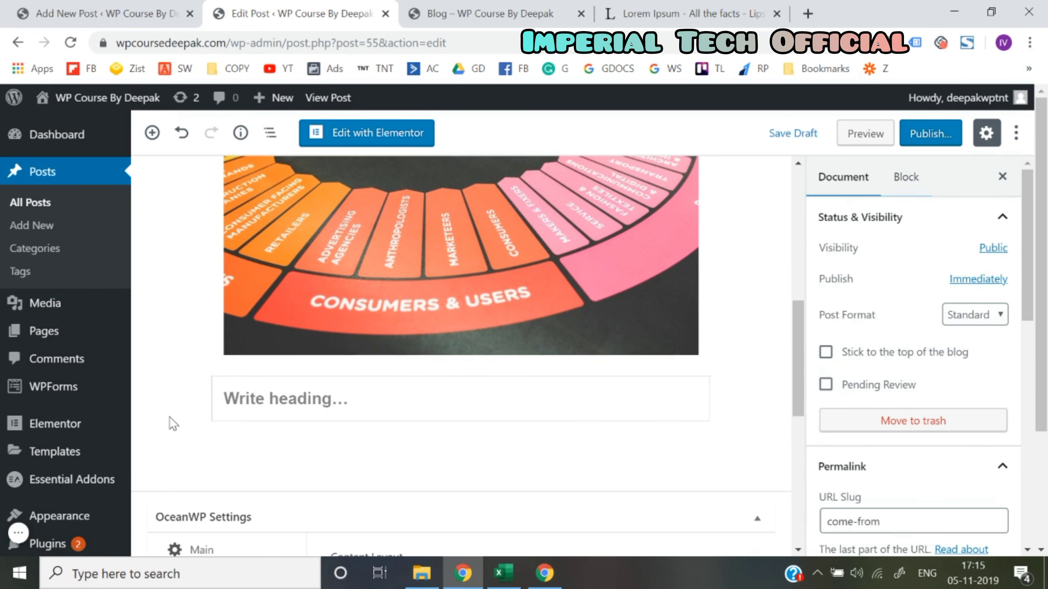
click(327, 398)
click(464, 360)
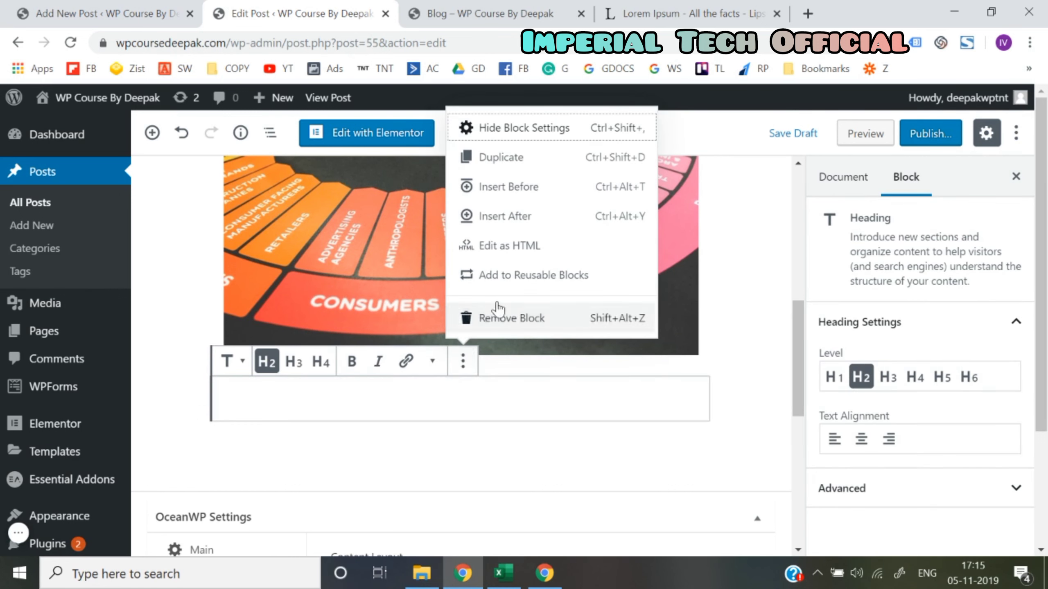
click(496, 316)
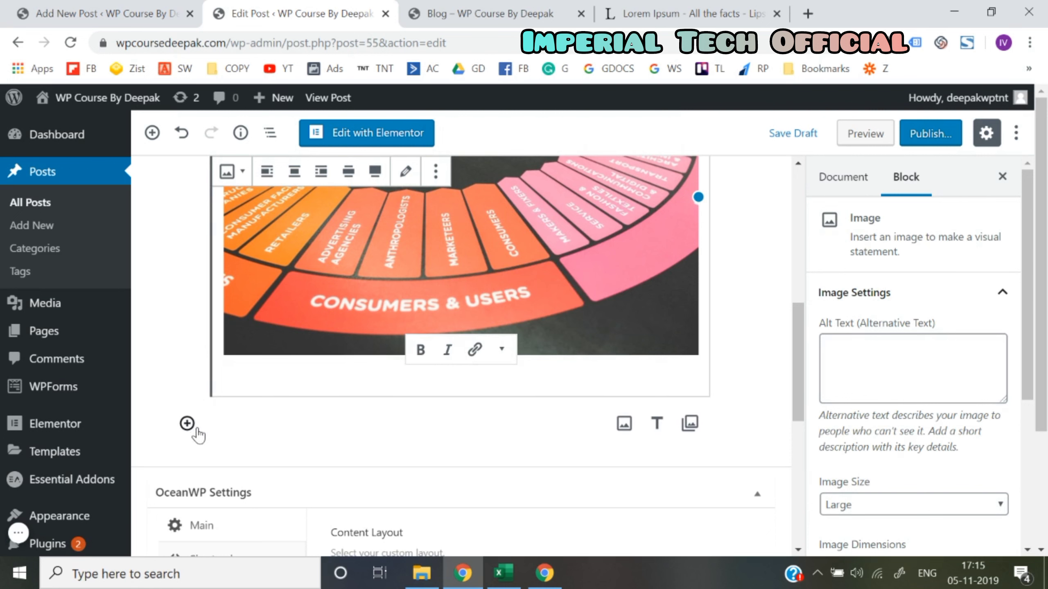
- Add a paragraph block below the image and fill it with the "Why do we use it?" text from the Lorem Ipsum website
click(187, 423)
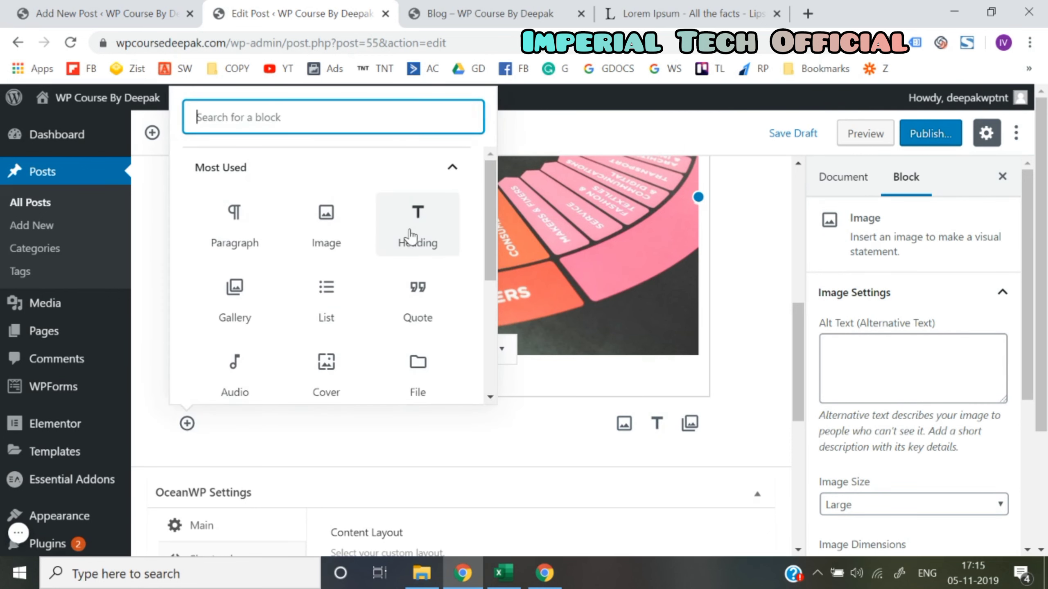
click(249, 248)
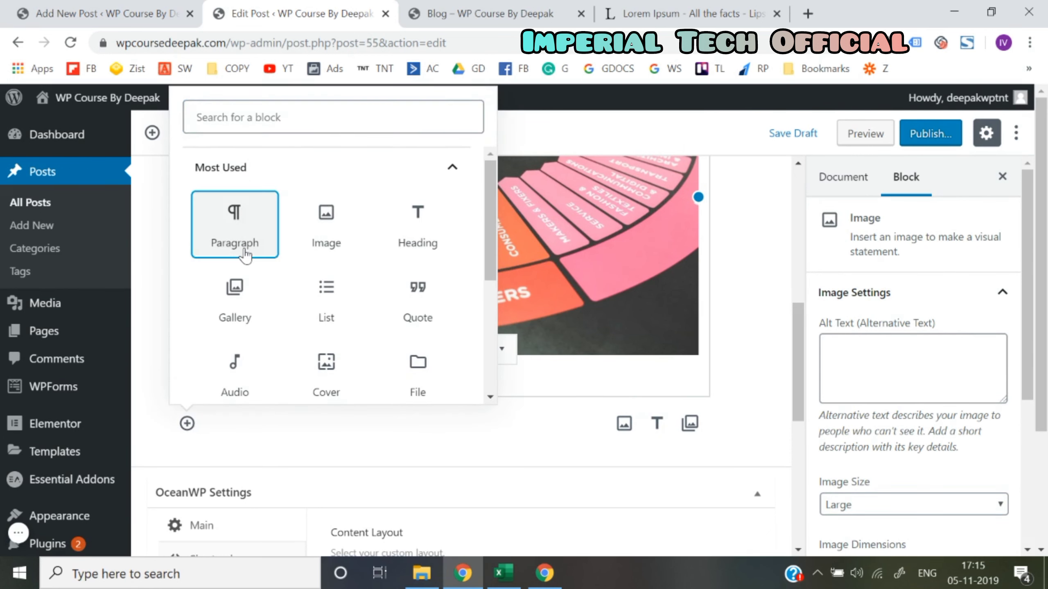
click(617, 5)
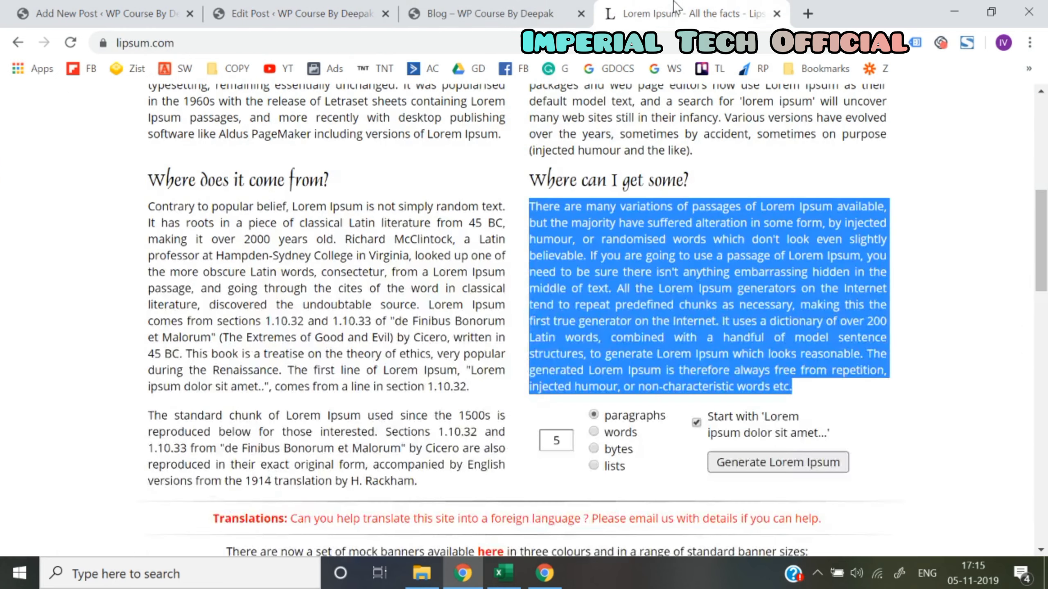
scroll(619, 269, up, 4)
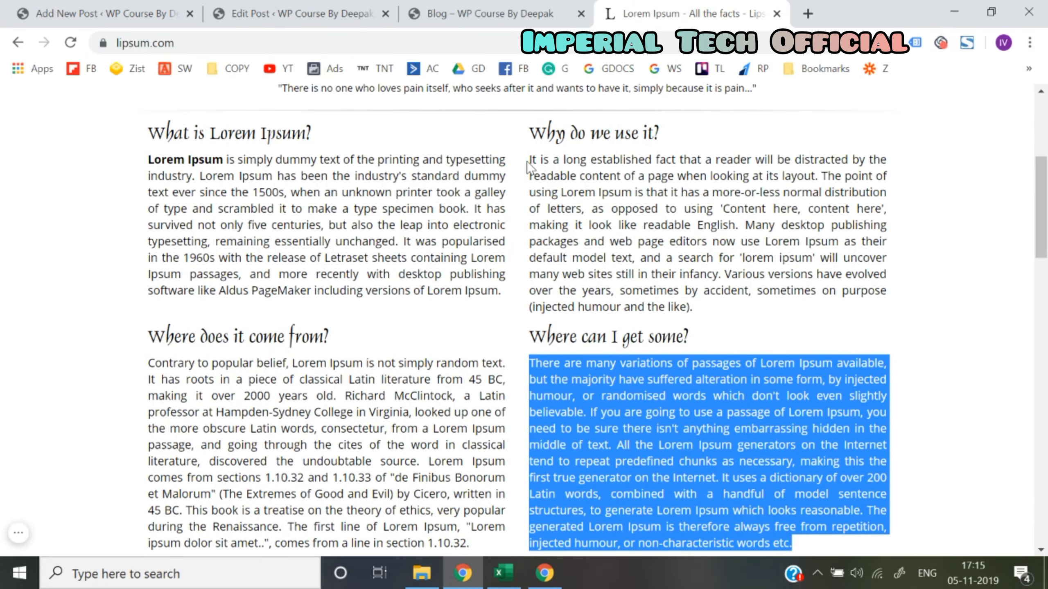
drag(530, 160, 692, 304)
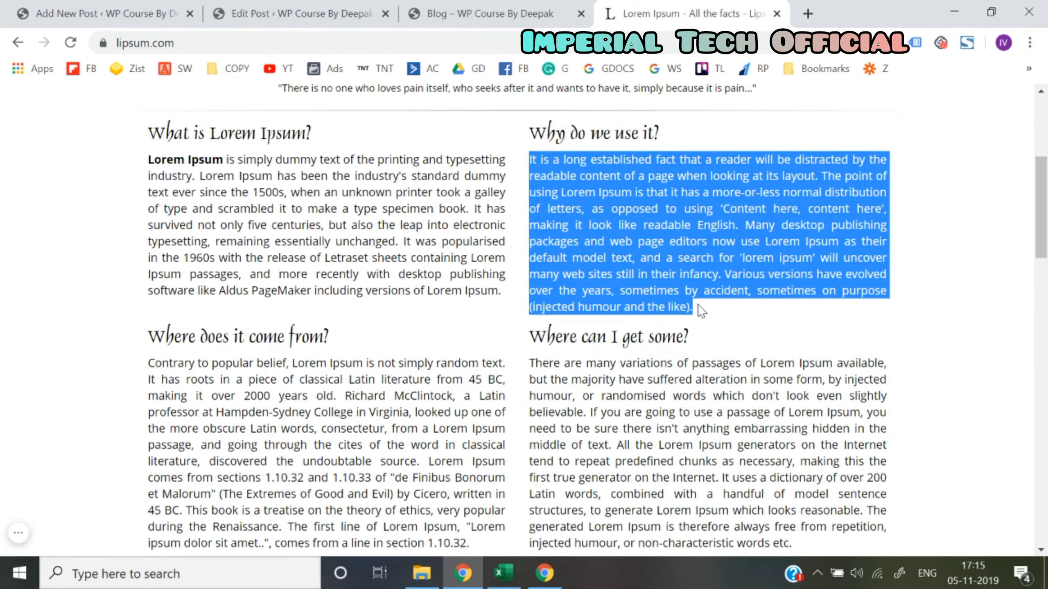
key(ctrl+c)
click(301, 13)
click(413, 372)
key(ctrl+v)
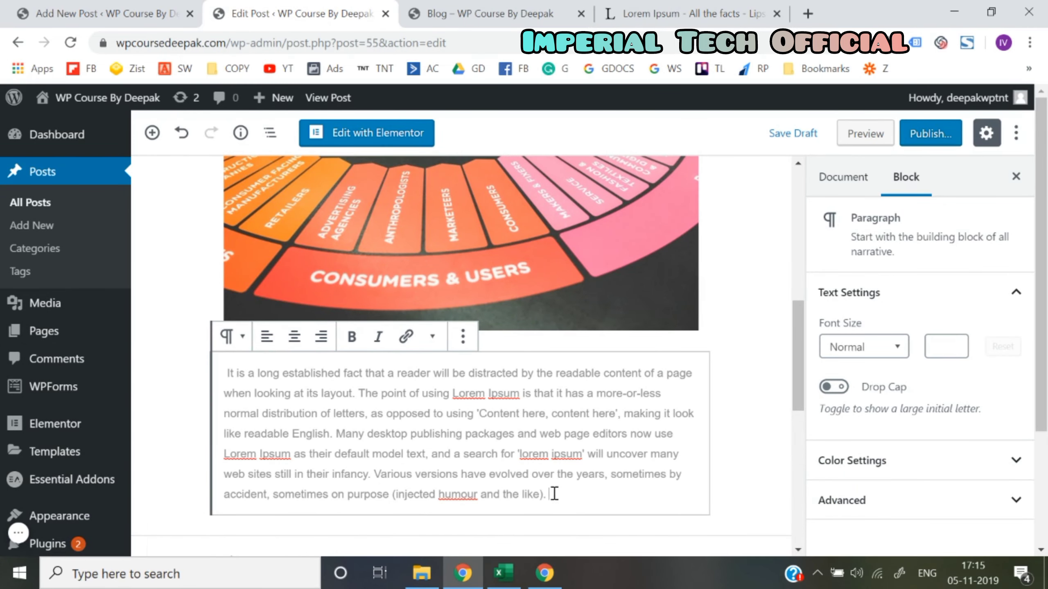
- Add a closing paragraph below the pasted text reading "For more info visit our Main website, Click here to Visit now."
scroll(152, 404, down, 1)
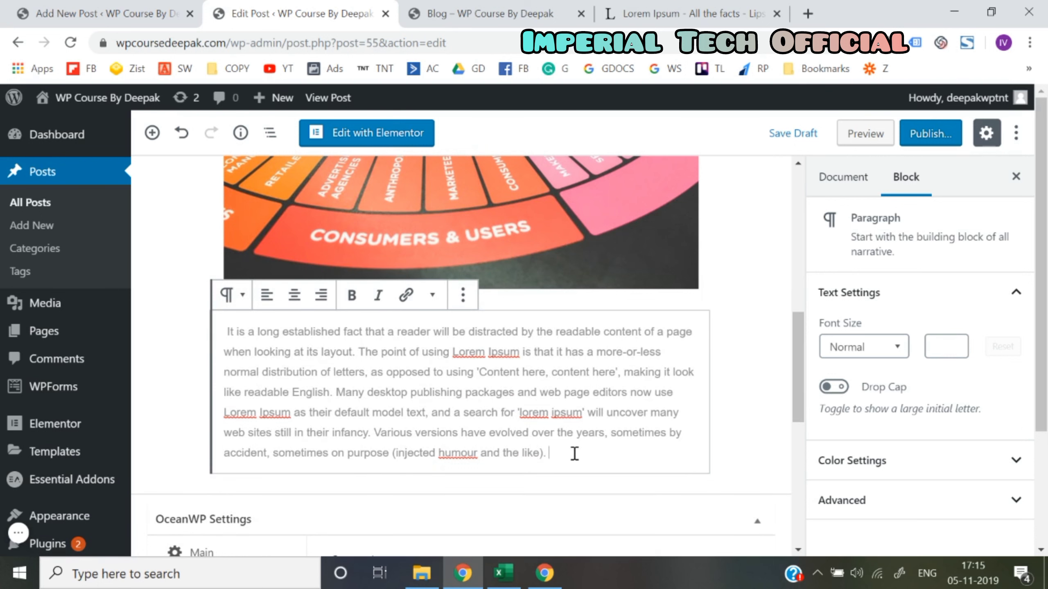
key(Return)
key(Return)
scroll(575, 454, down, 3)
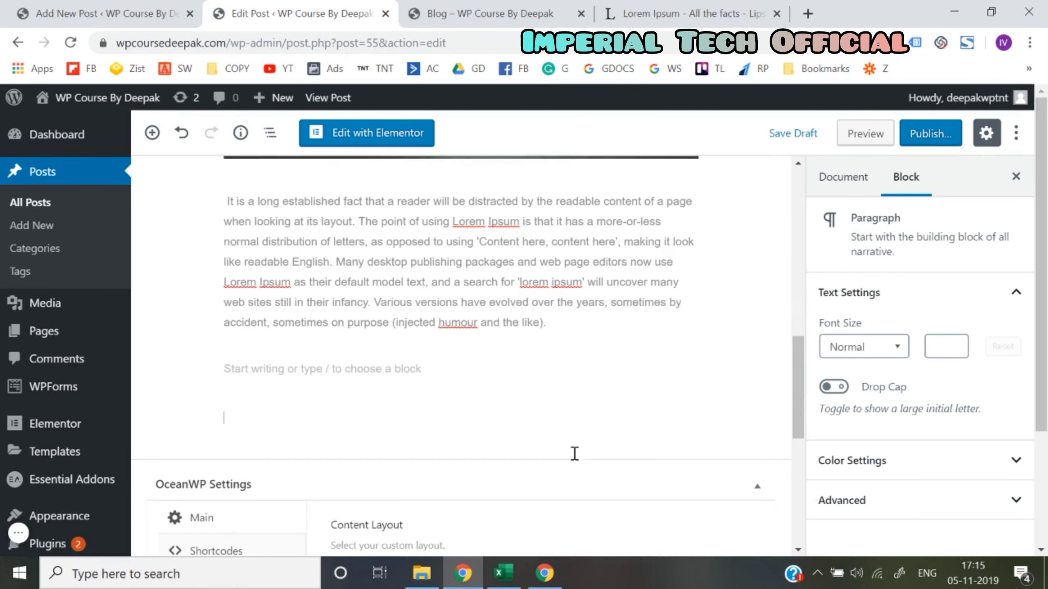
click(297, 363)
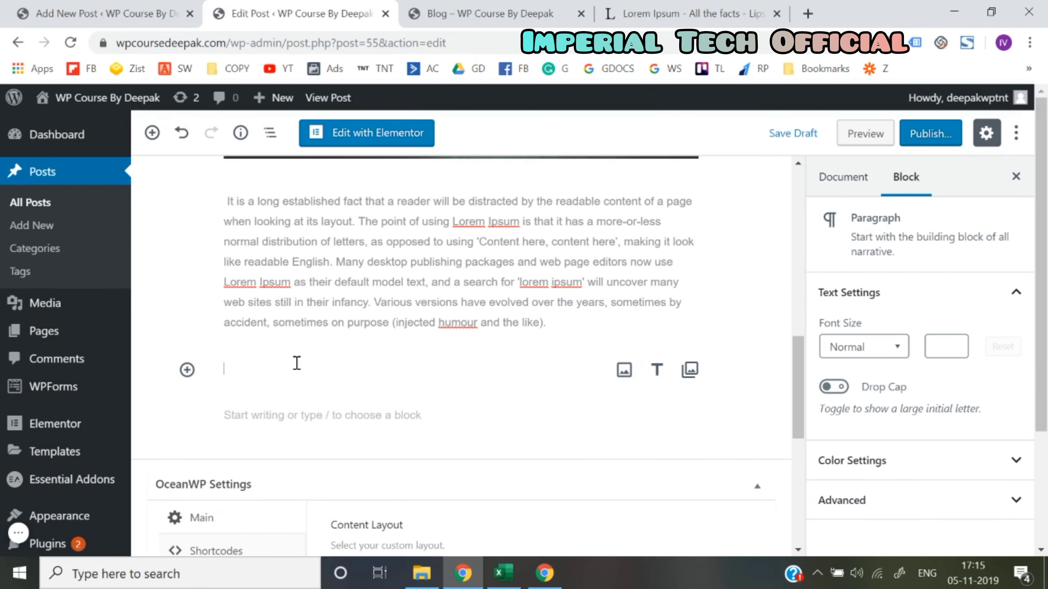
text(For)
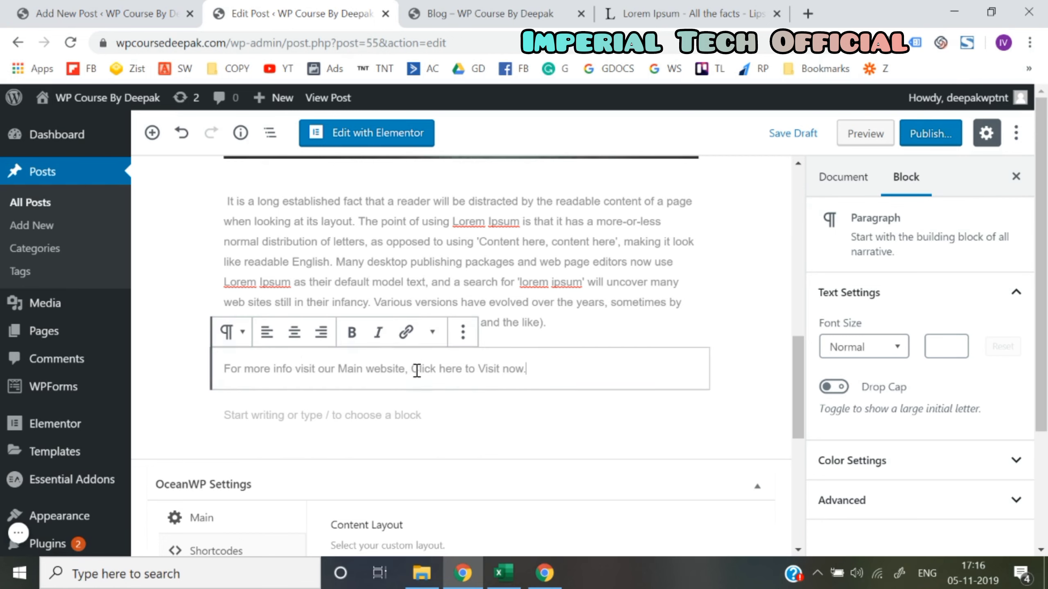
click(807, 14)
text(deepaksinghmarketing.com)
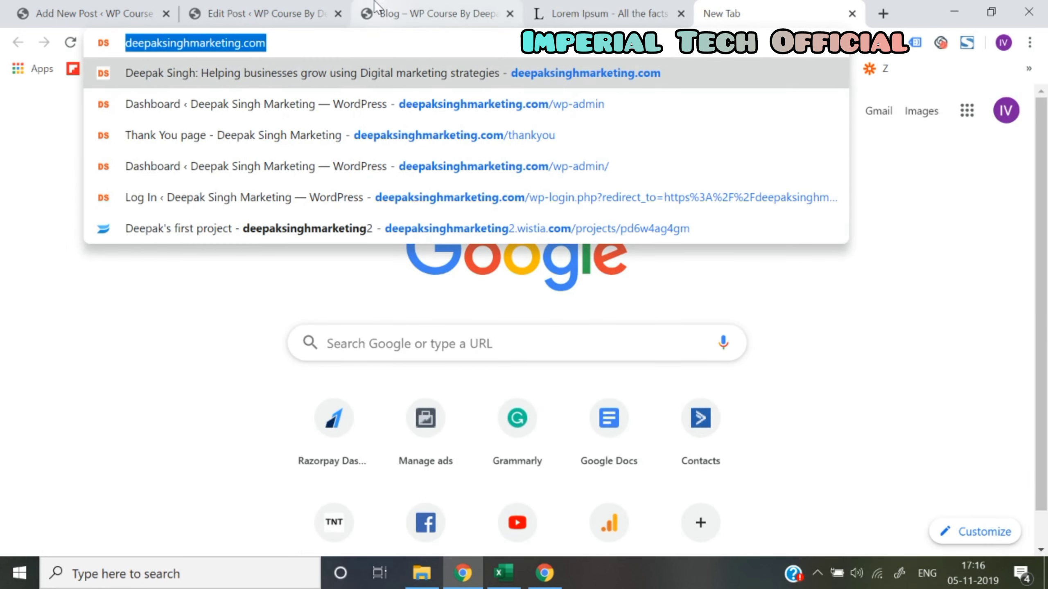
click(433, 13)
click(279, 9)
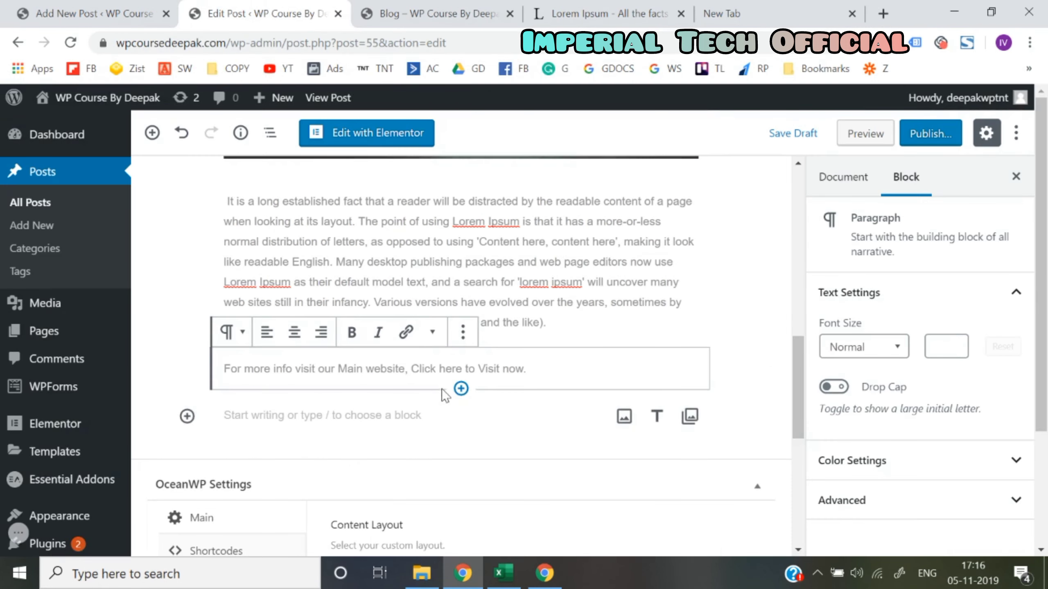
drag(414, 370, 523, 370)
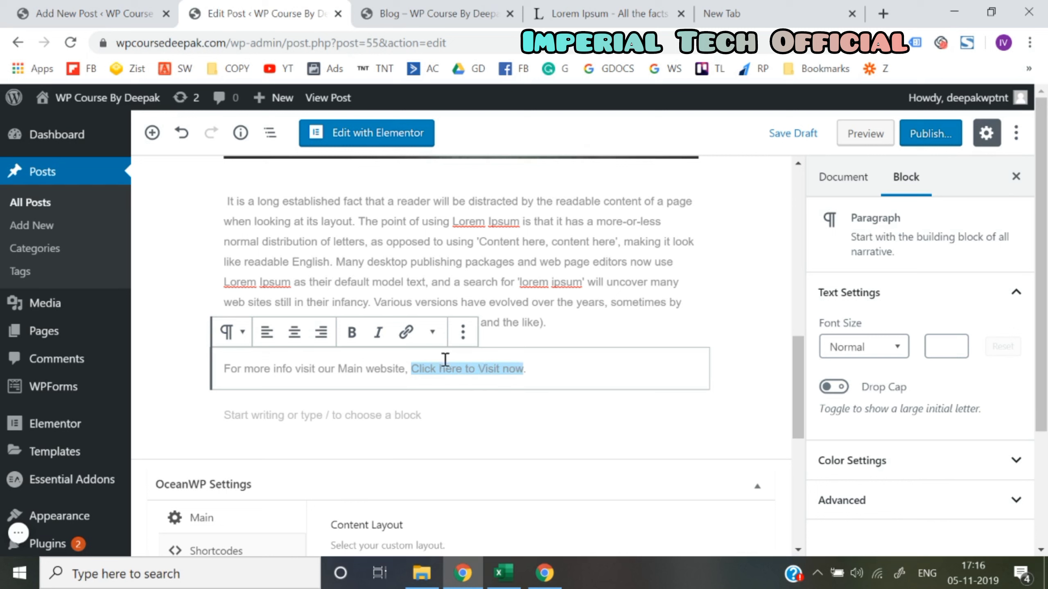
click(405, 332)
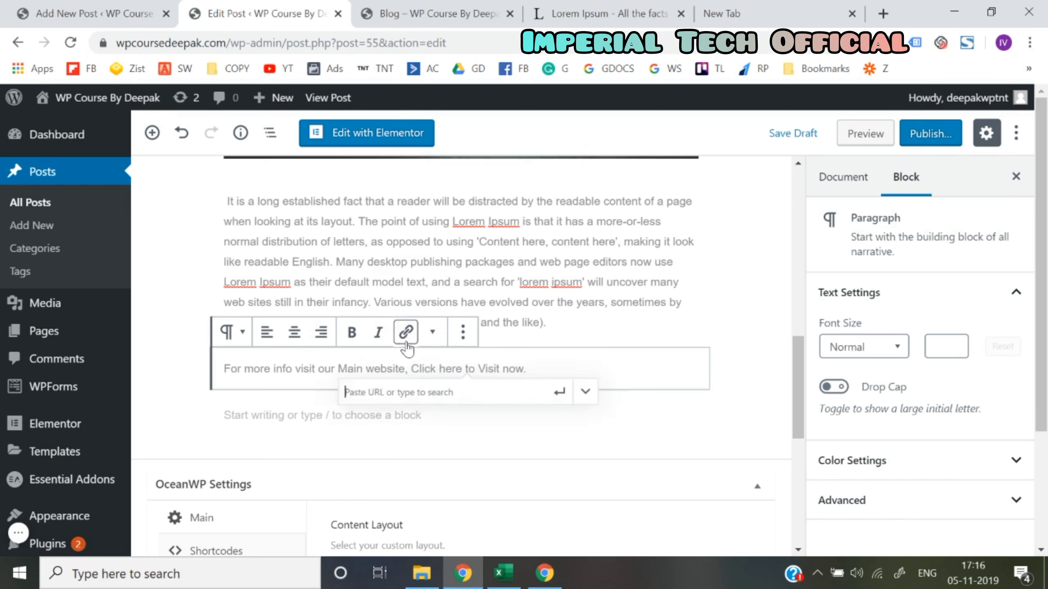
key(ctrl+v)
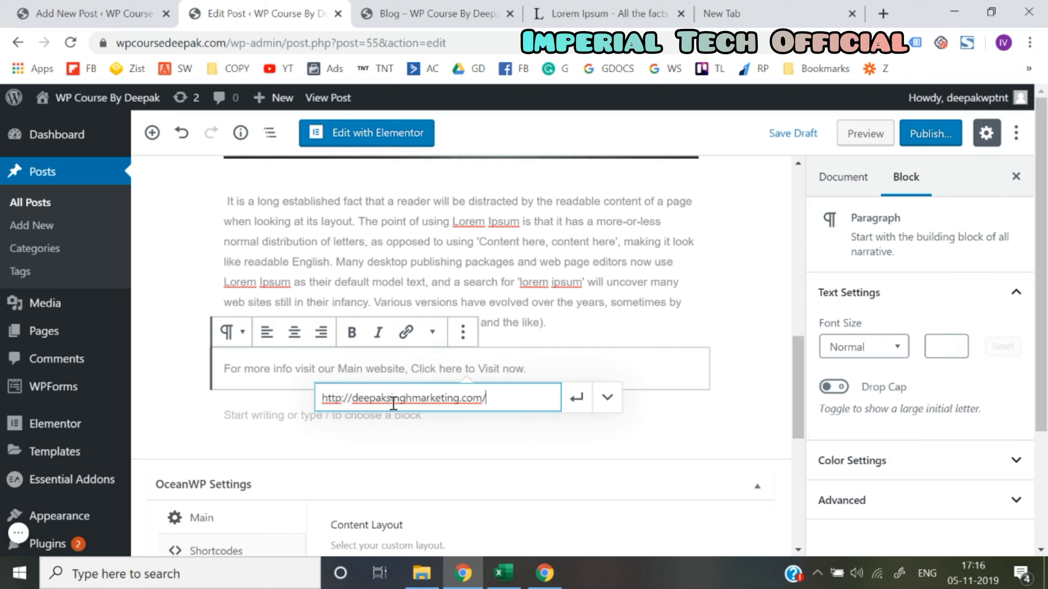
click(576, 398)
click(199, 349)
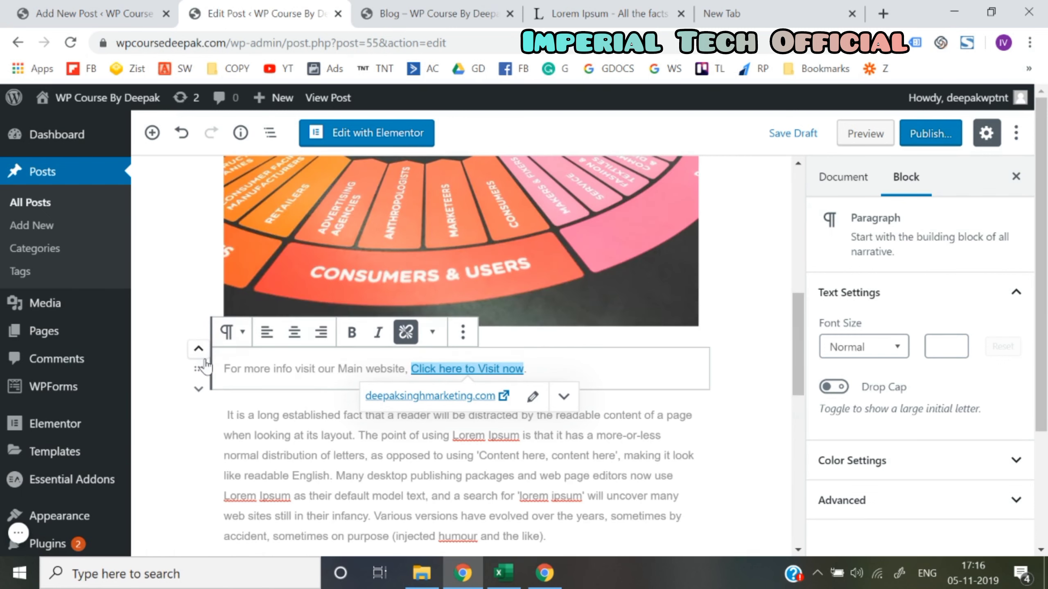
click(203, 411)
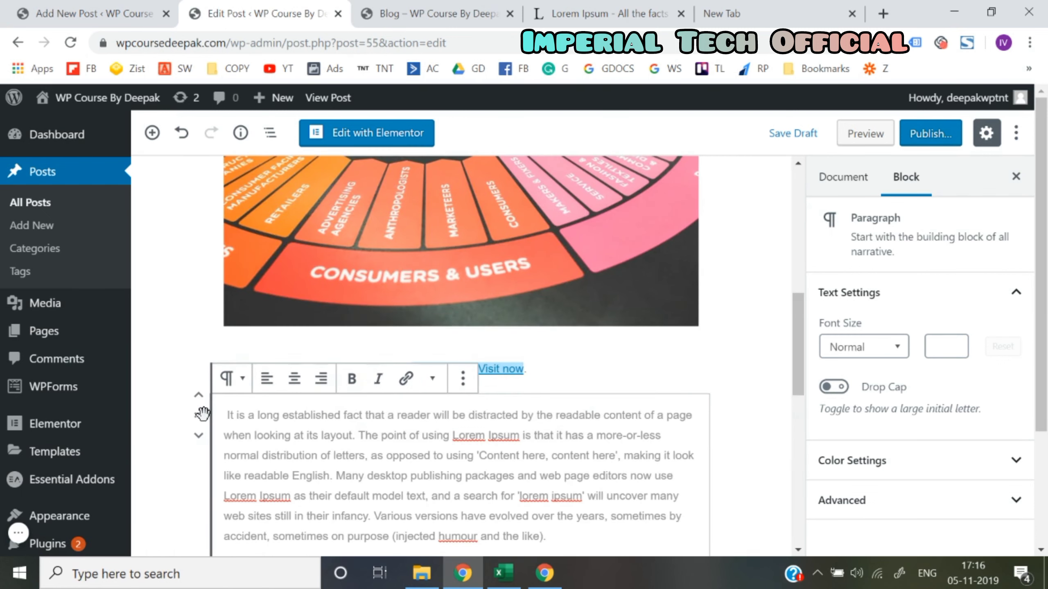
click(172, 385)
click(199, 391)
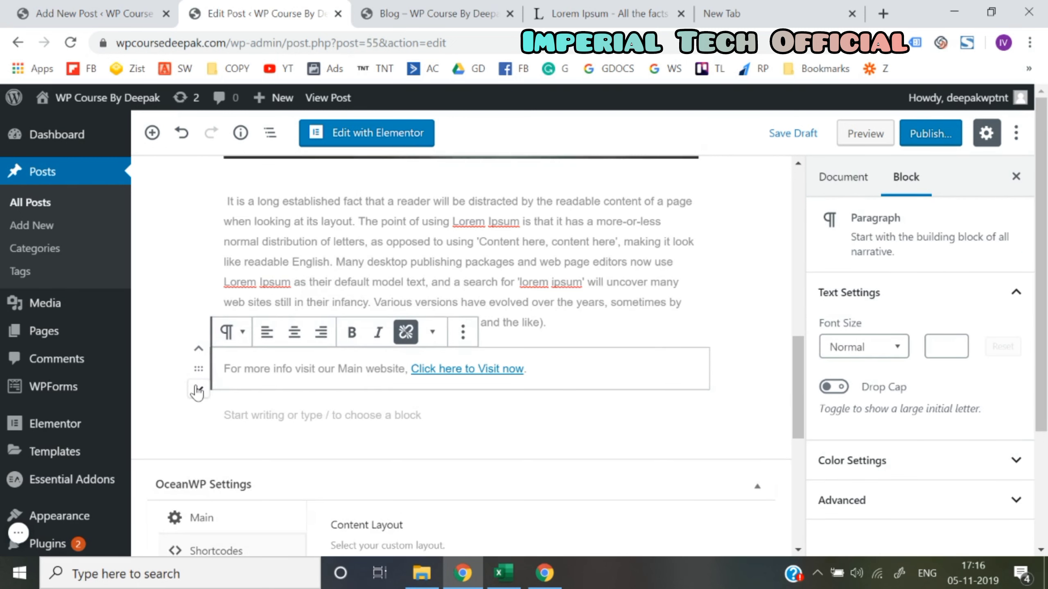
- Add a new category named "Google ads" in the post's document settings and assign it to the post
click(173, 433)
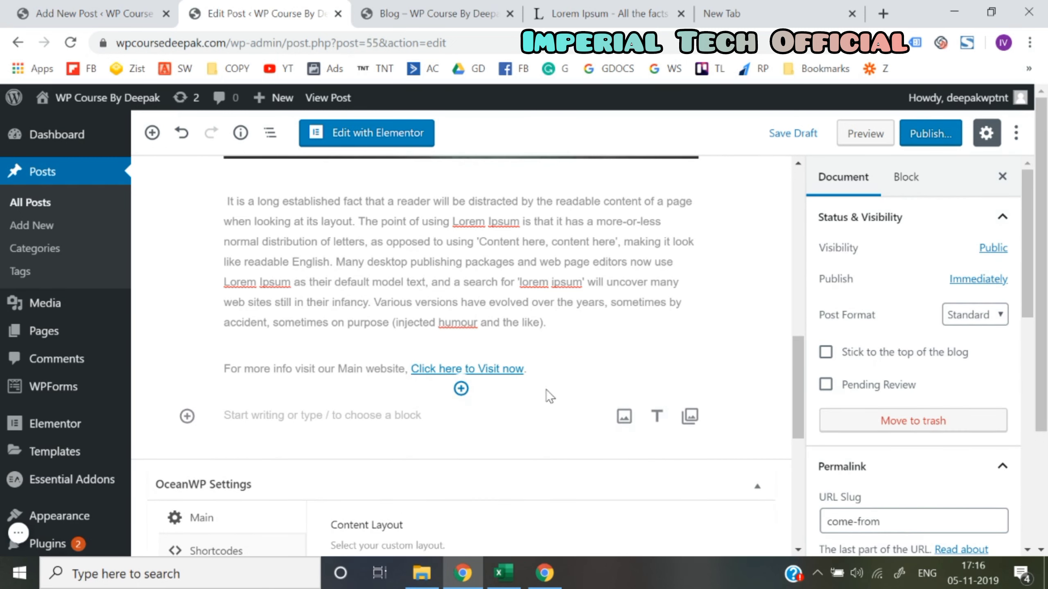
scroll(919, 449, down, 7)
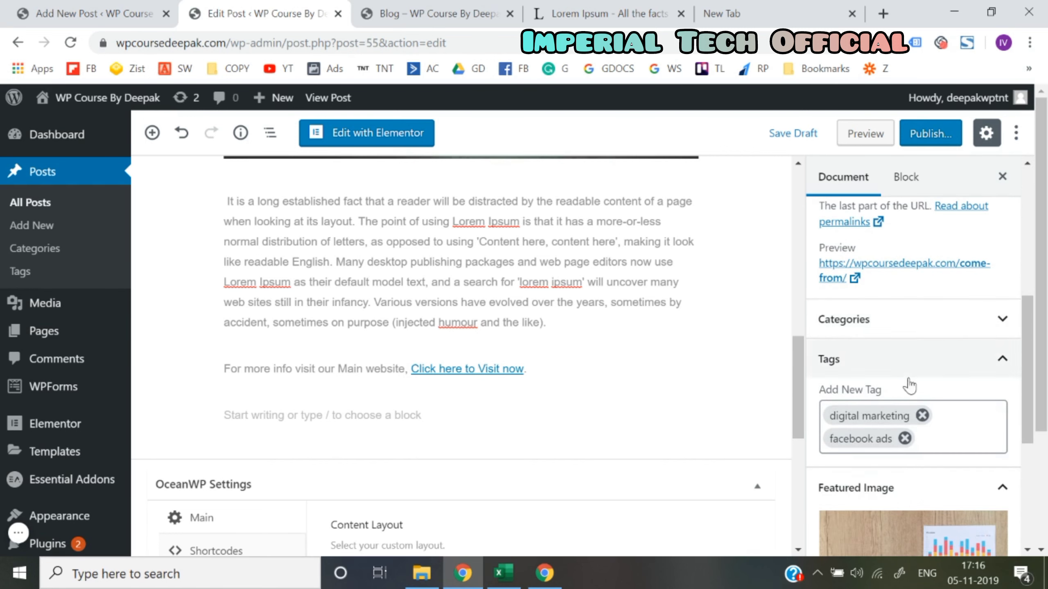
click(894, 333)
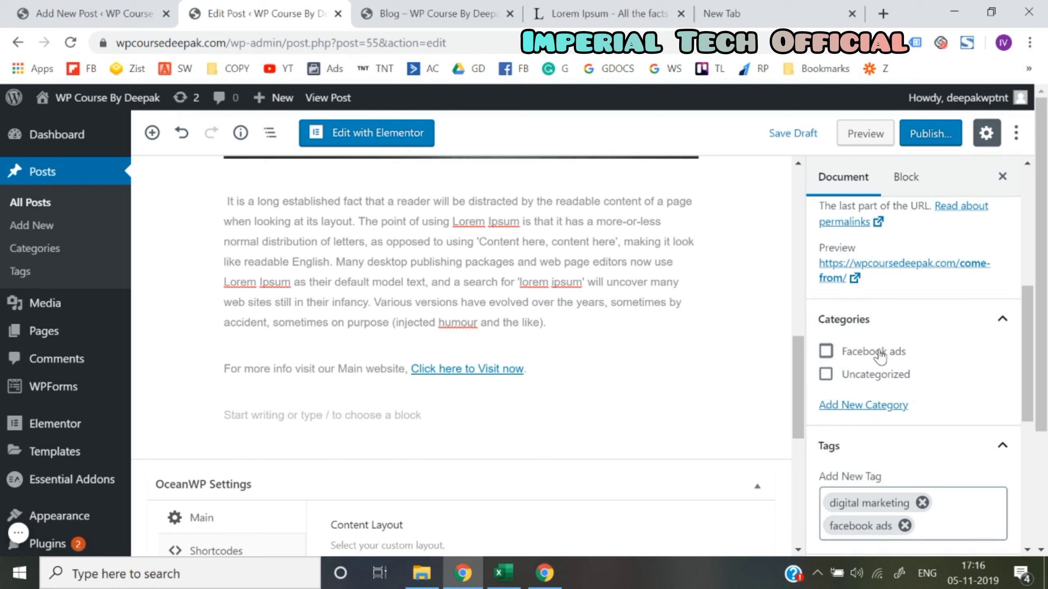
click(866, 406)
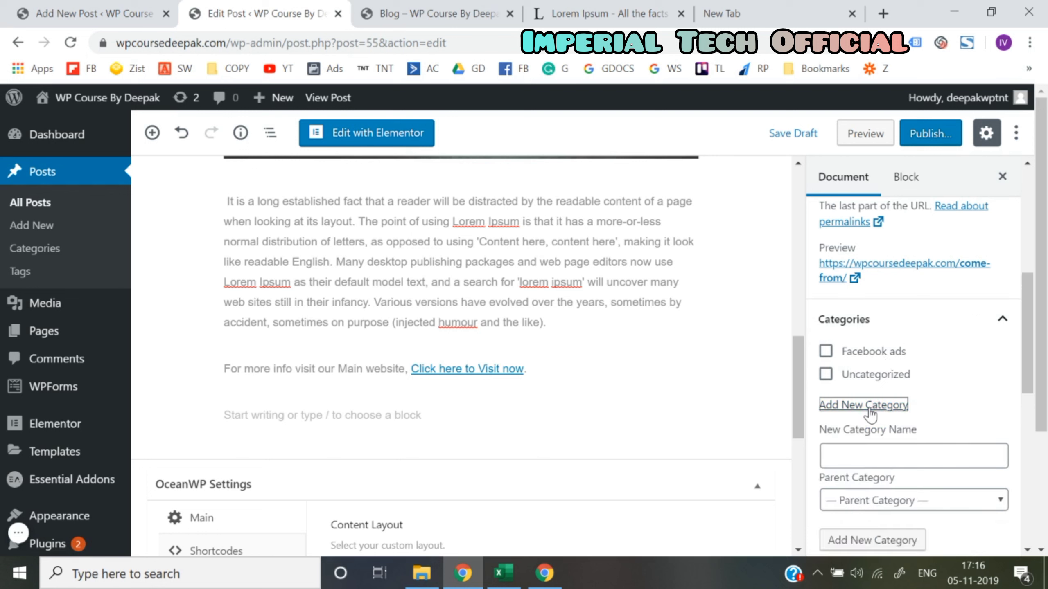
click(855, 457)
text(Goog)
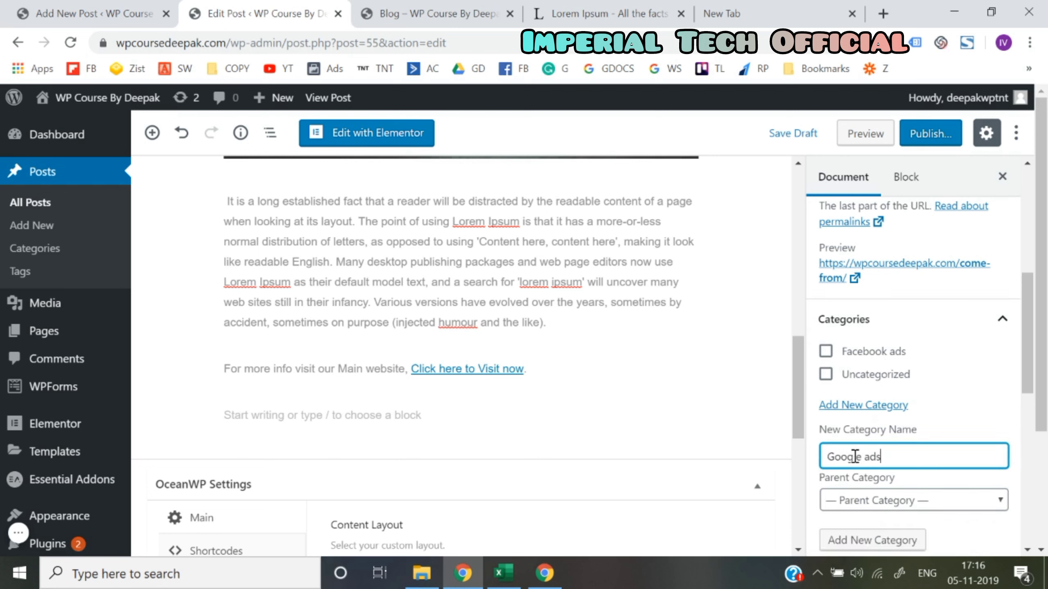
text(le ads)
scroll(860, 454, down, 1)
key(Return)
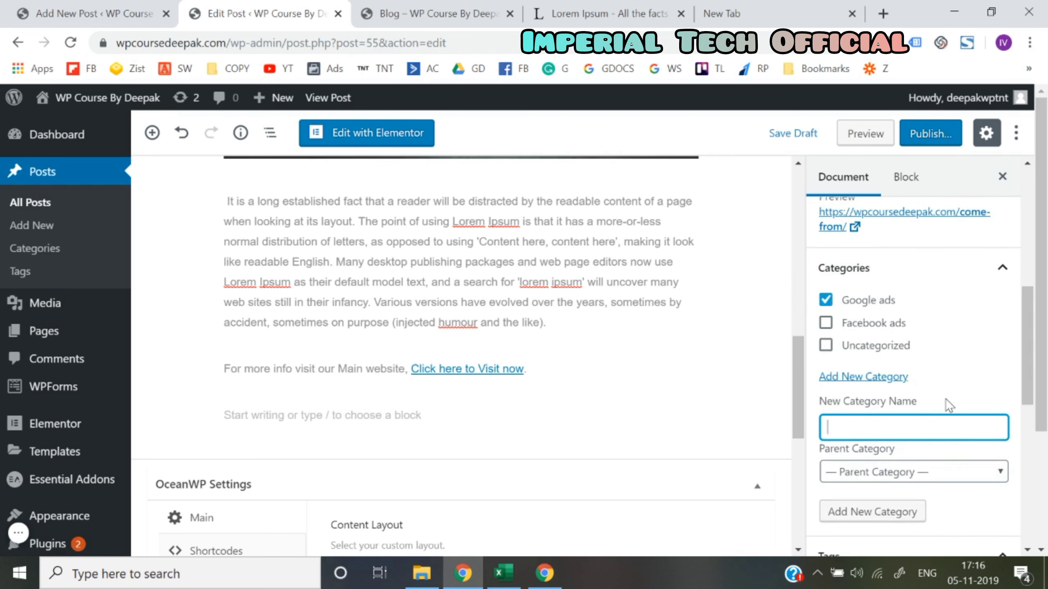
key(Return)
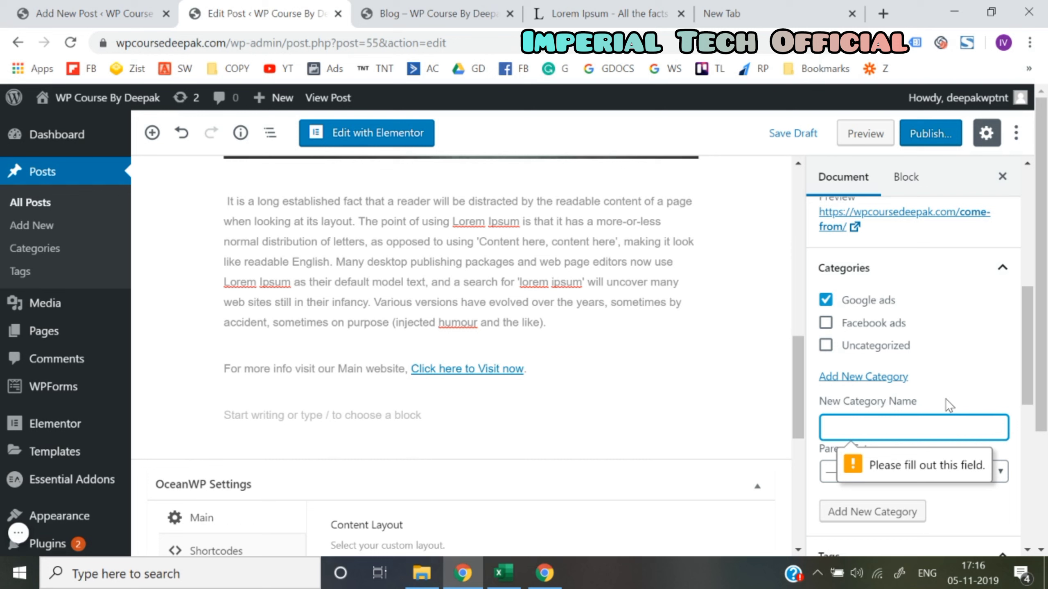
- Replace the post's "facebook ads" tag with "google ads"
scroll(954, 396, down, 1)
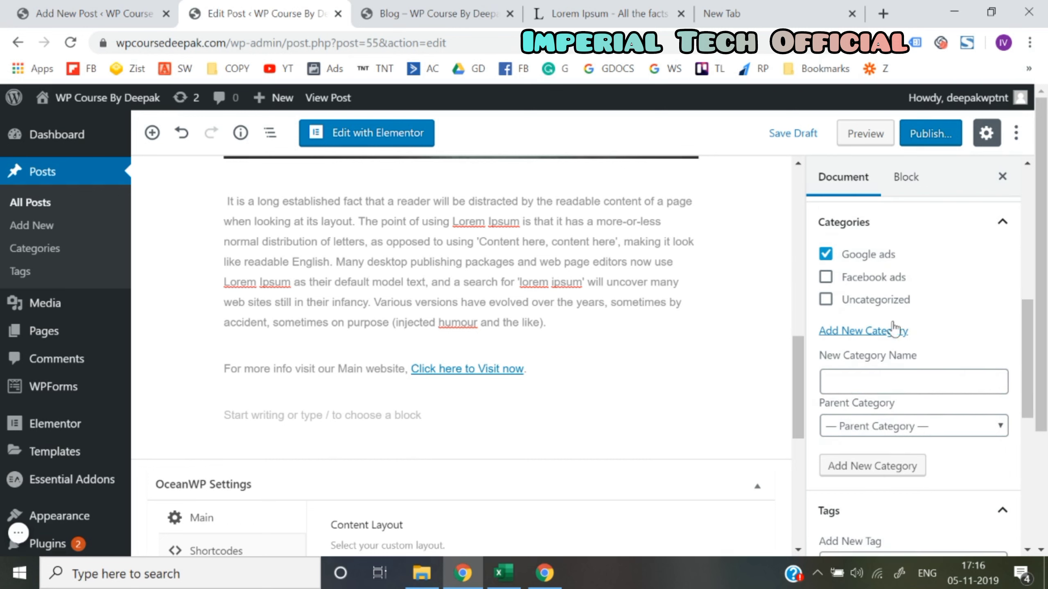
scroll(949, 458, down, 2)
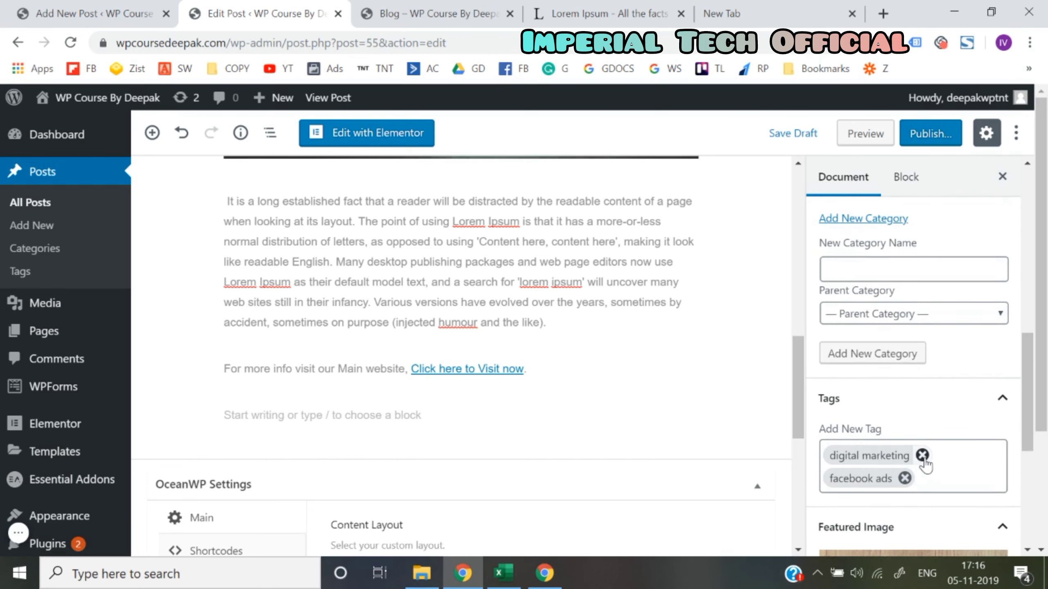
click(904, 478)
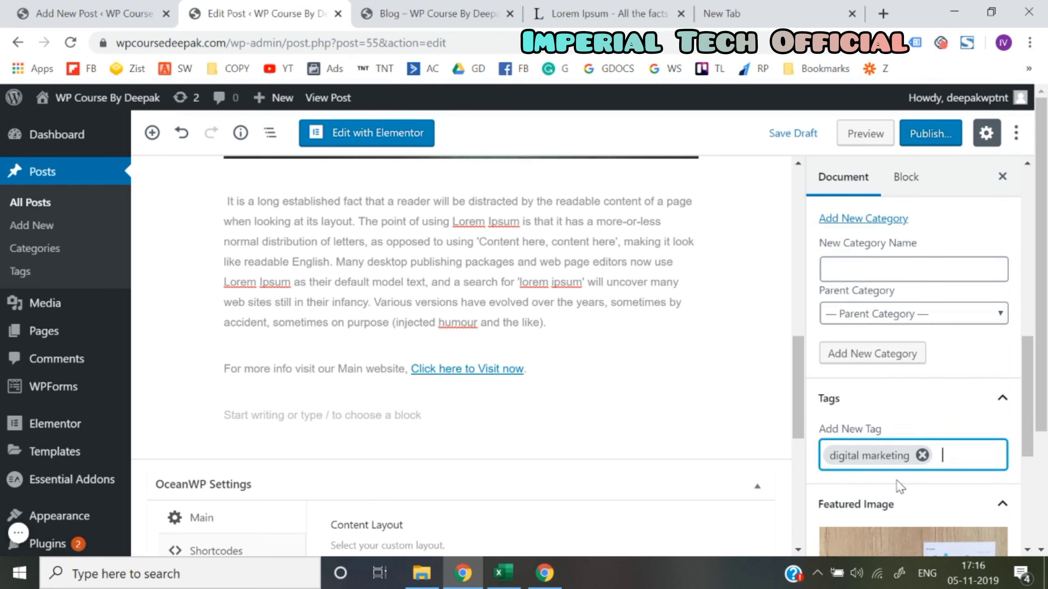
text(google )
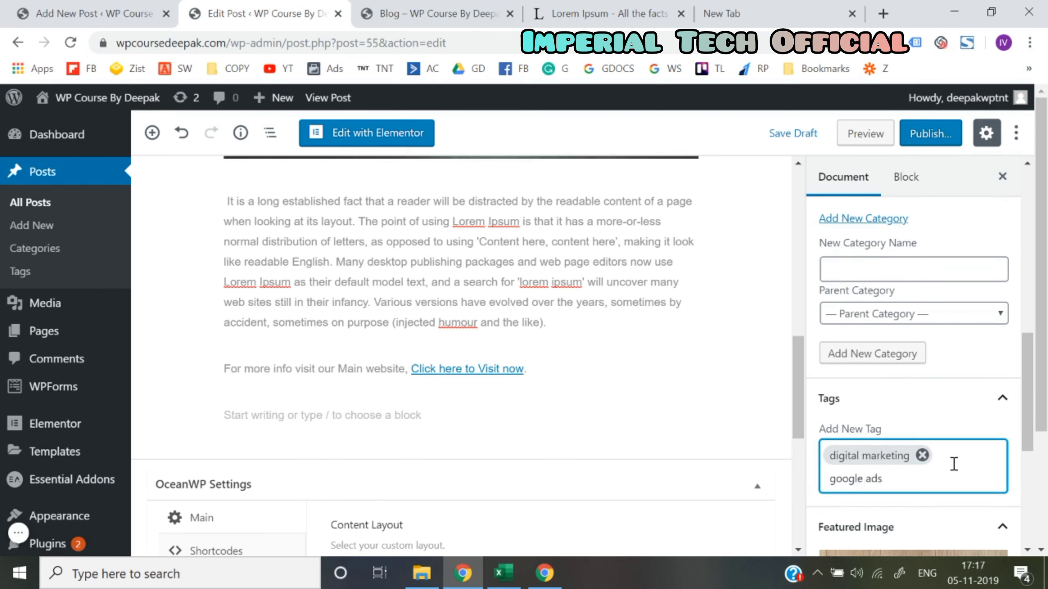
text(ads)
key(Return)
- Replace the post's featured image with customers-users-color-wheel-6231.jpg from the media library
scroll(949, 458, down, 3)
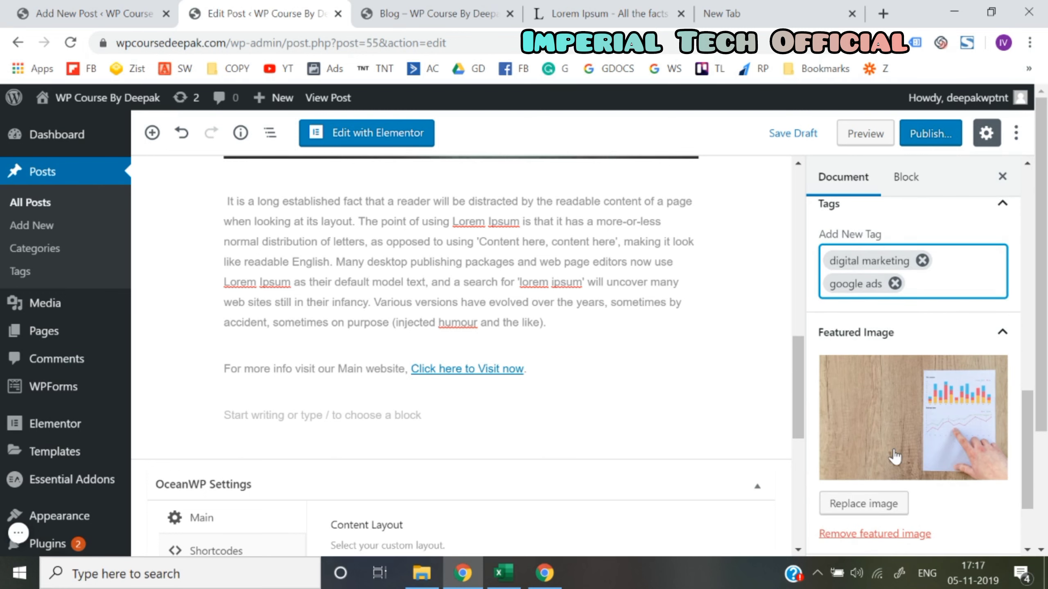
click(865, 504)
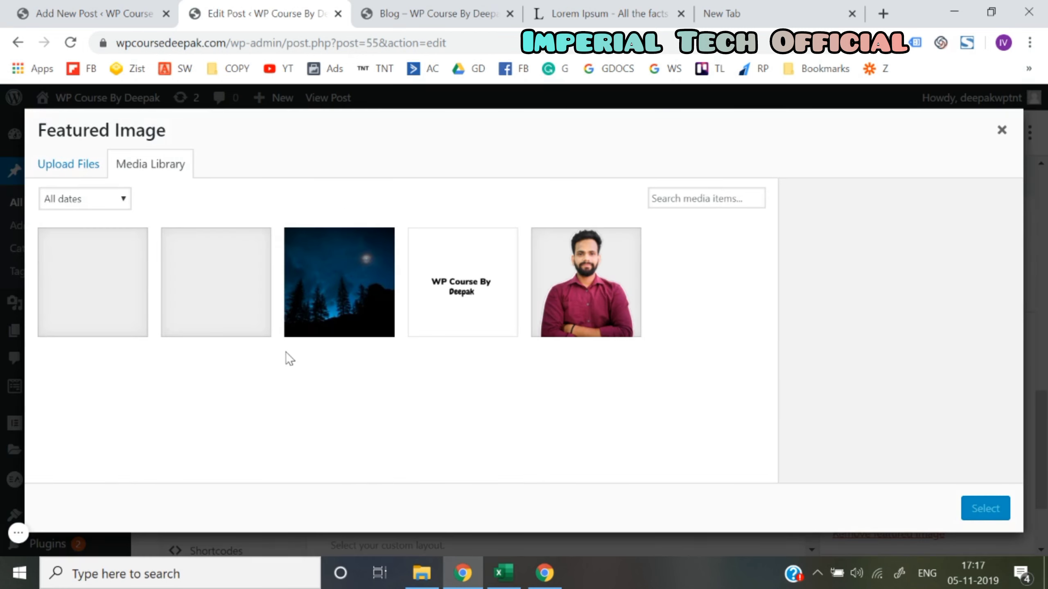
click(120, 306)
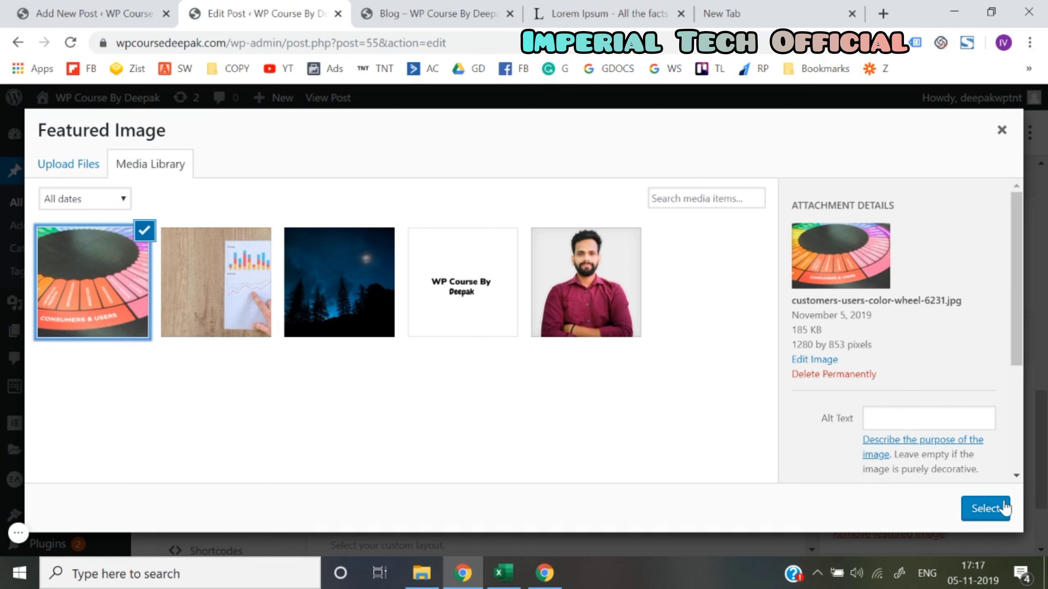
click(1004, 508)
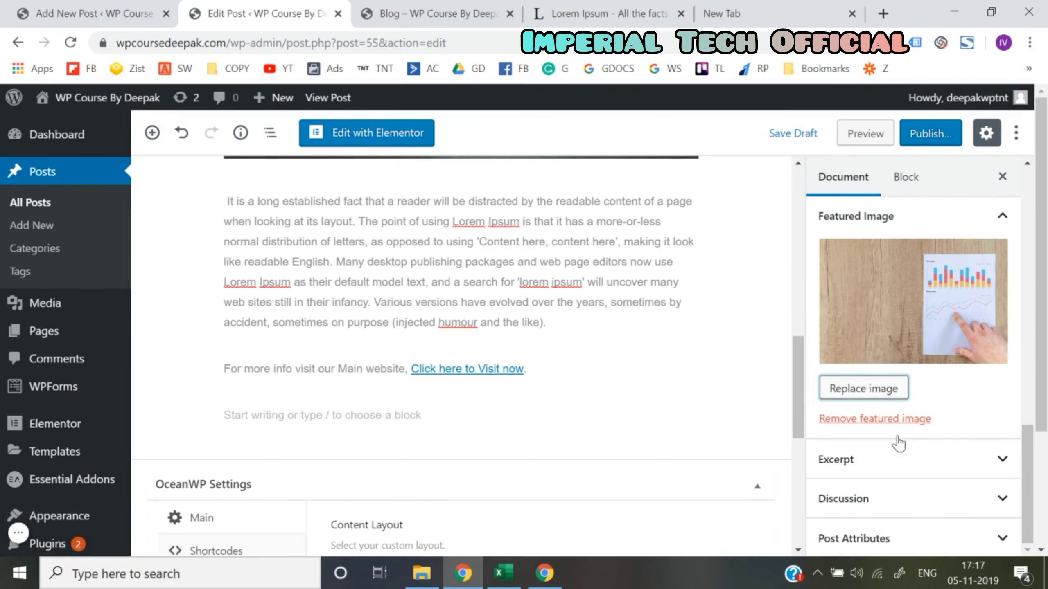
- Publish the "Where does it come from?" post with public visibility, effective immediately
scroll(897, 440, up, 10)
scroll(700, 351, up, 8)
mouse_move(957, 98)
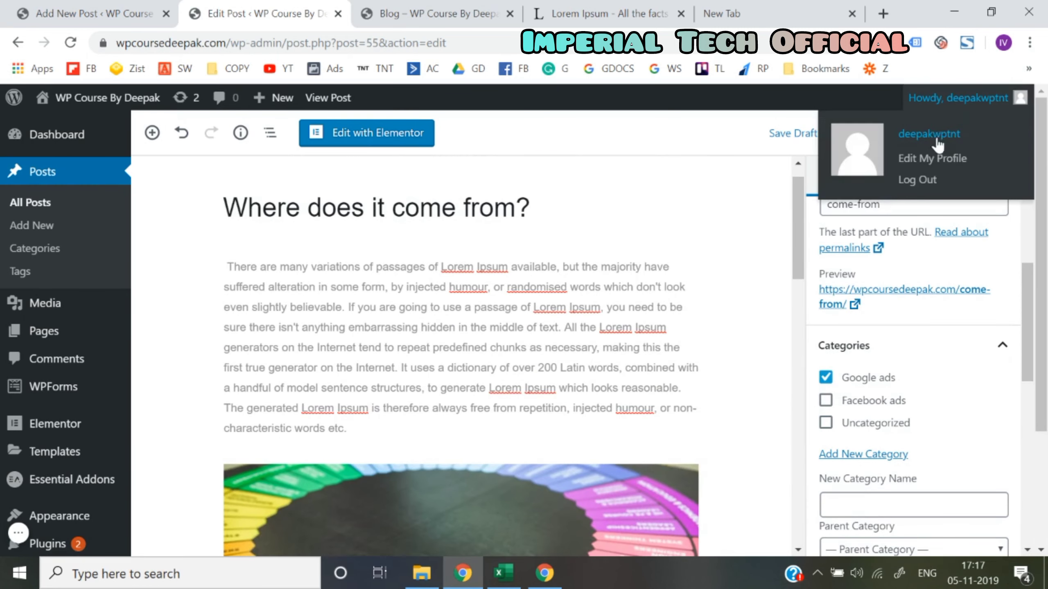
click(936, 140)
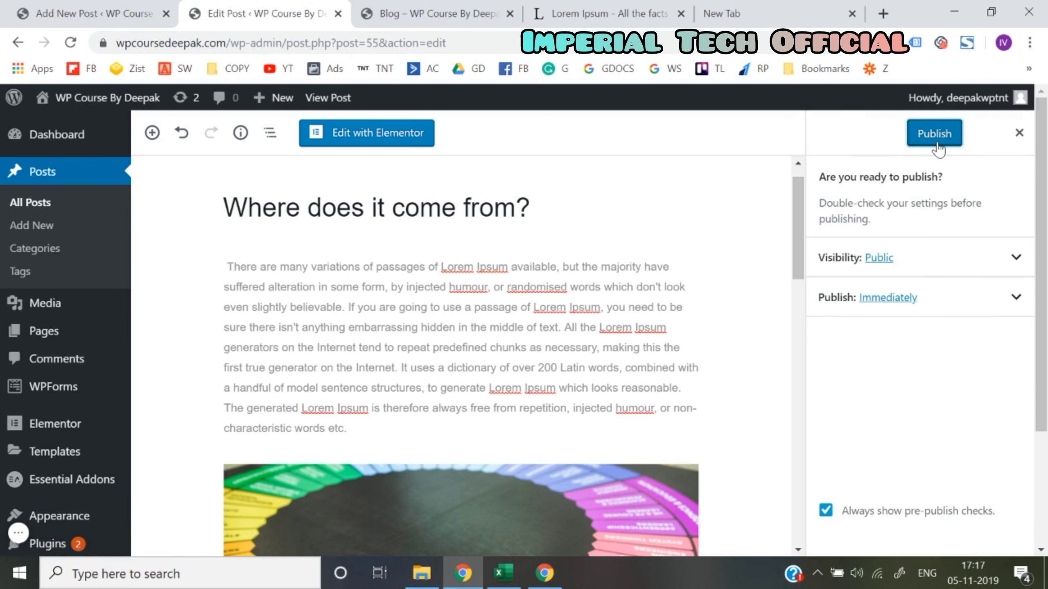
click(936, 142)
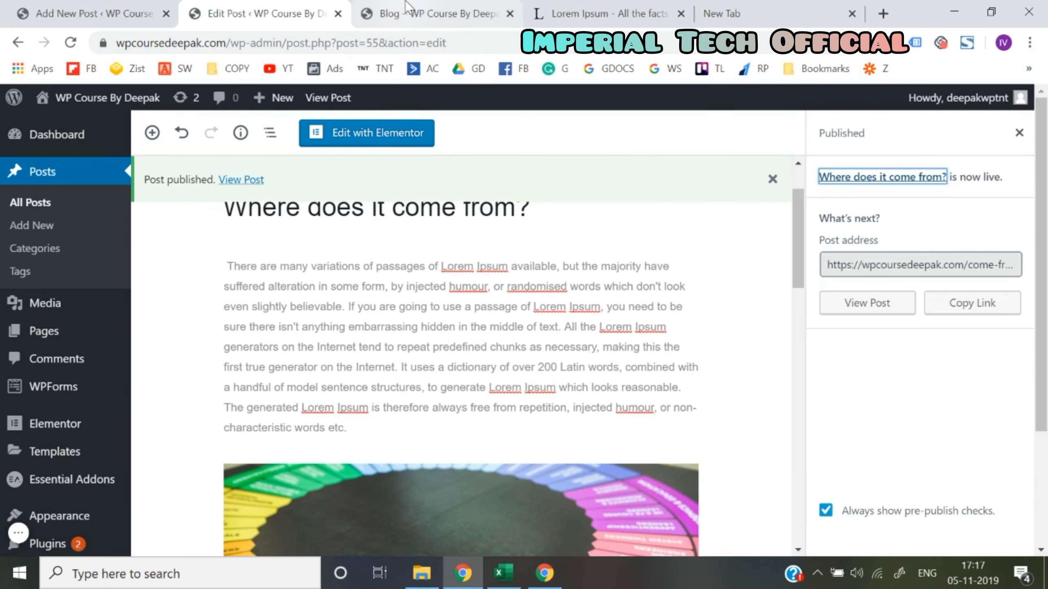
- Reload the site's blog page and look over the new post's entry, image and category in the listing
click(429, 14)
click(411, 43)
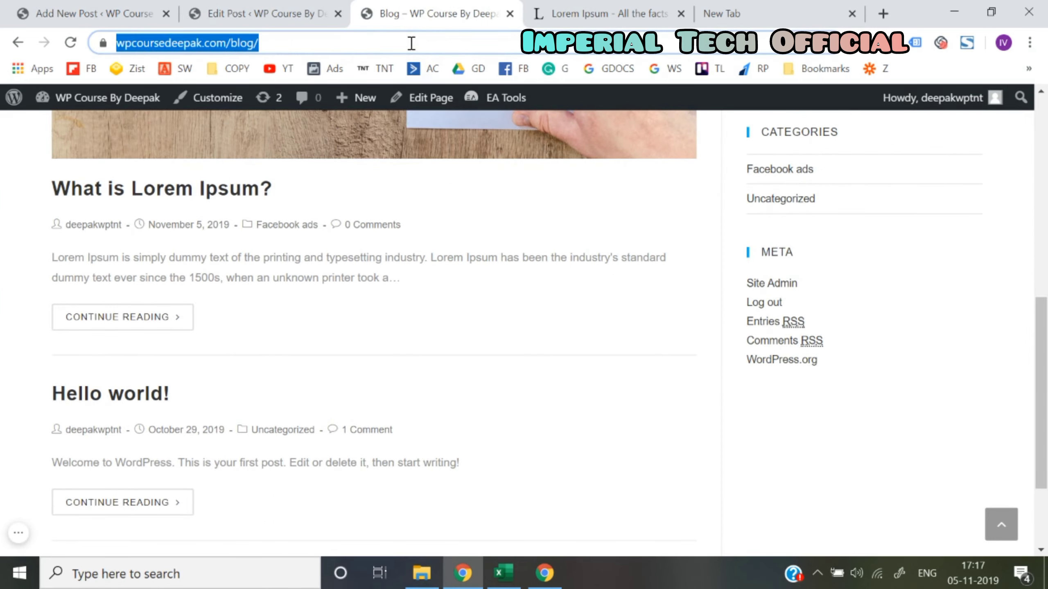
key(Return)
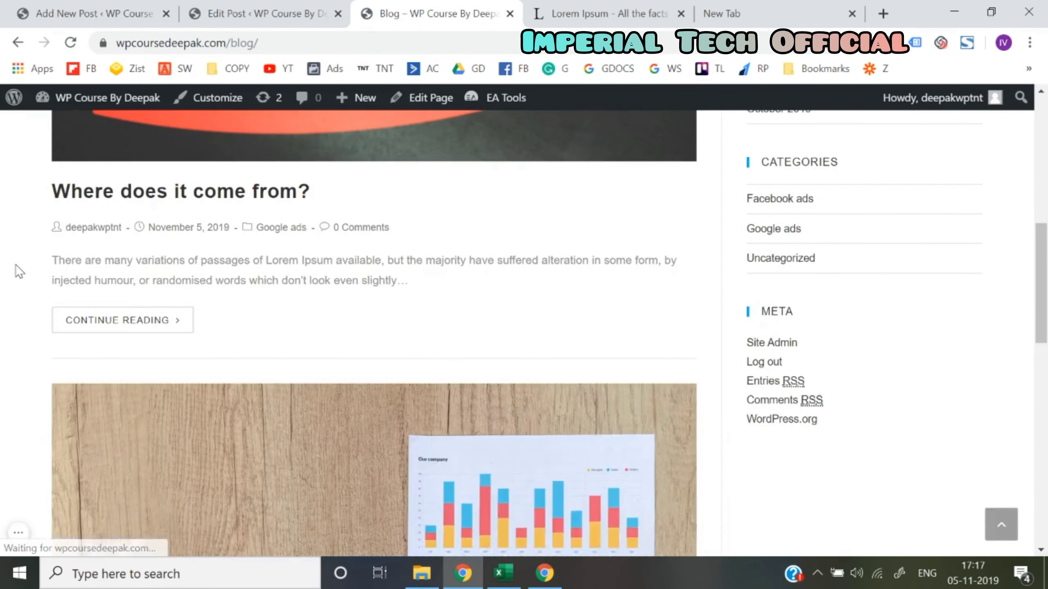
scroll(234, 344, down, 15)
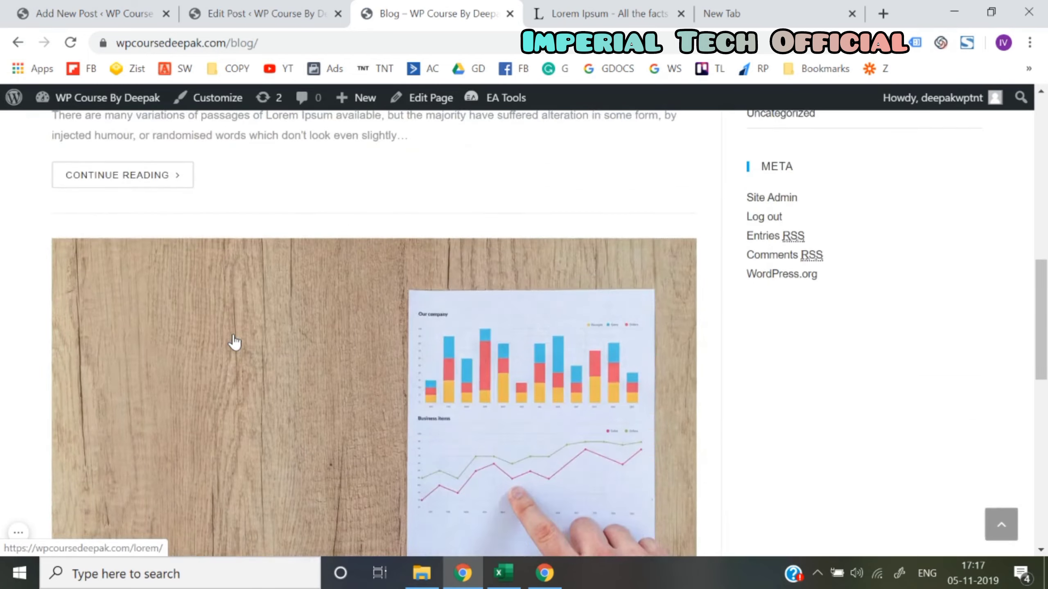
scroll(234, 344, up, 15)
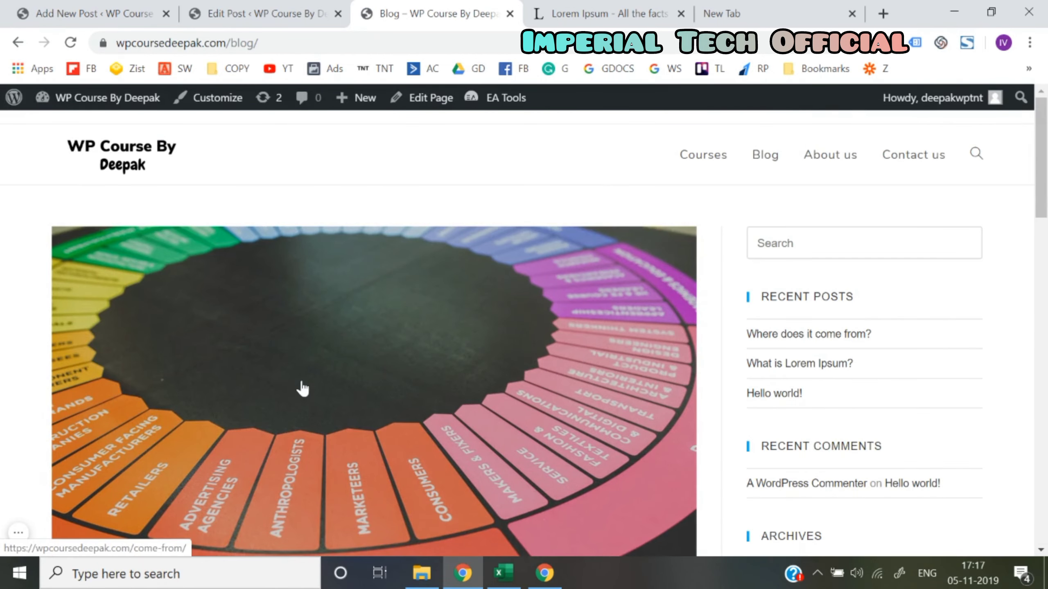
- View the published "Where does it come from?" post, test its "Click here to Visit now" link, and return to the post
click(302, 387)
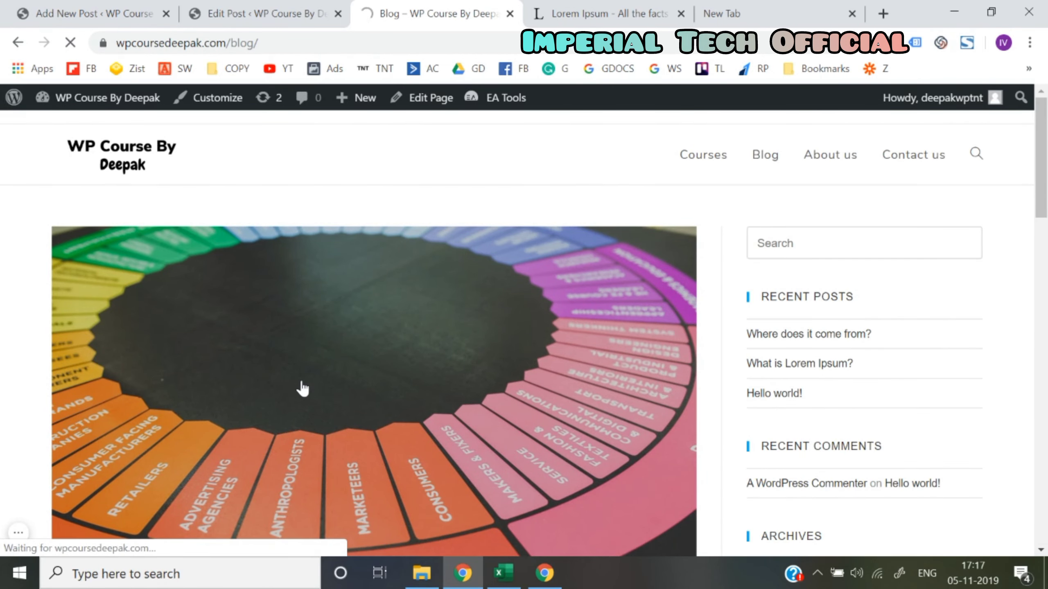
scroll(302, 387, down, 15)
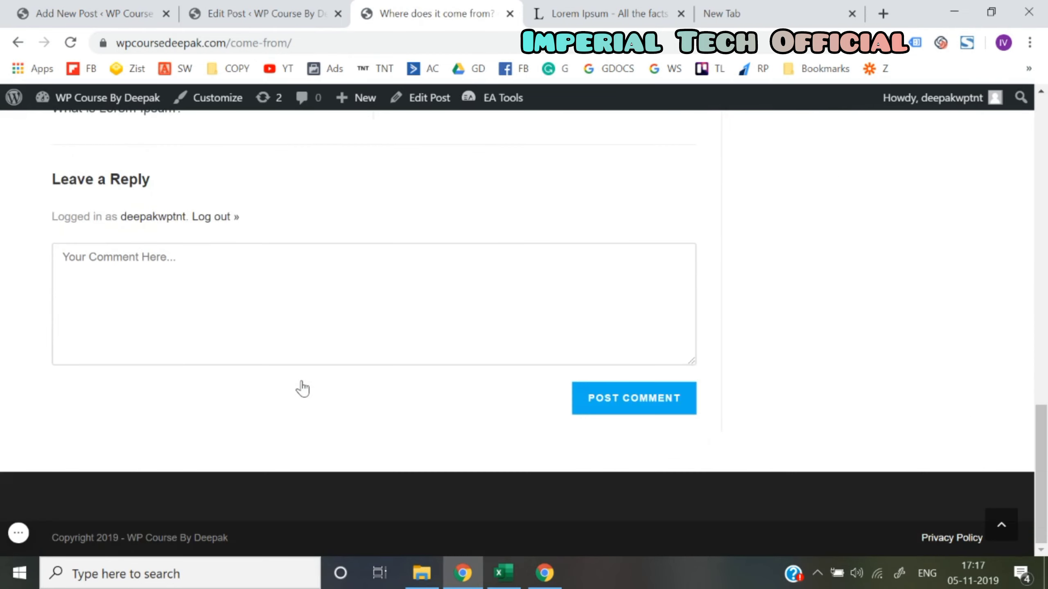
scroll(301, 387, up, 6)
scroll(302, 388, up, 1)
click(294, 341)
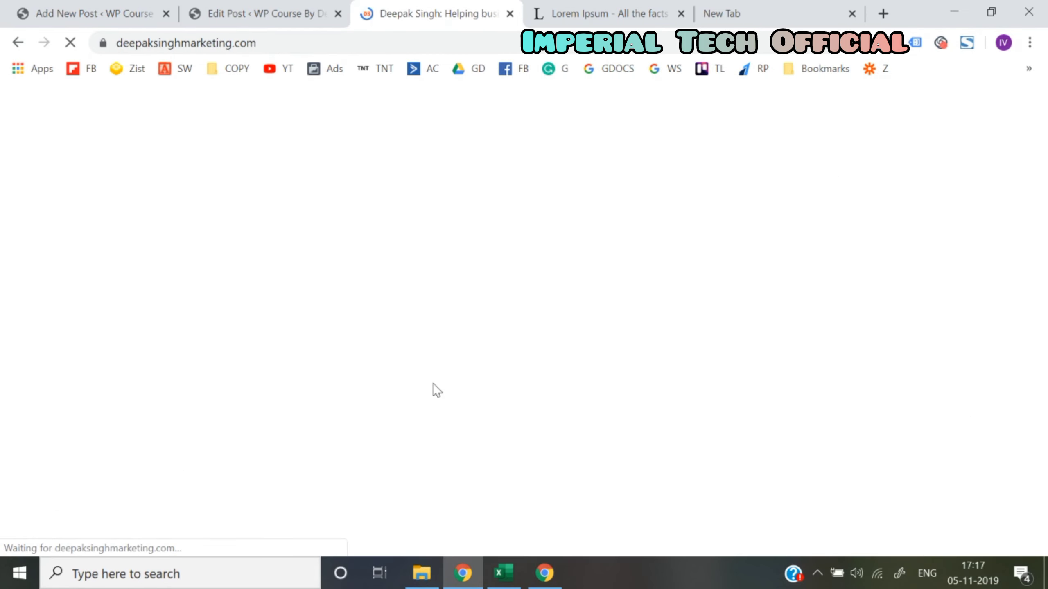
click(17, 43)
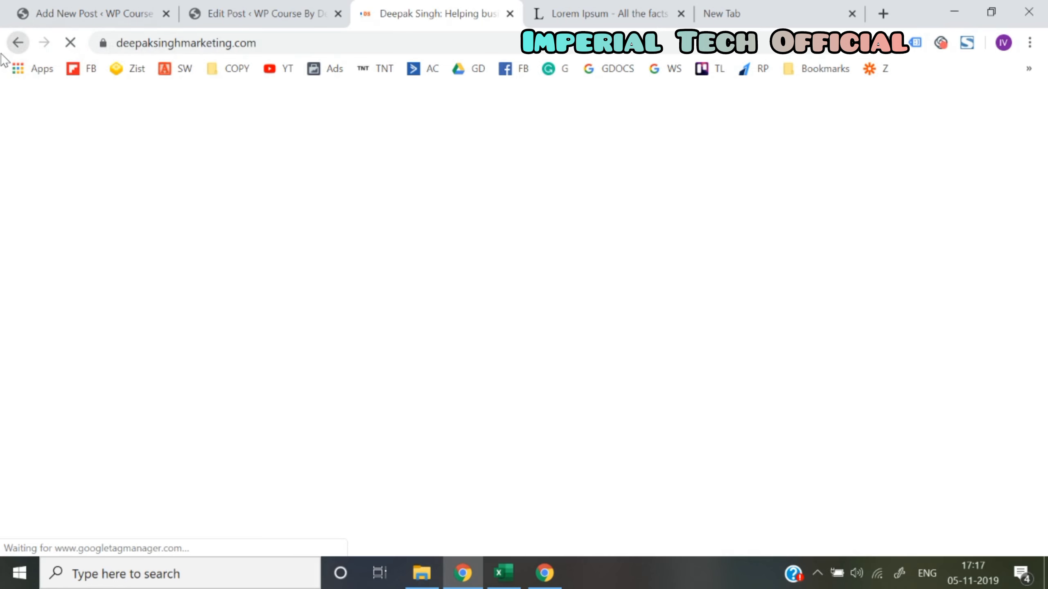
scroll(381, 325, up, 10)
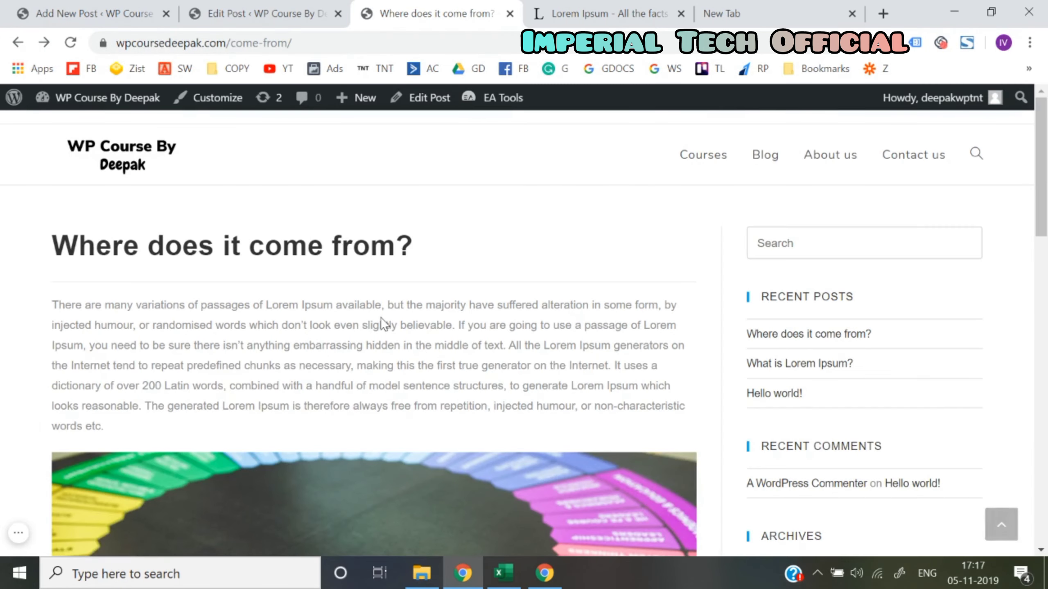
- Go to the site's home page and look over its sections down to the footer
click(121, 159)
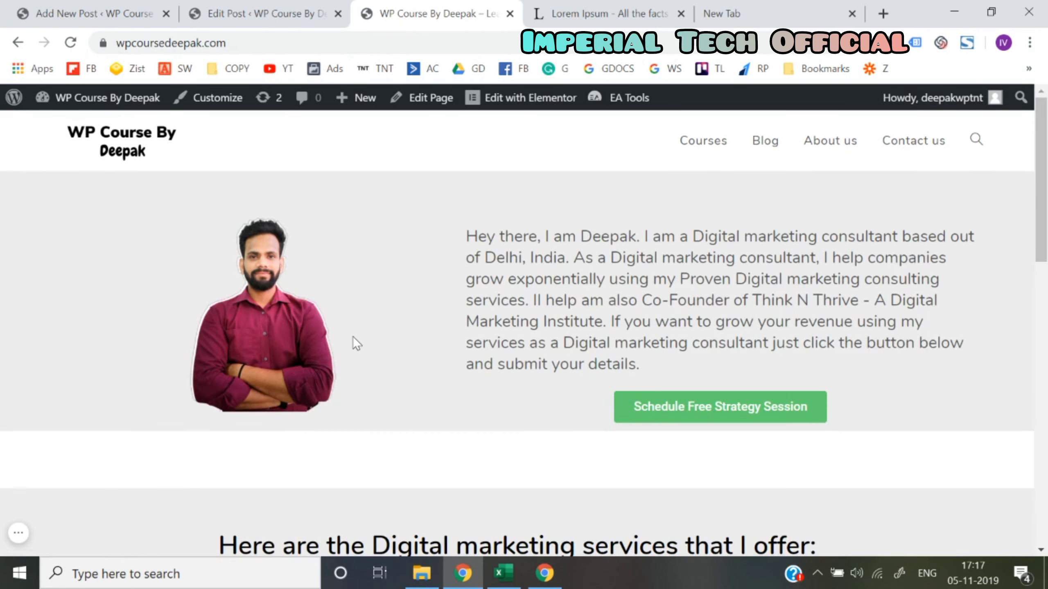
scroll(351, 335, down, 10)
scroll(497, 371, down, 1)
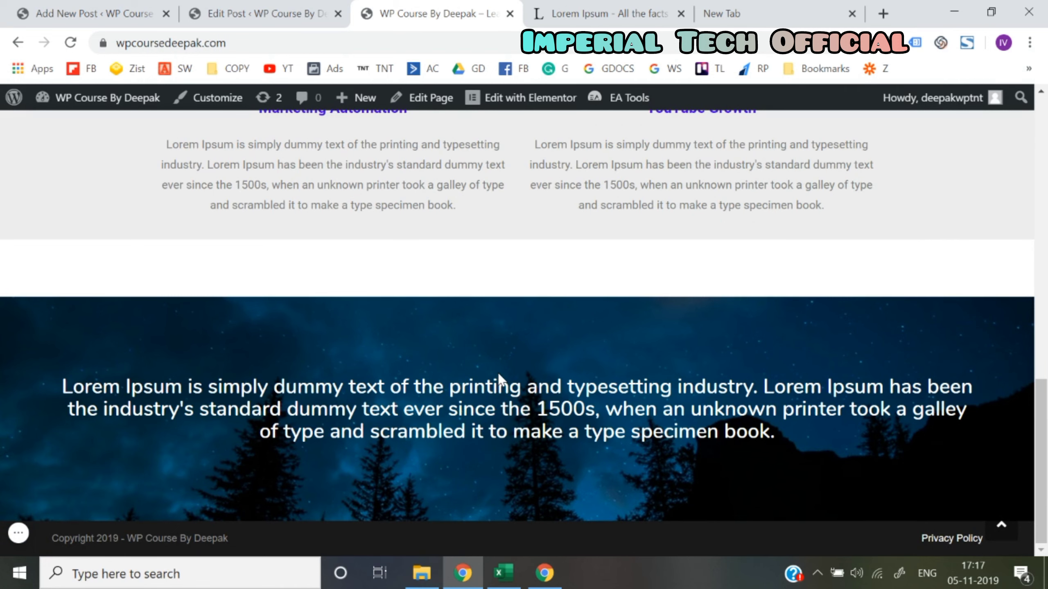
scroll(497, 372, up, 11)
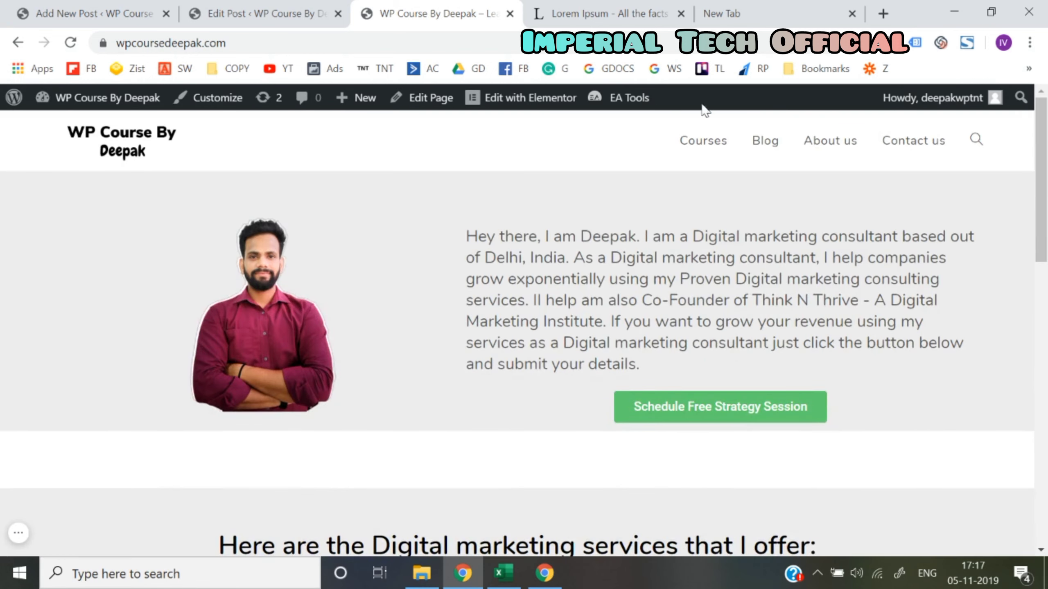
scroll(472, 365, down, 10)
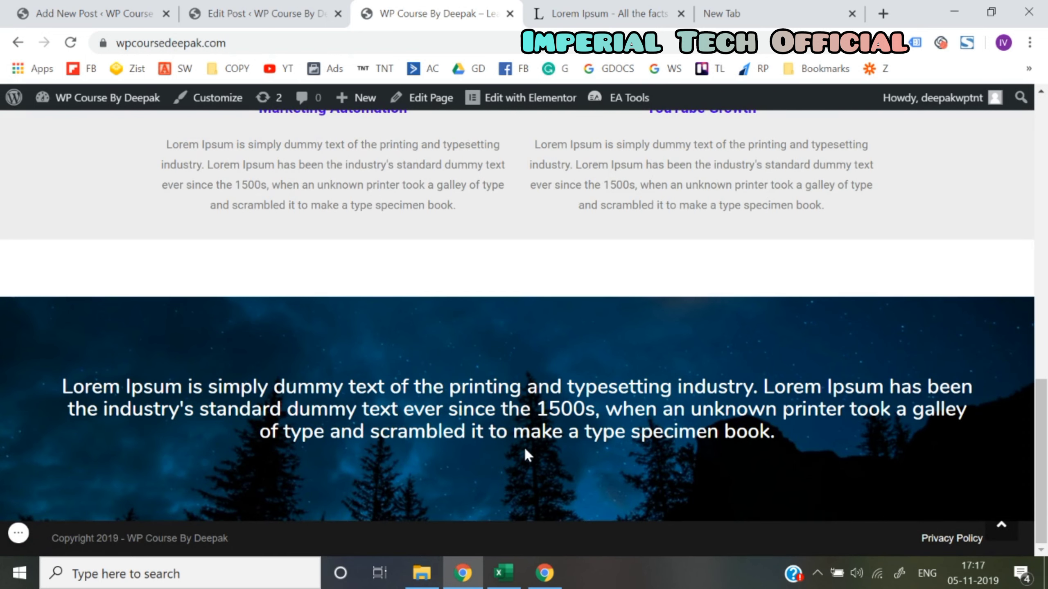
scroll(524, 448, up, 10)
scroll(526, 451, down, 10)
- Open the home page in Elementor and add a single-column section with a Spacer widget below the night-sky section
click(539, 108)
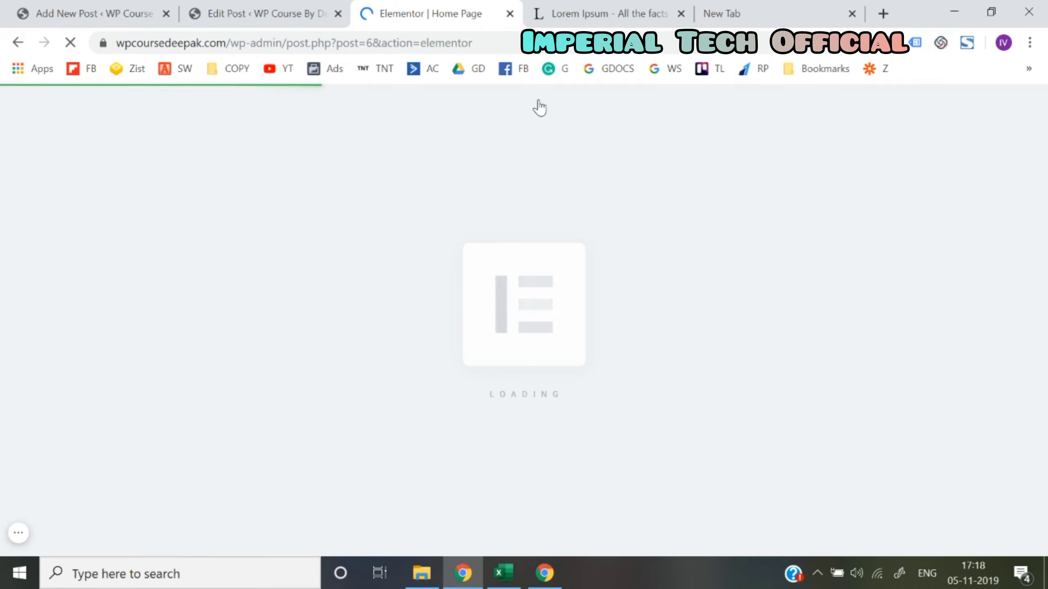
scroll(497, 300, down, 15)
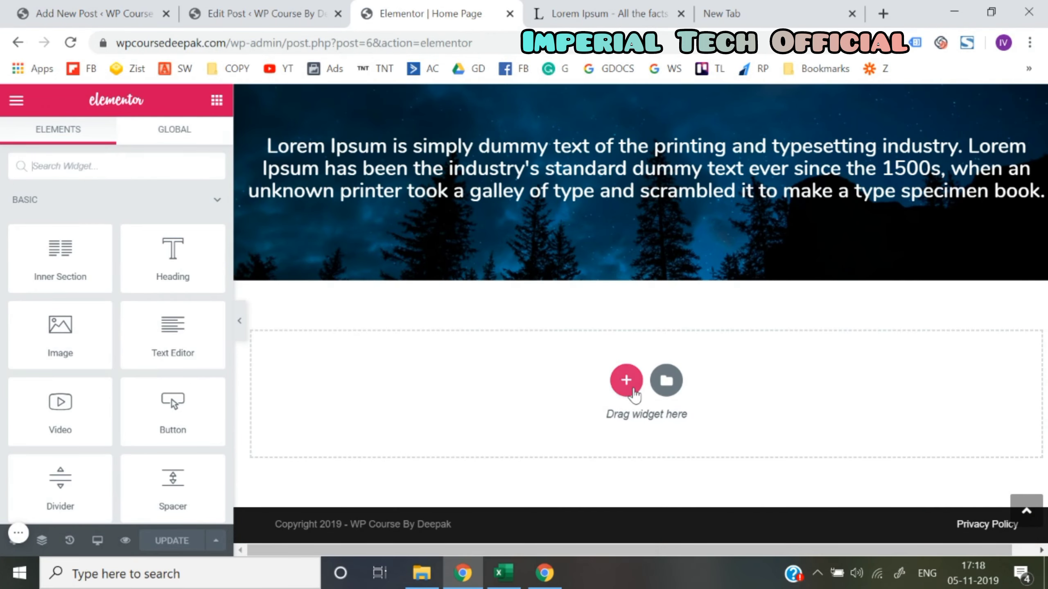
click(633, 393)
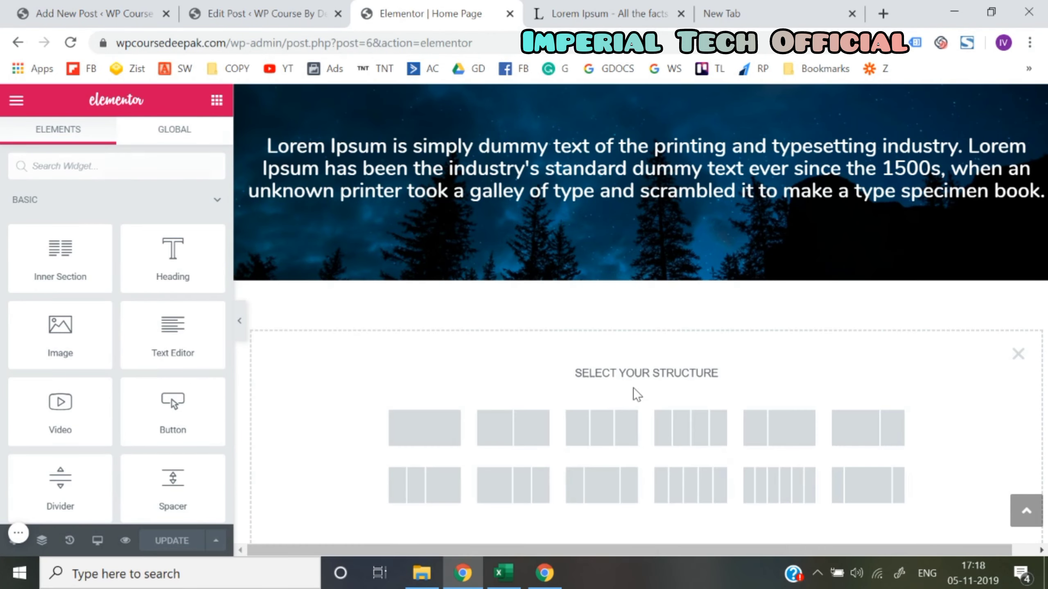
click(397, 433)
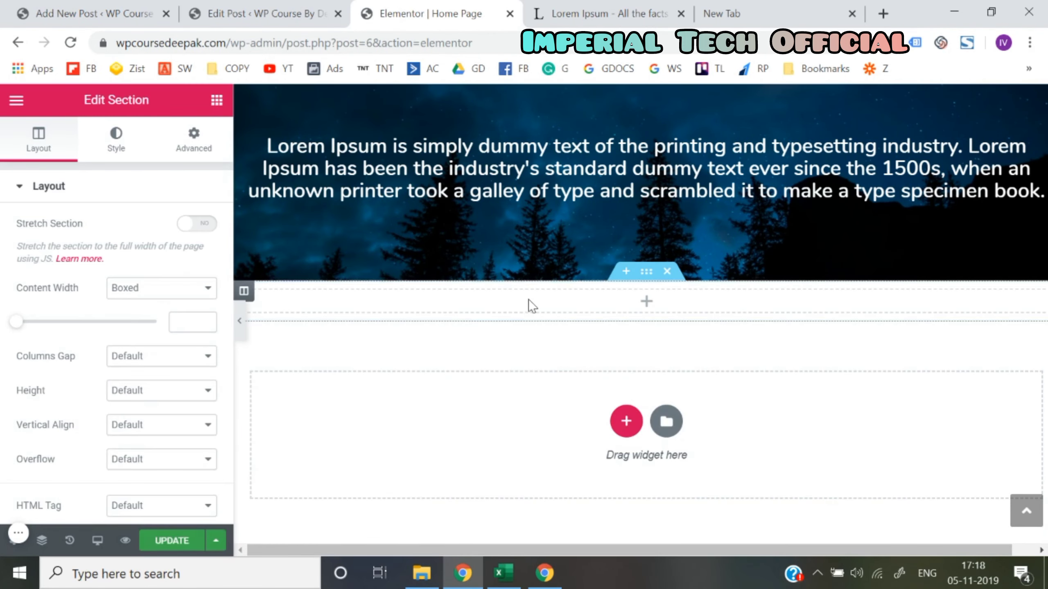
click(216, 100)
text(spa)
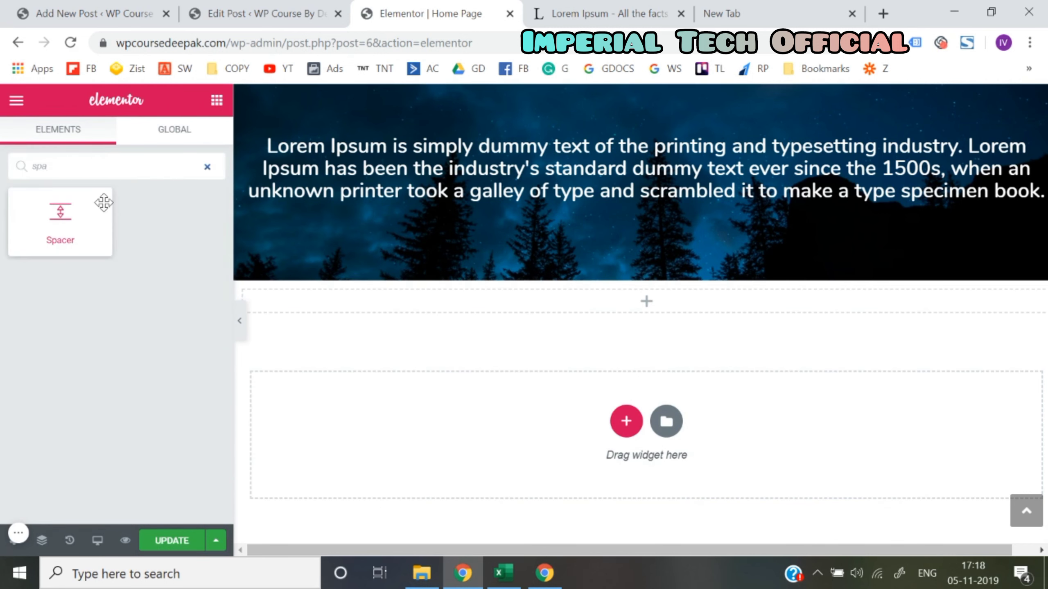
drag(101, 201, 629, 298)
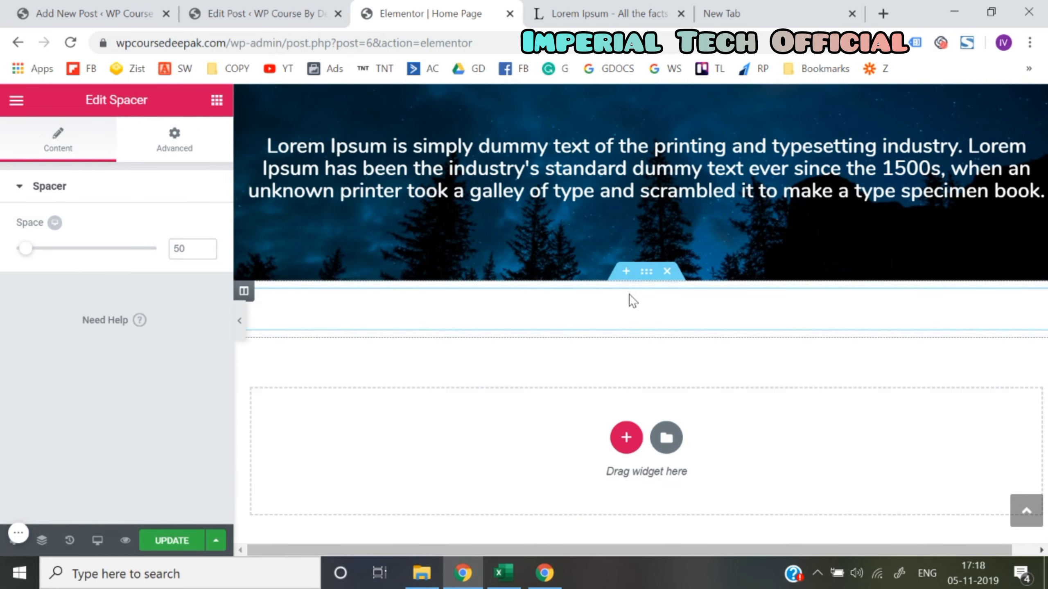
- Add another single-column section below the spacer with a centered heading reading "Our Latest Posts"
click(624, 453)
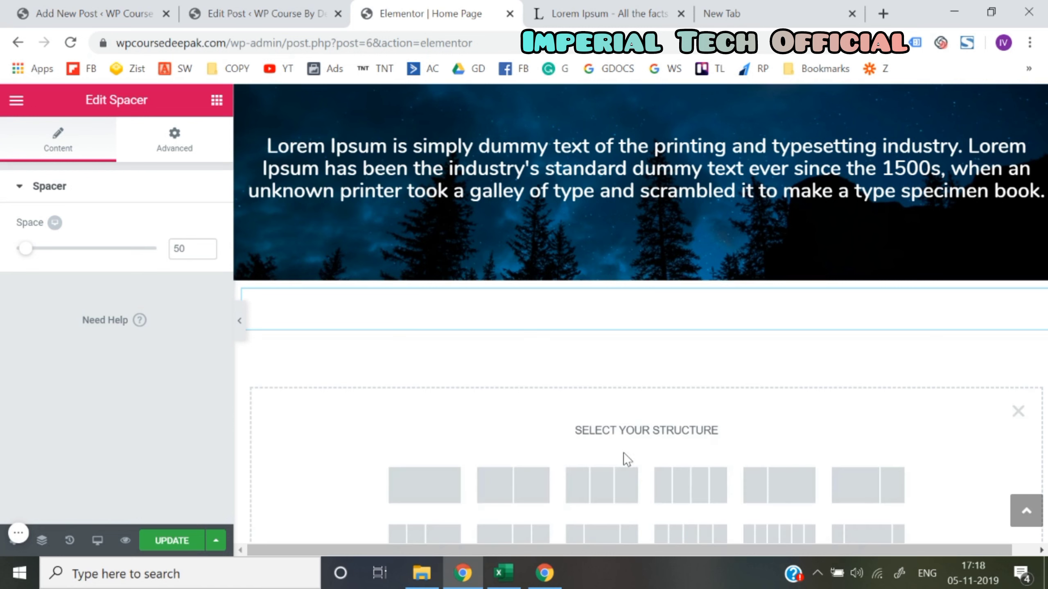
click(423, 490)
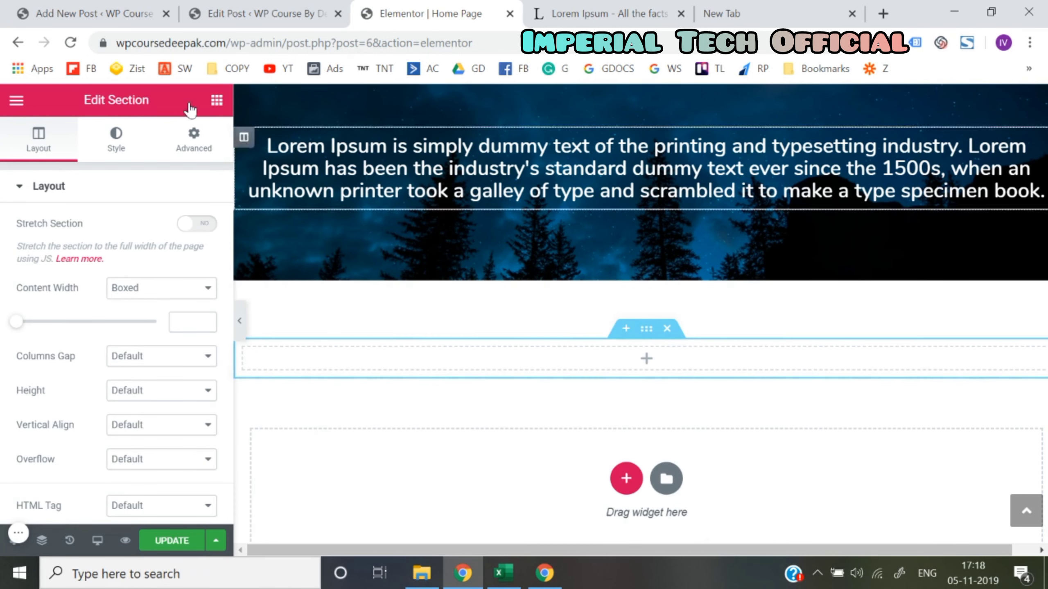
click(217, 100)
drag(173, 242, 615, 357)
triple_click(149, 261)
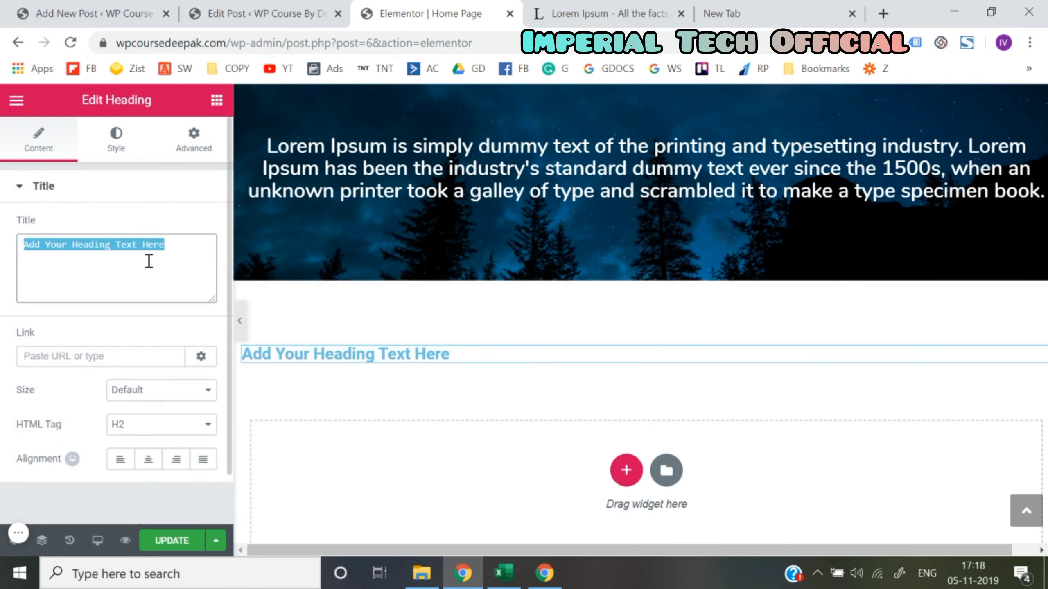
text(Our Latest Posts)
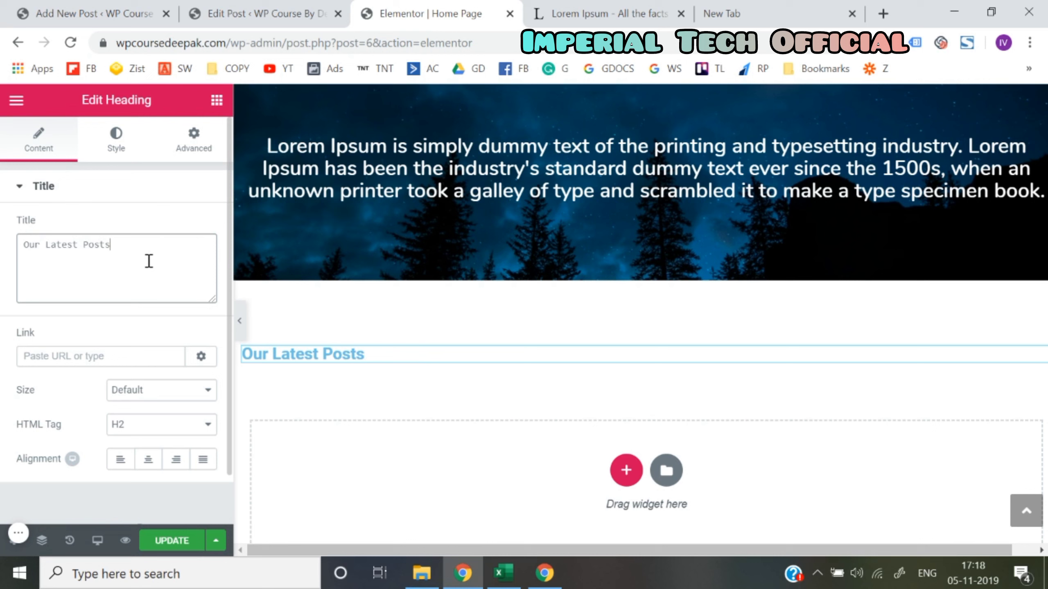
click(149, 461)
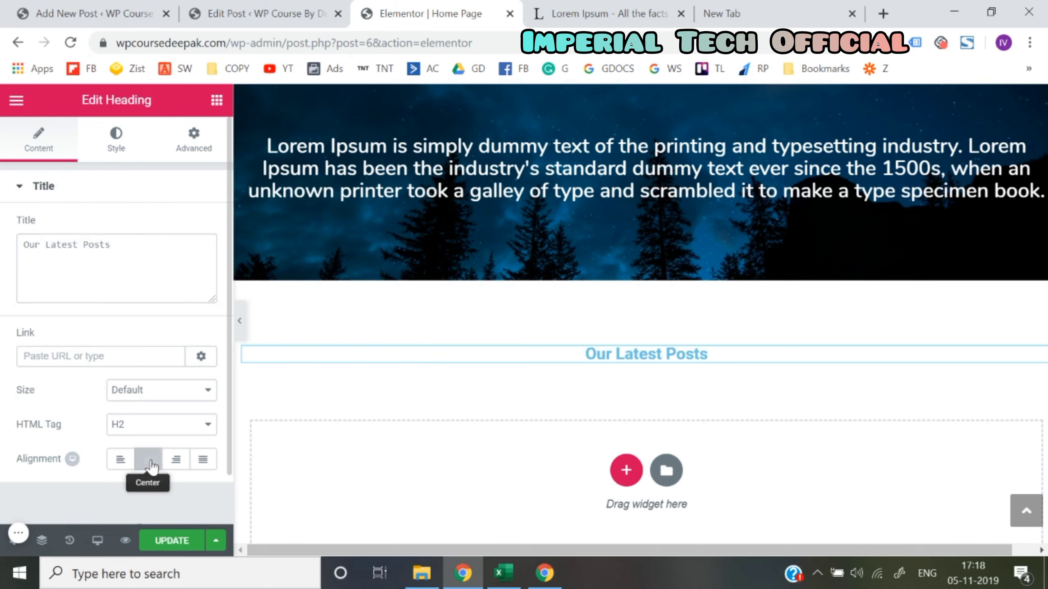
- Set the "Our Latest Posts" heading's font family to Nunito
click(116, 140)
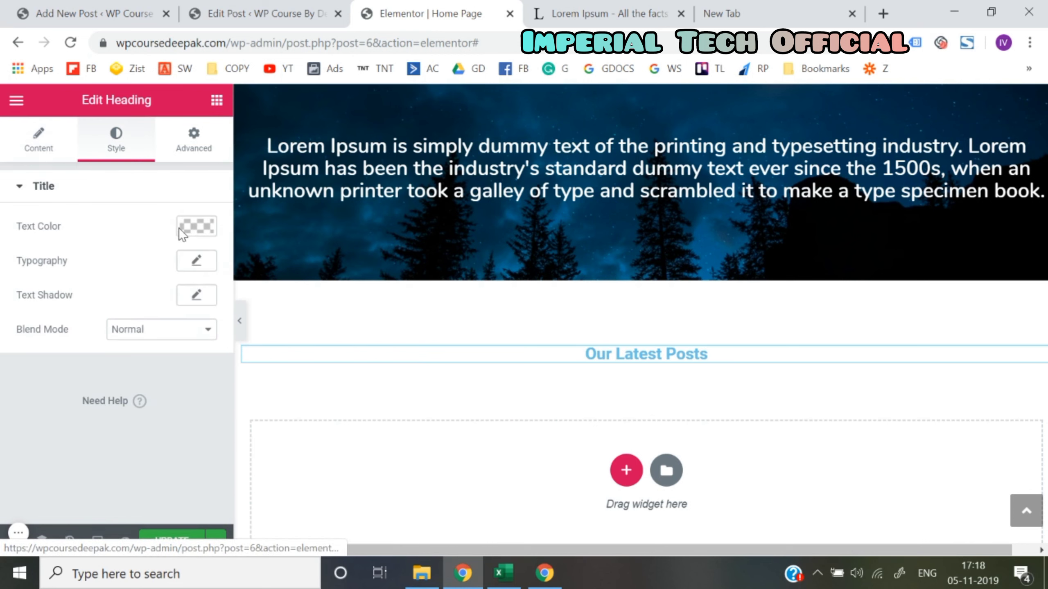
click(197, 264)
click(178, 311)
text(uni)
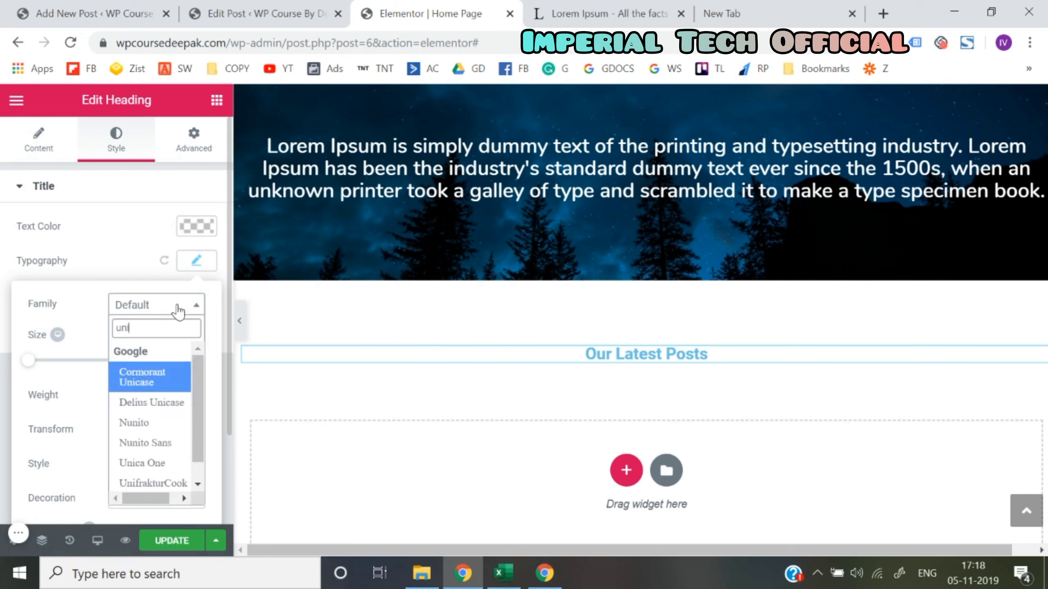
key(ctrl+a)
text(nunito)
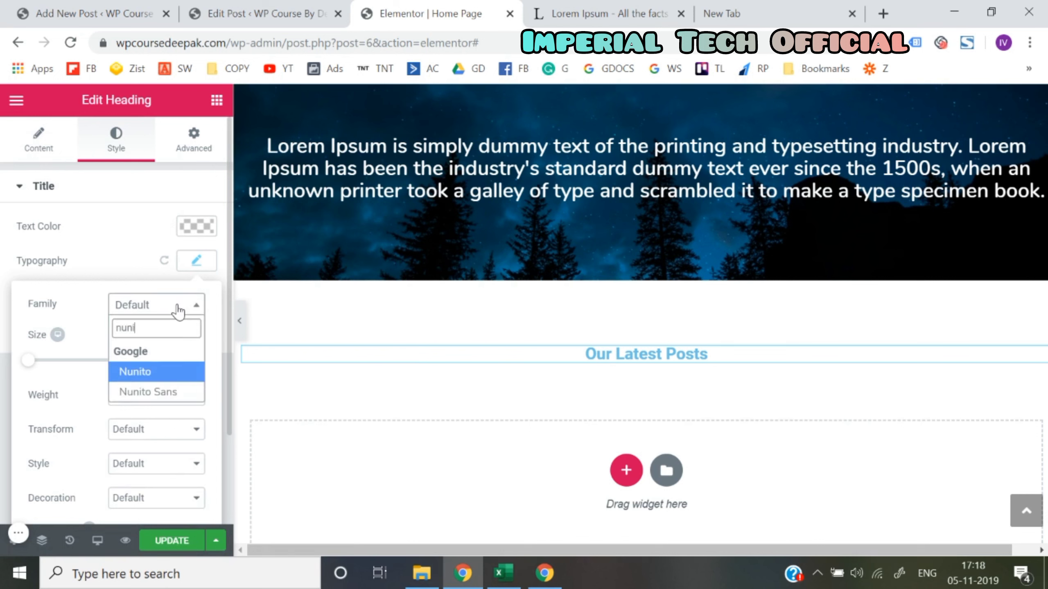
key(Return)
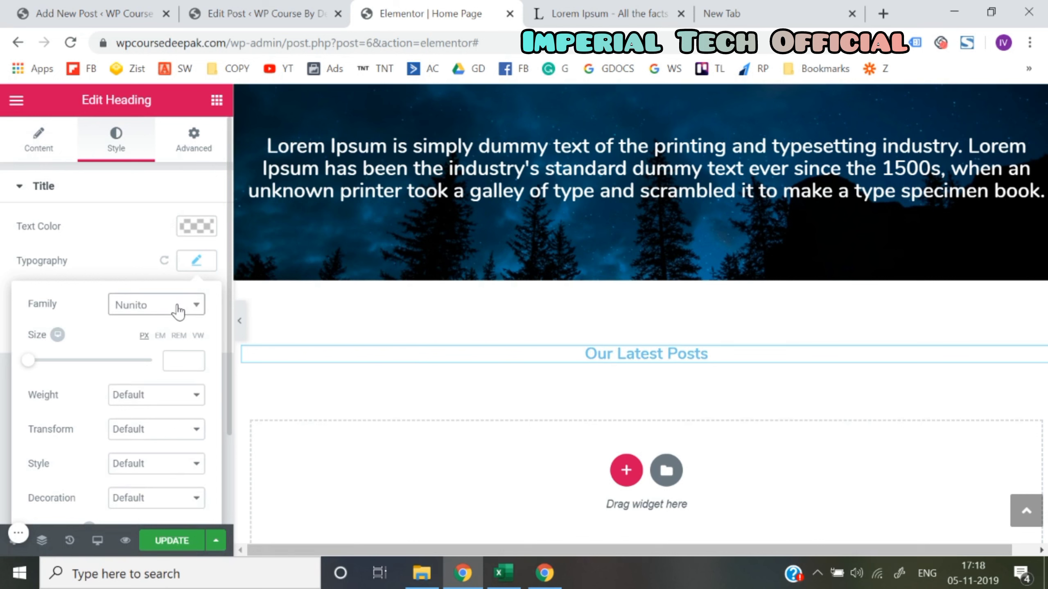
click(202, 264)
click(197, 197)
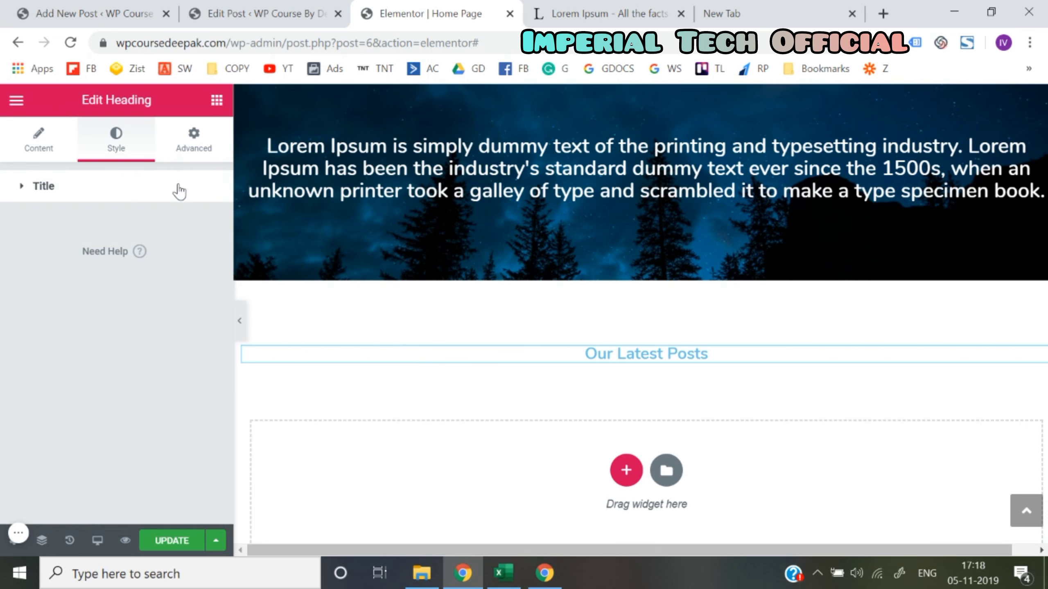
- Make the "Our Latest Posts" heading's text black and increase its font size to roughly double
click(180, 190)
click(196, 225)
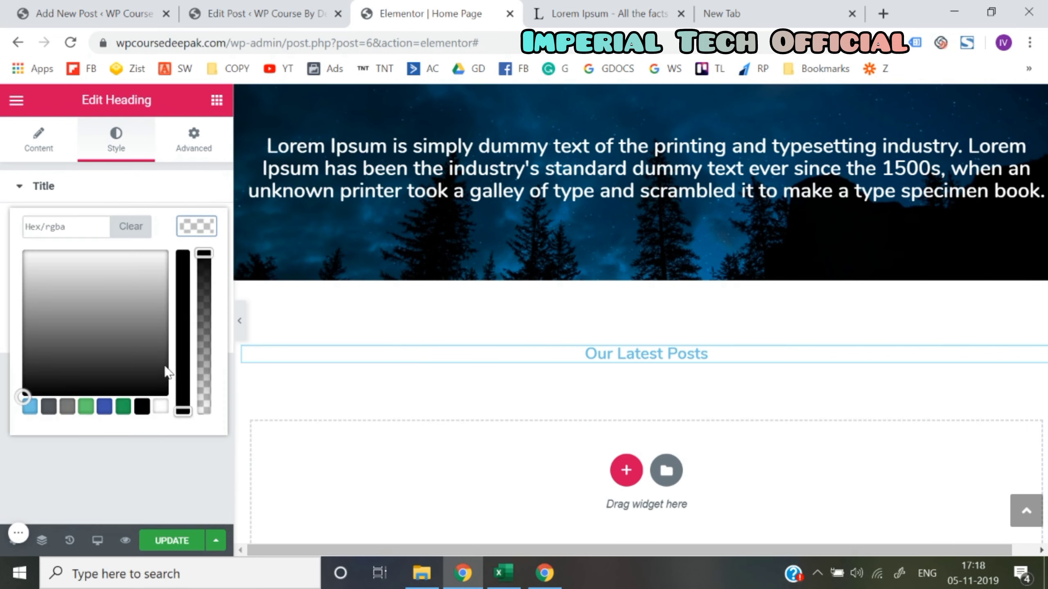
click(145, 410)
click(23, 437)
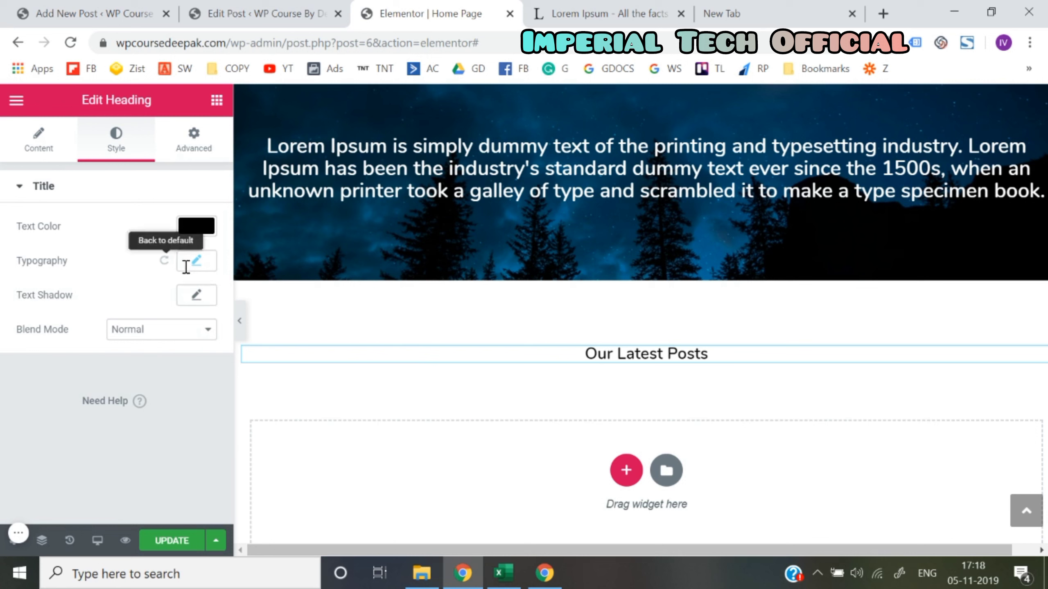
click(201, 266)
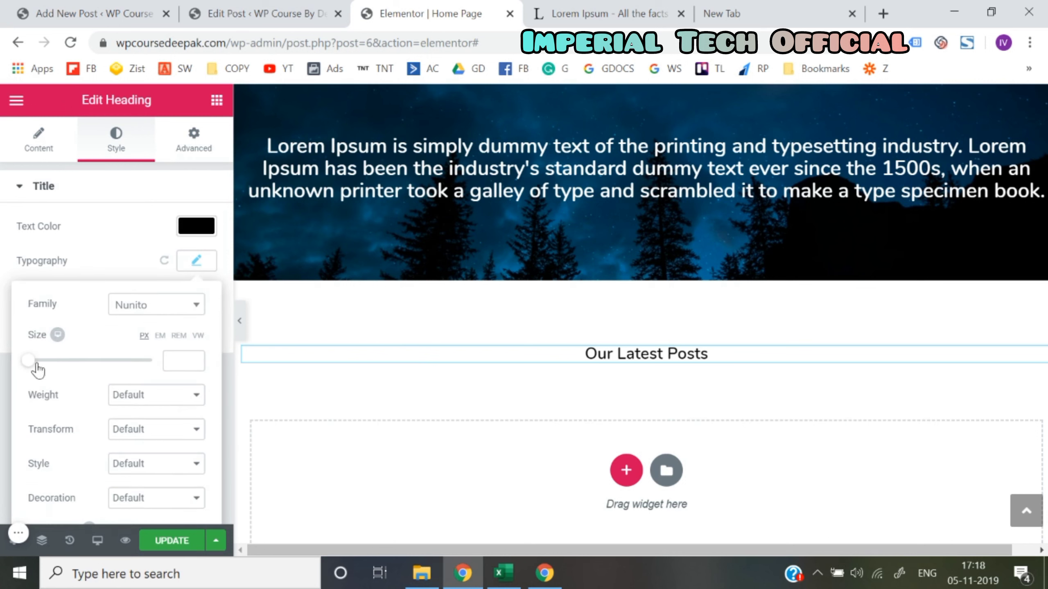
drag(36, 365, 58, 365)
click(3, 343)
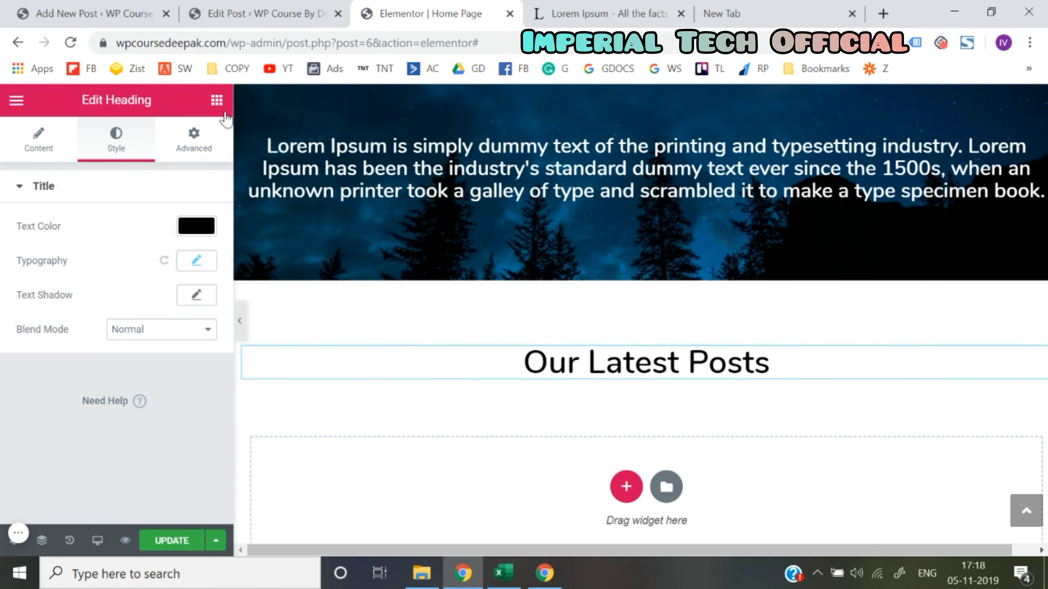
- Find the EA Post Grid widget among the Essential Addons and place it directly under the "Our Latest Posts" heading
click(216, 100)
scroll(168, 350, down, 15)
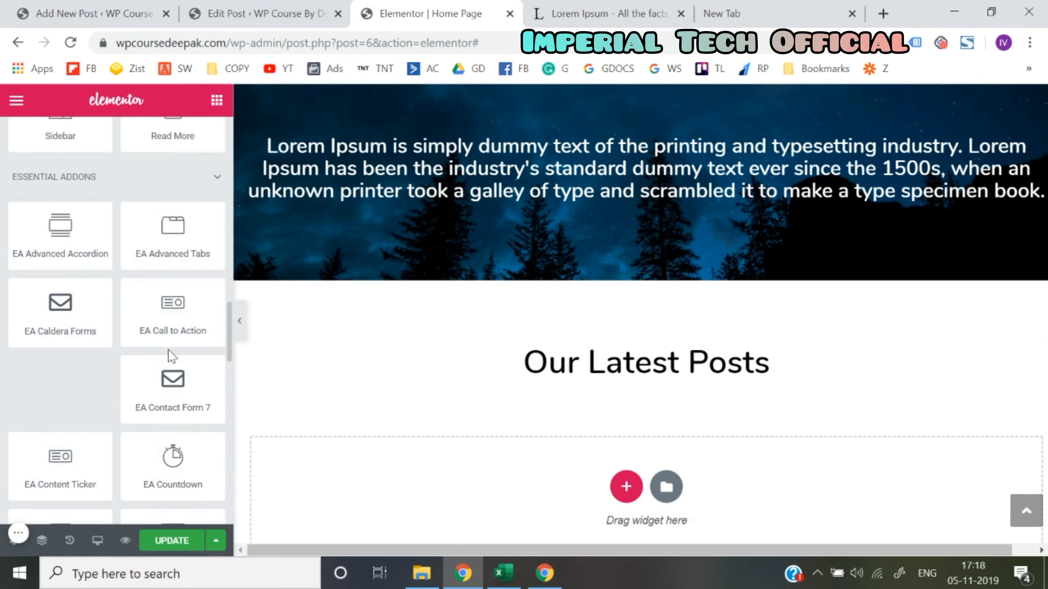
scroll(168, 349, down, 8)
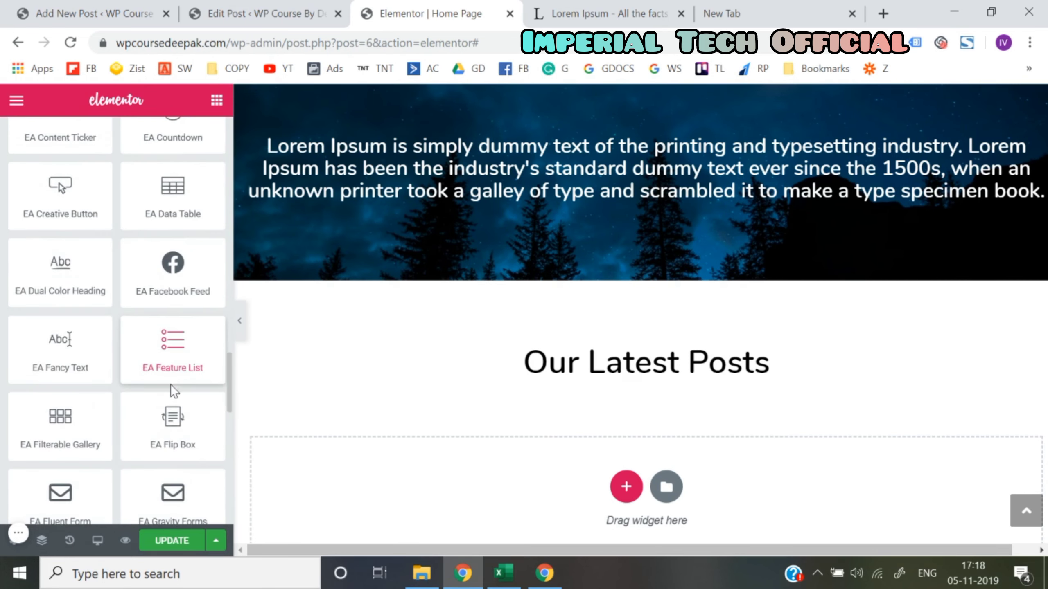
scroll(177, 378, down, 2)
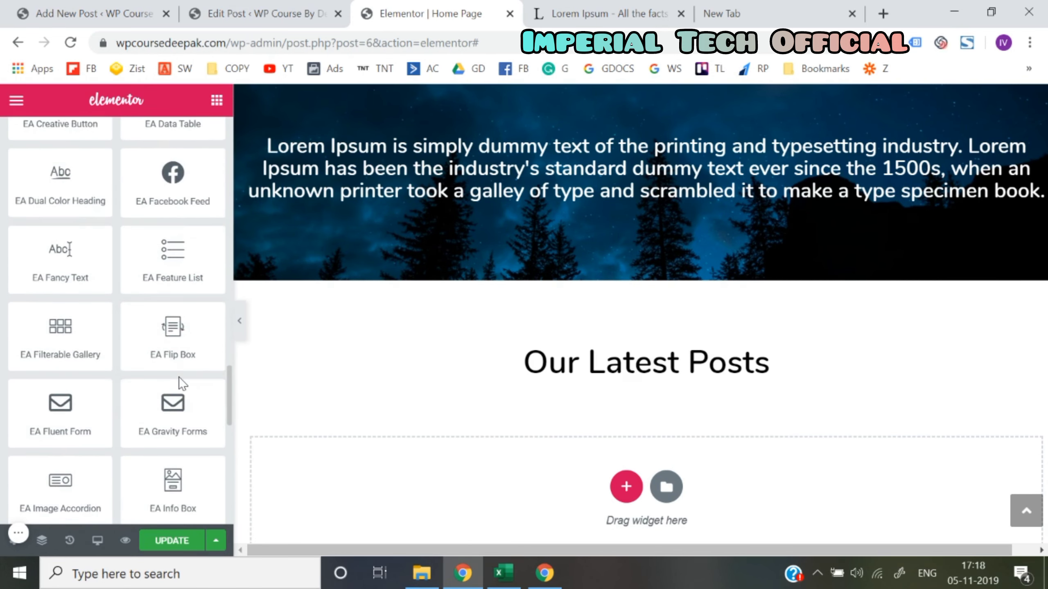
scroll(181, 383, down, 5)
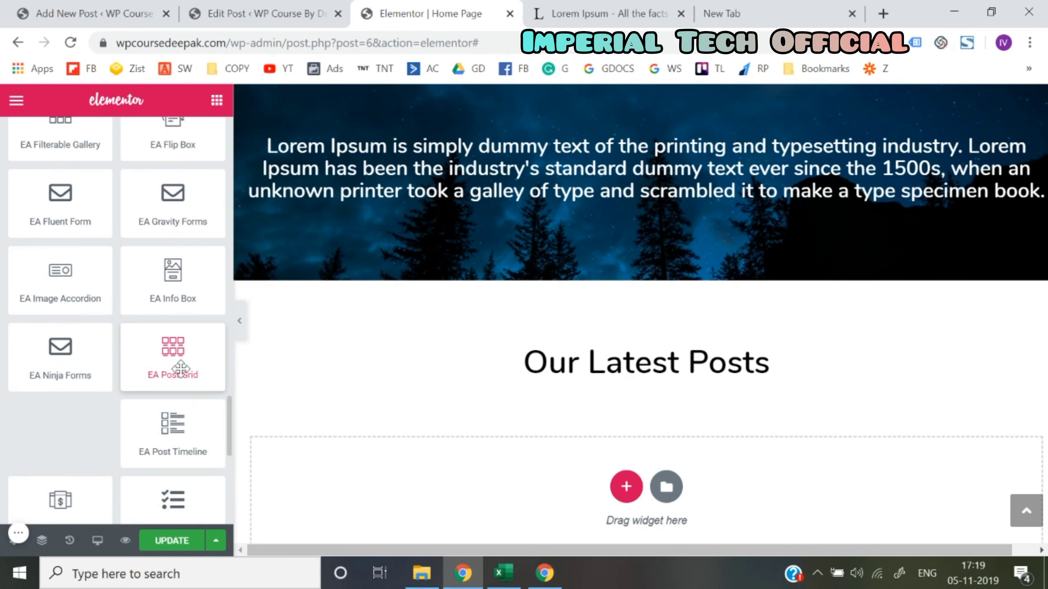
scroll(289, 367, down, 1)
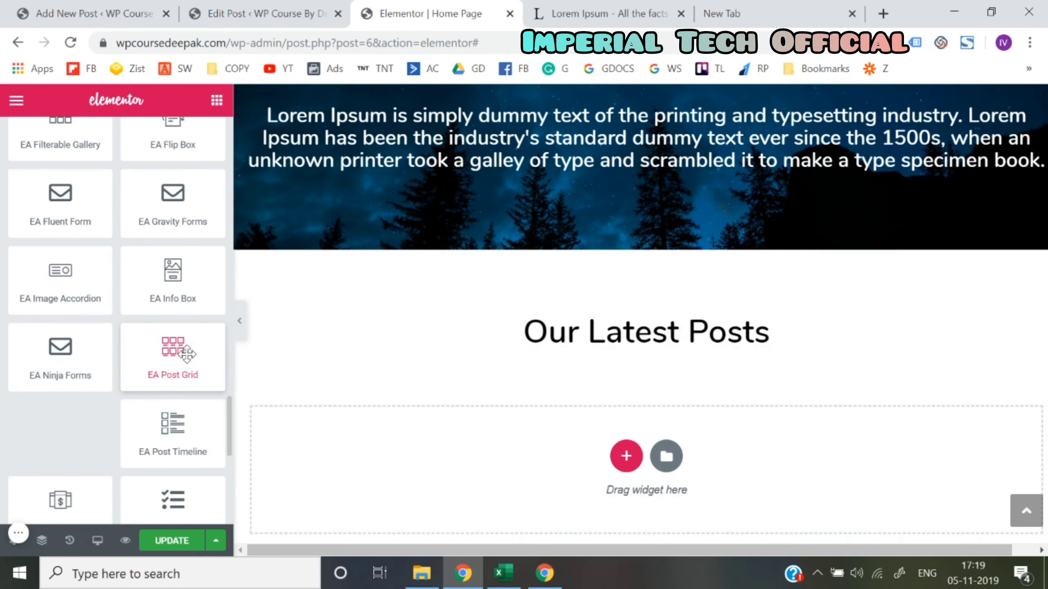
drag(186, 354, 639, 341)
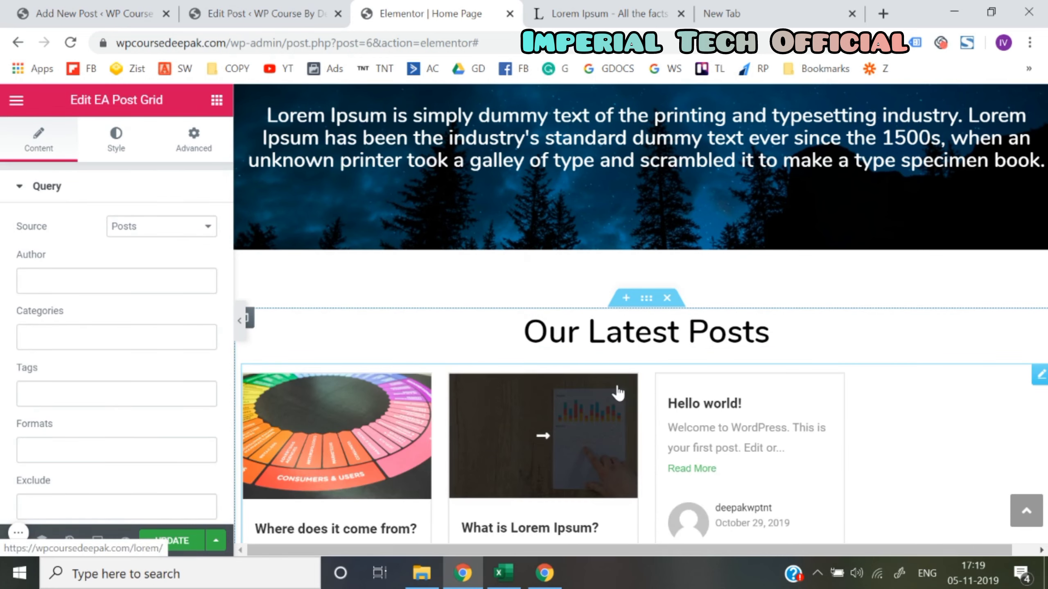
- Preview the post grid at full page width and look over its post cards
scroll(619, 388, down, 3)
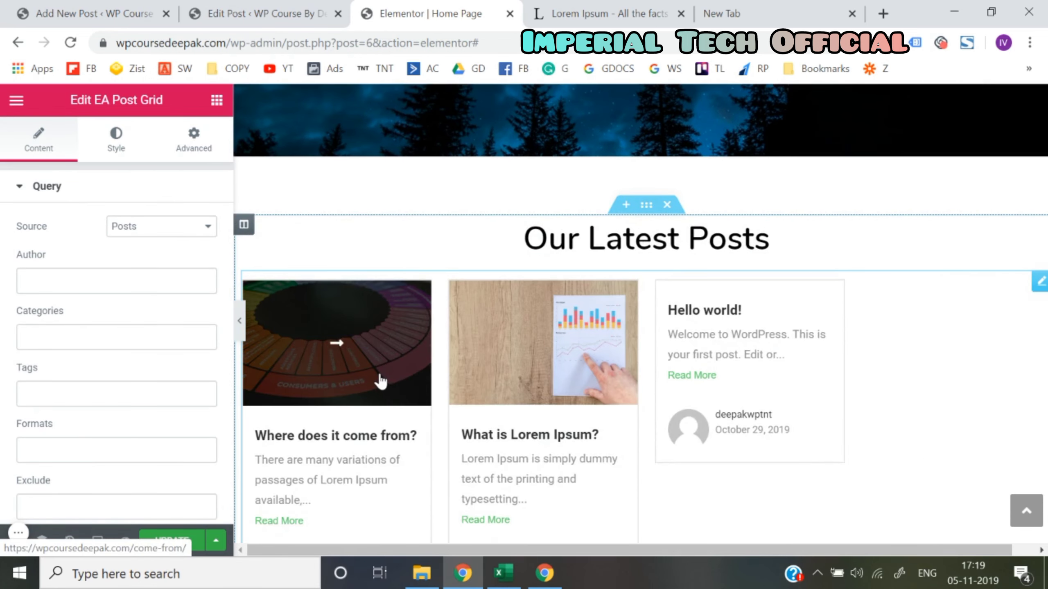
scroll(379, 381, down, 1)
click(240, 320)
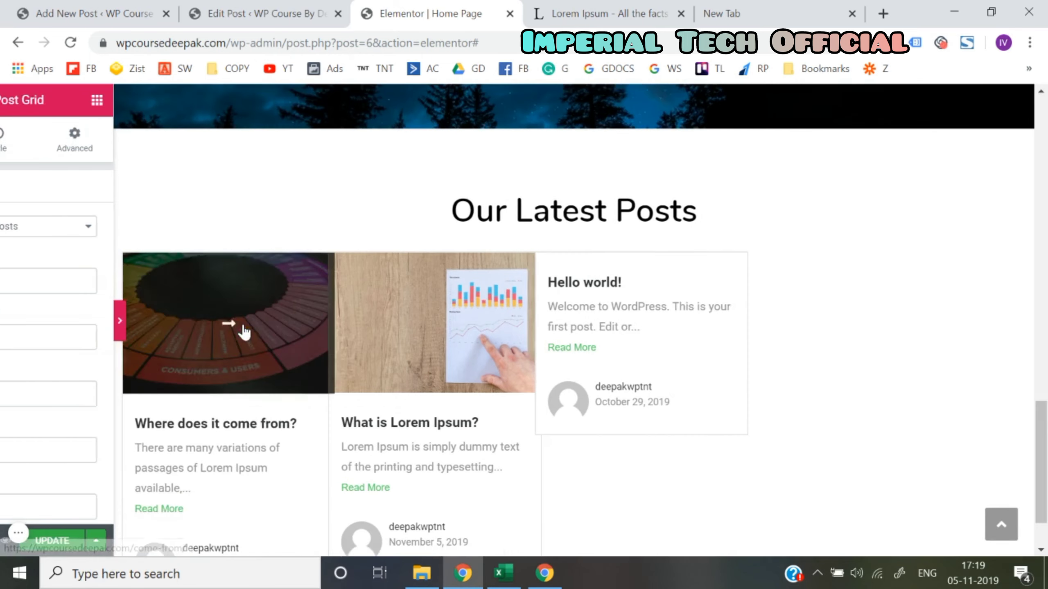
scroll(319, 336, down, 2)
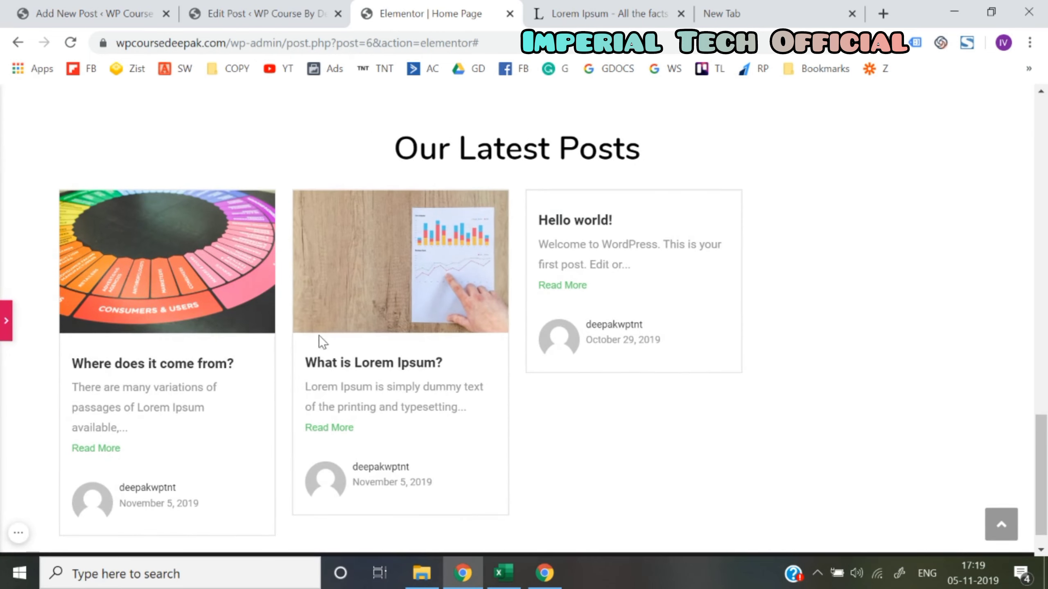
- Return to the post grid's query settings and set Posts Per Page to 2
click(4, 321)
scroll(99, 307, down, 3)
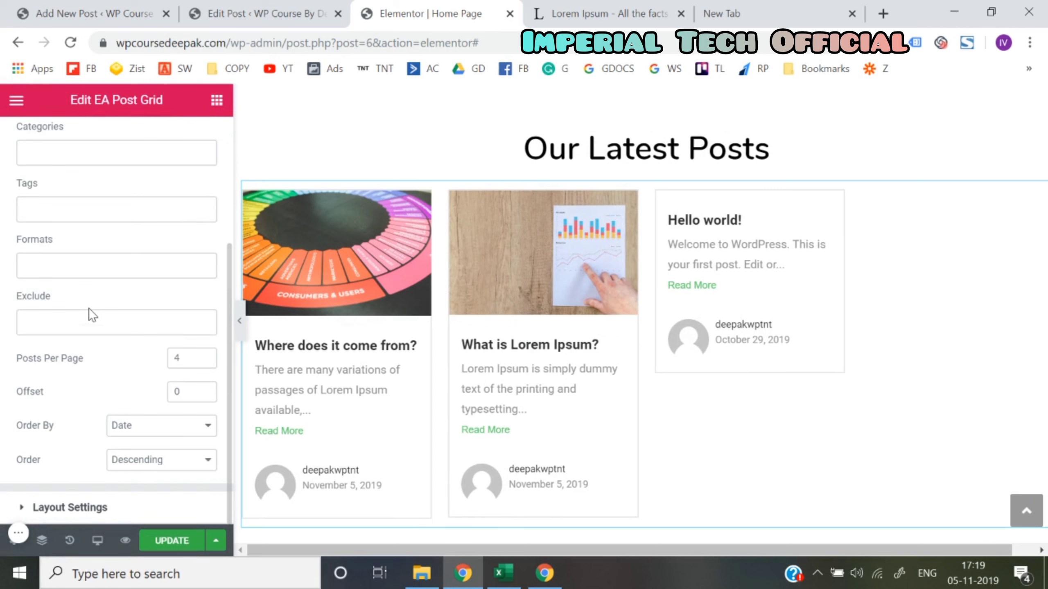
click(203, 361)
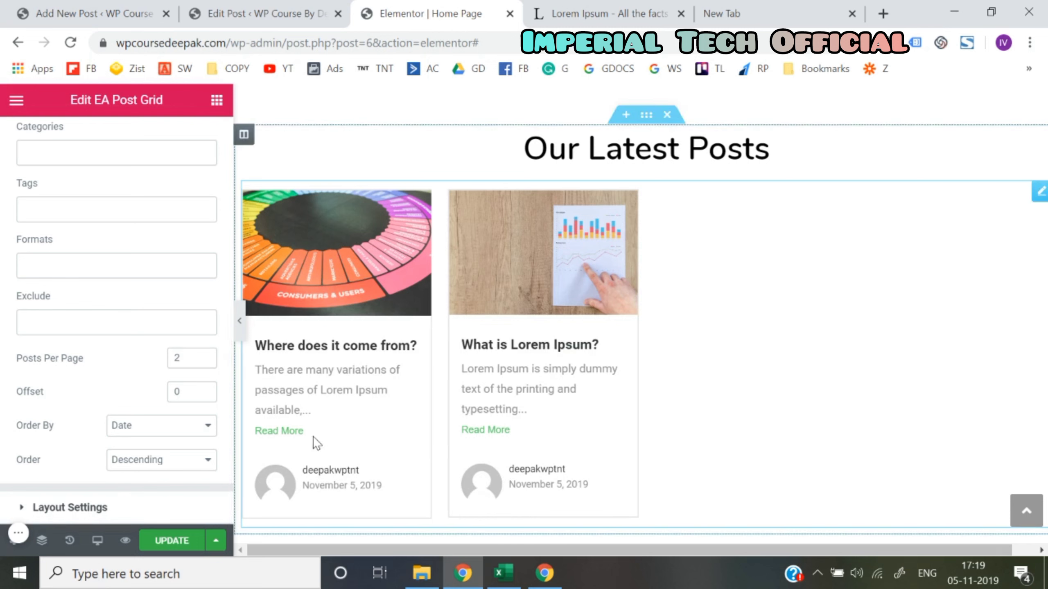
- In the post grid's layout settings, hide the post meta and set Number of Columns to Two Columns
scroll(57, 371, up, 3)
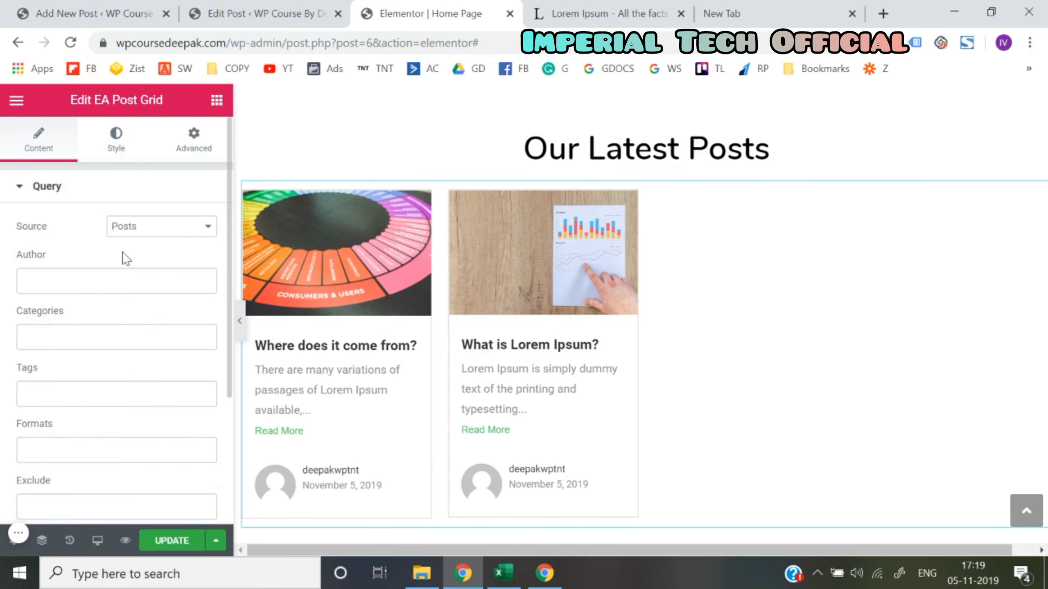
scroll(71, 326, down, 4)
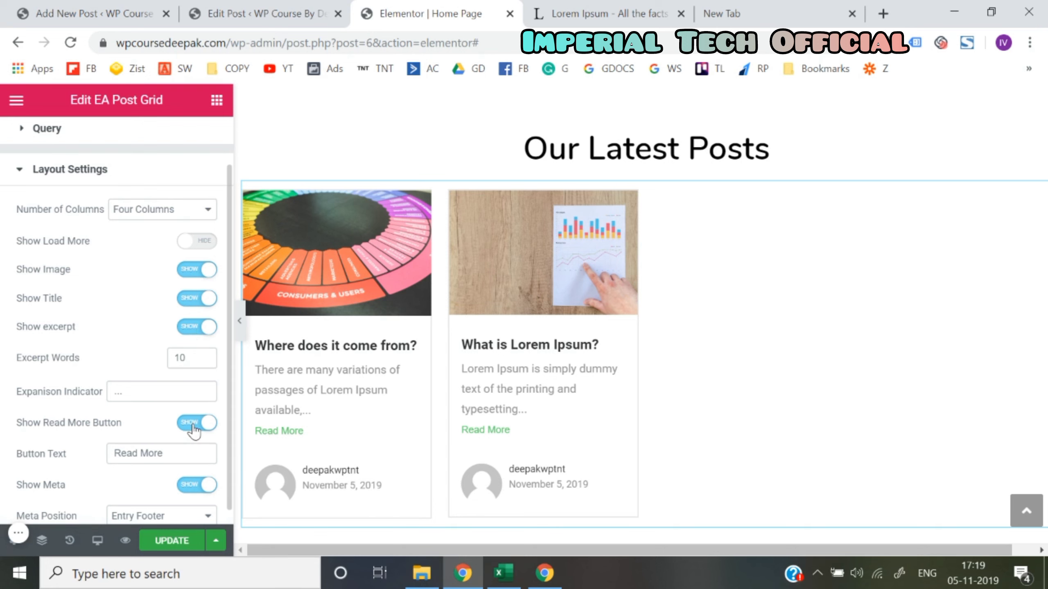
scroll(194, 430, down, 1)
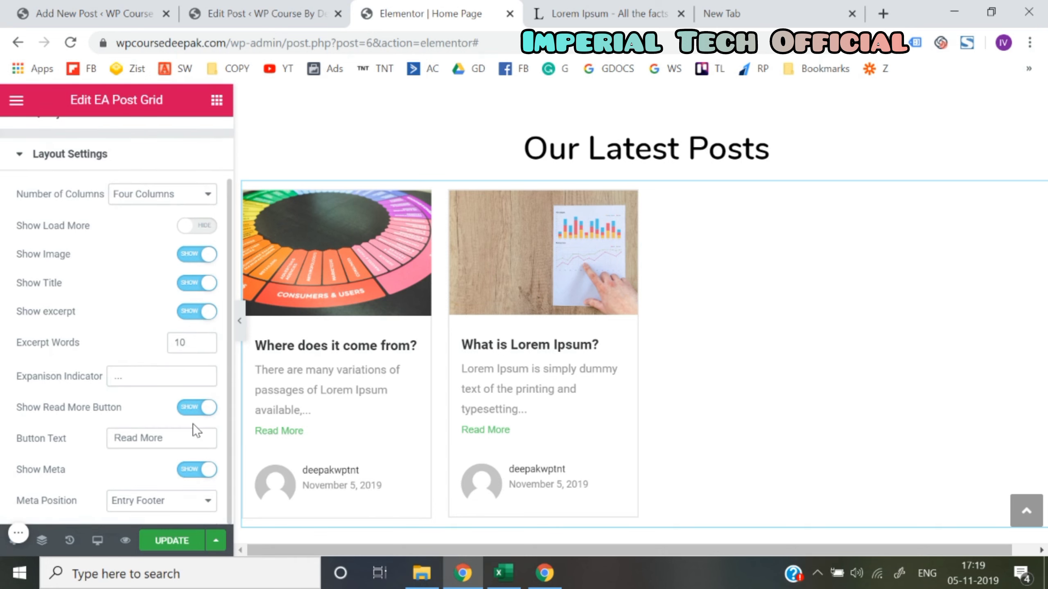
click(196, 475)
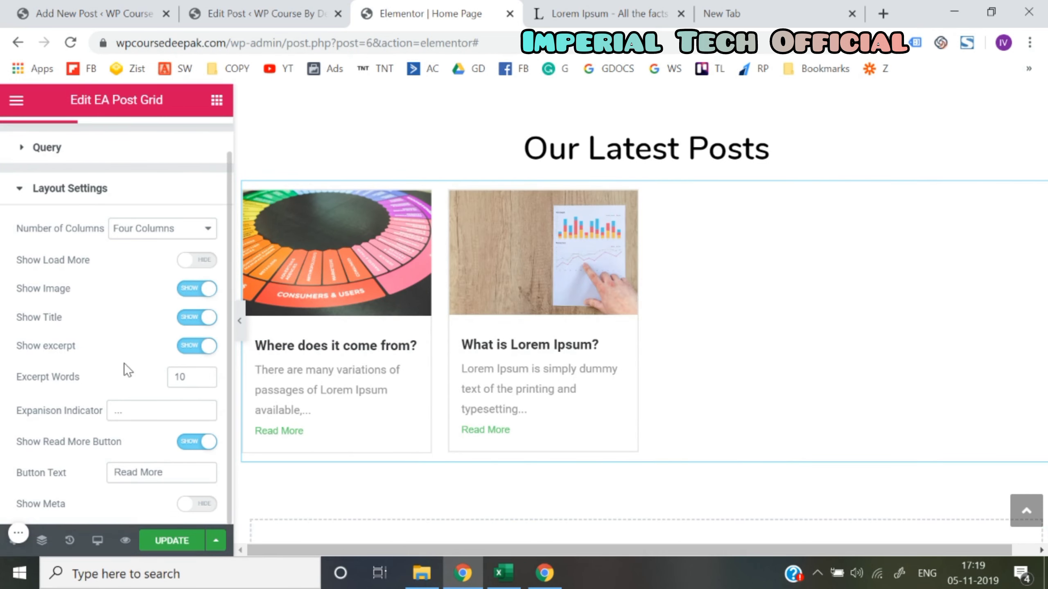
click(130, 233)
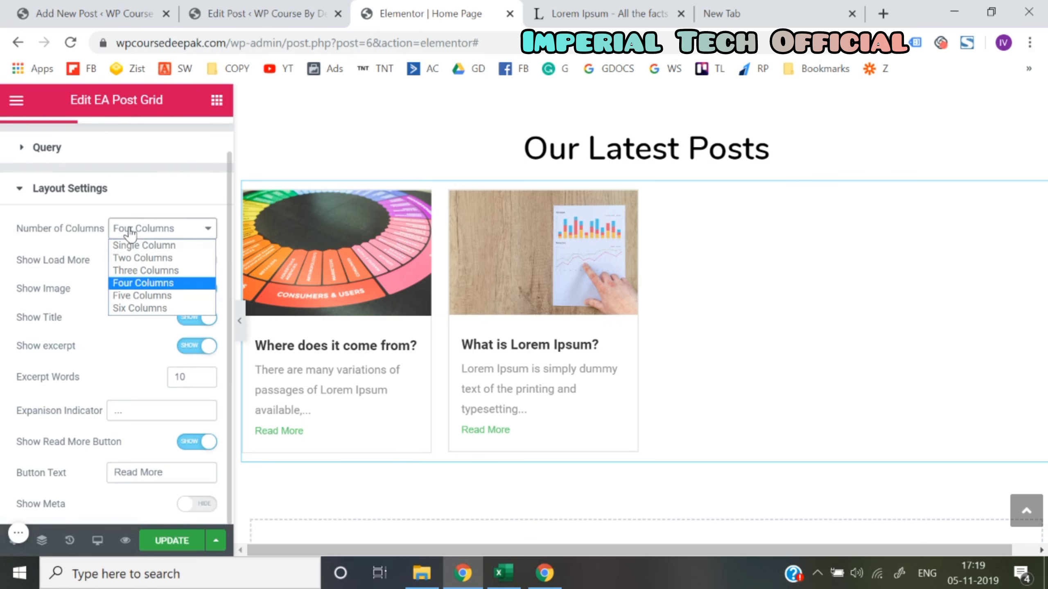
click(147, 257)
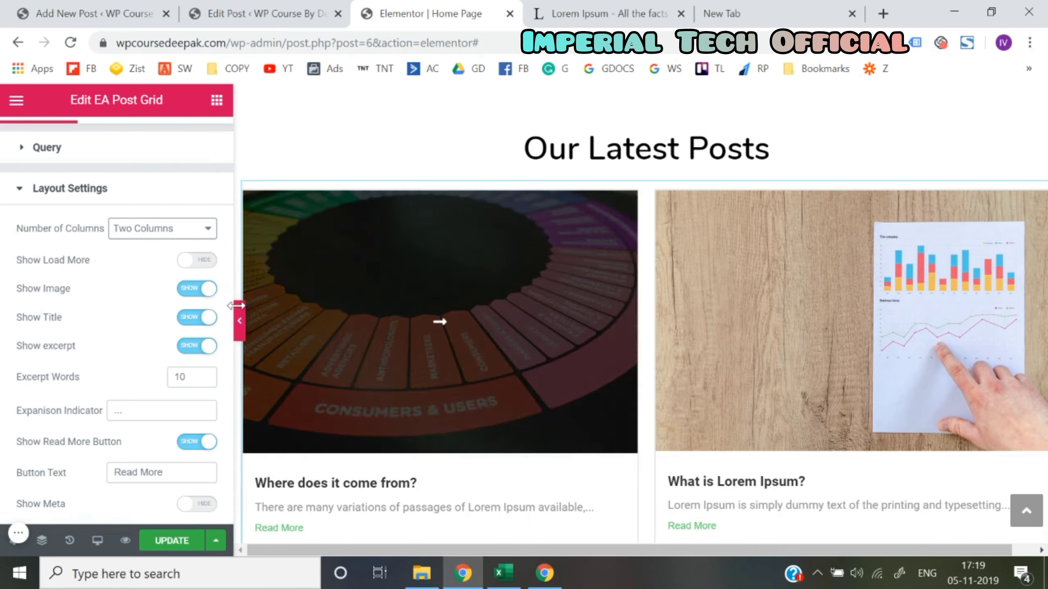
- Preview the two-column post grid at full page width and return to its widget settings
click(244, 327)
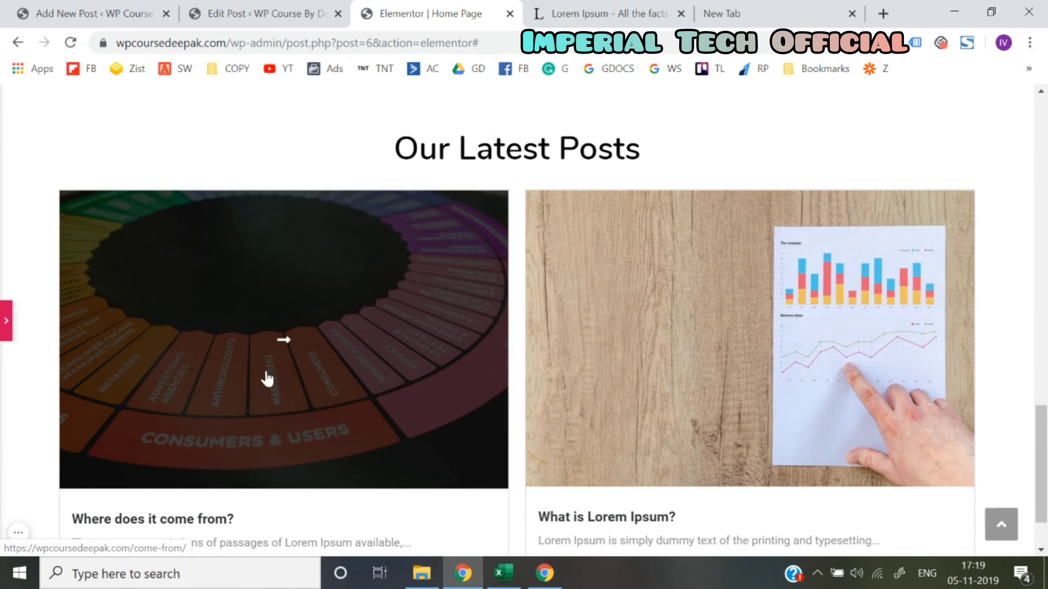
scroll(674, 262, down, 2)
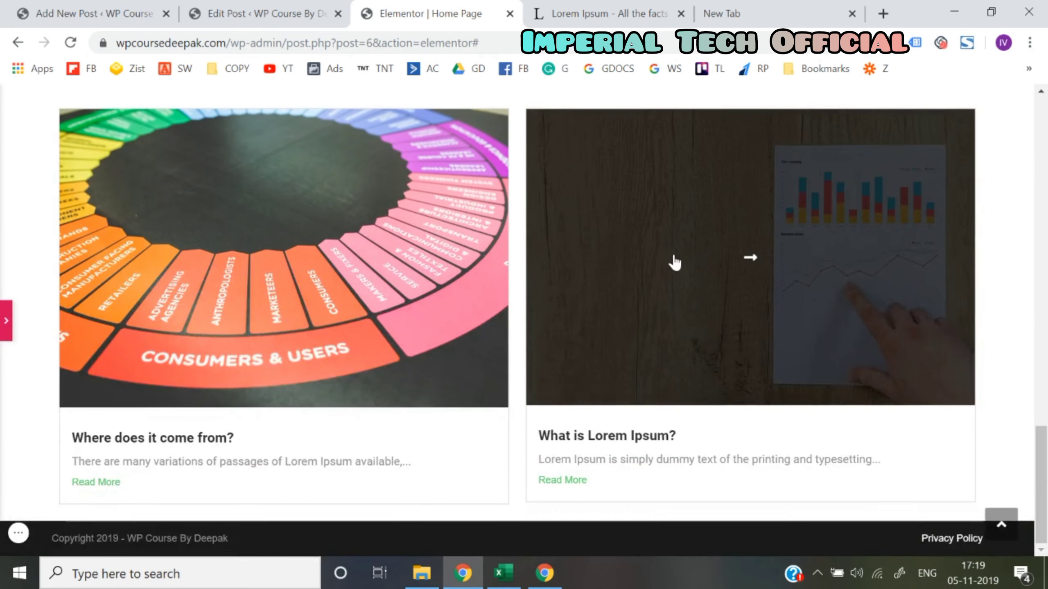
scroll(640, 347, up, 6)
scroll(639, 346, down, 5)
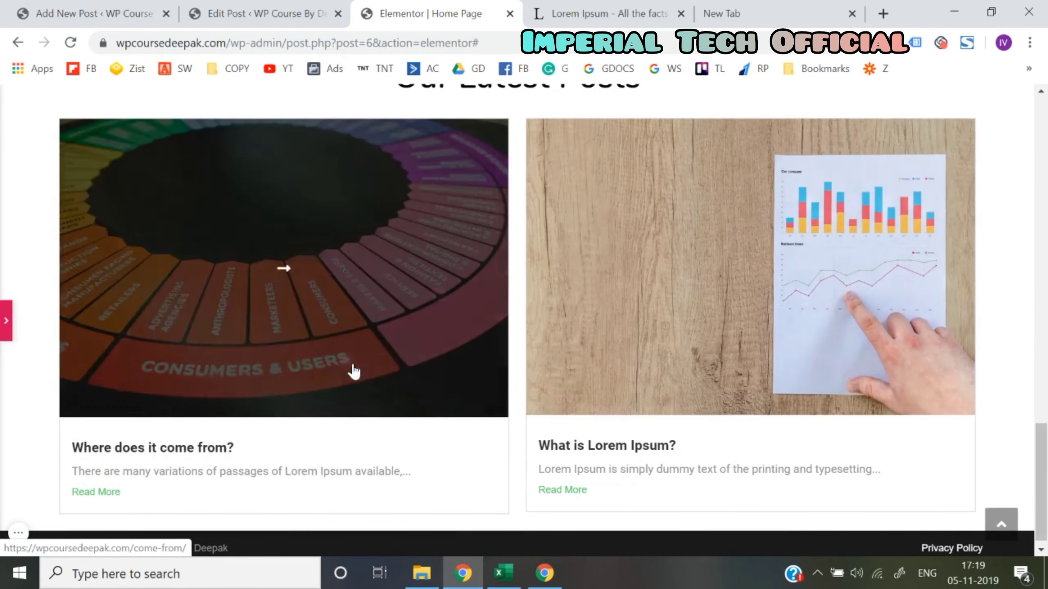
click(6, 321)
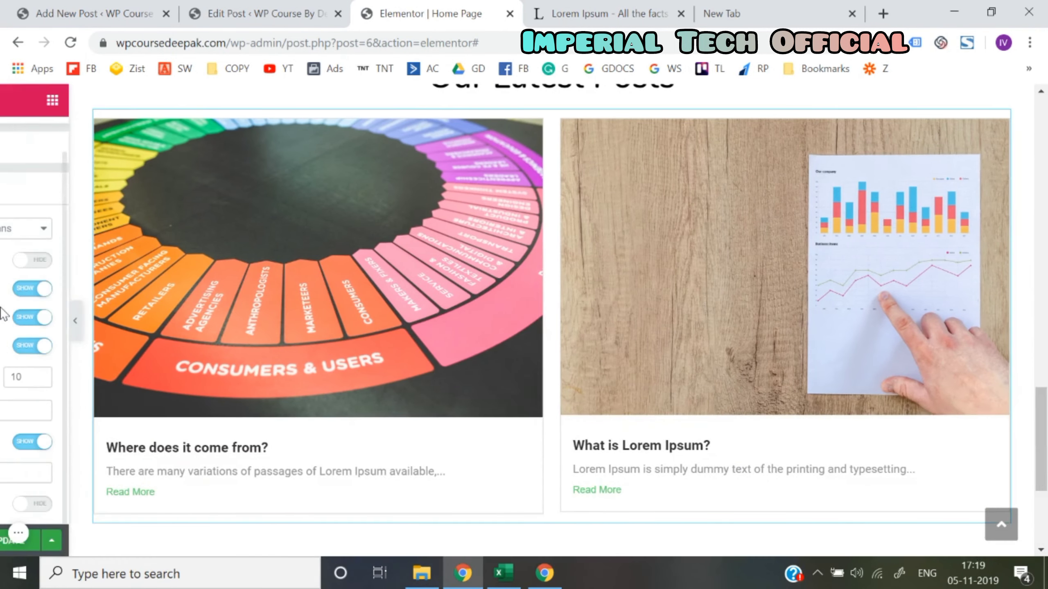
scroll(91, 170, up, 1)
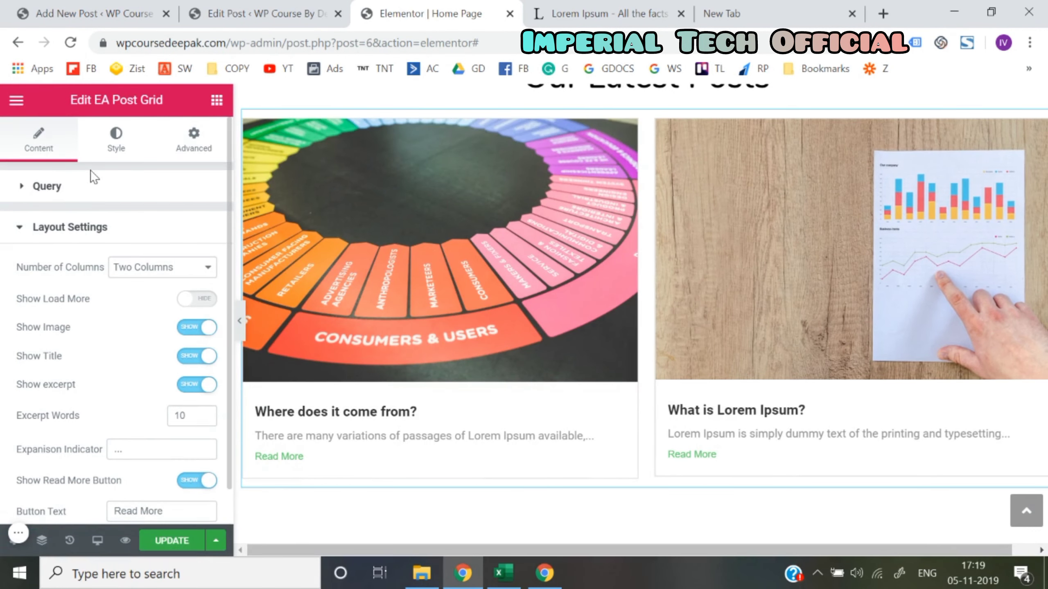
- Leave the post grid's settings and review the whole home page at full width, from header to footer
click(216, 101)
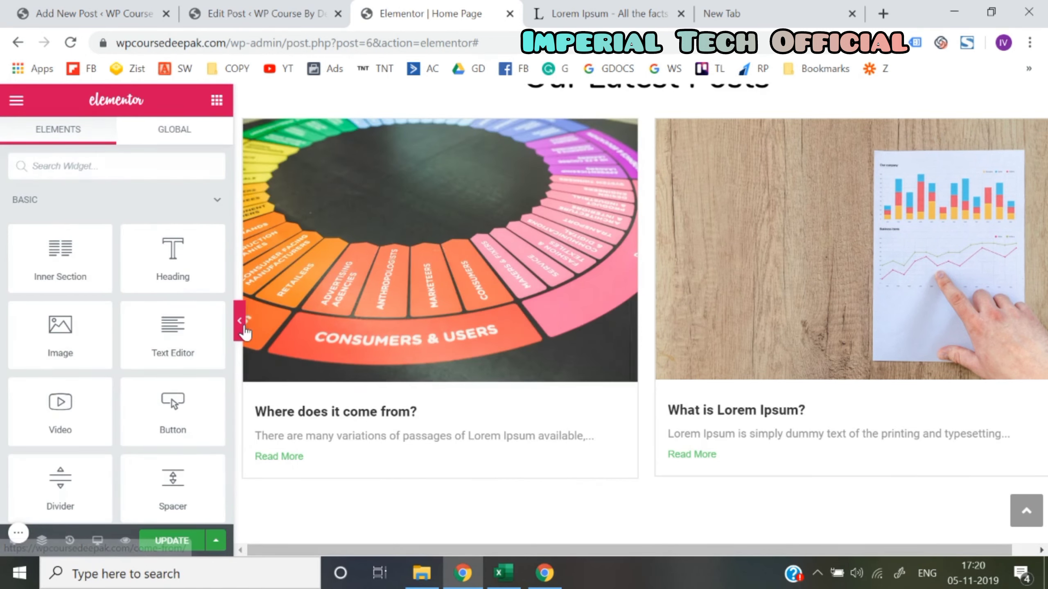
click(242, 326)
scroll(380, 342, up, 5)
scroll(380, 338, down, 5)
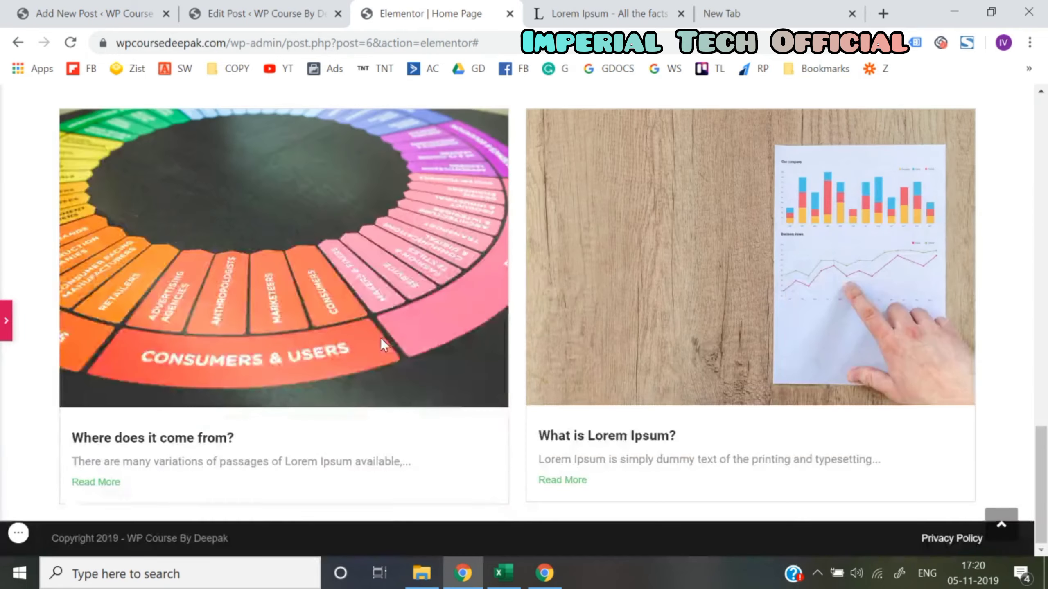
scroll(6, 402, up, 5)
scroll(384, 269, up, 10)
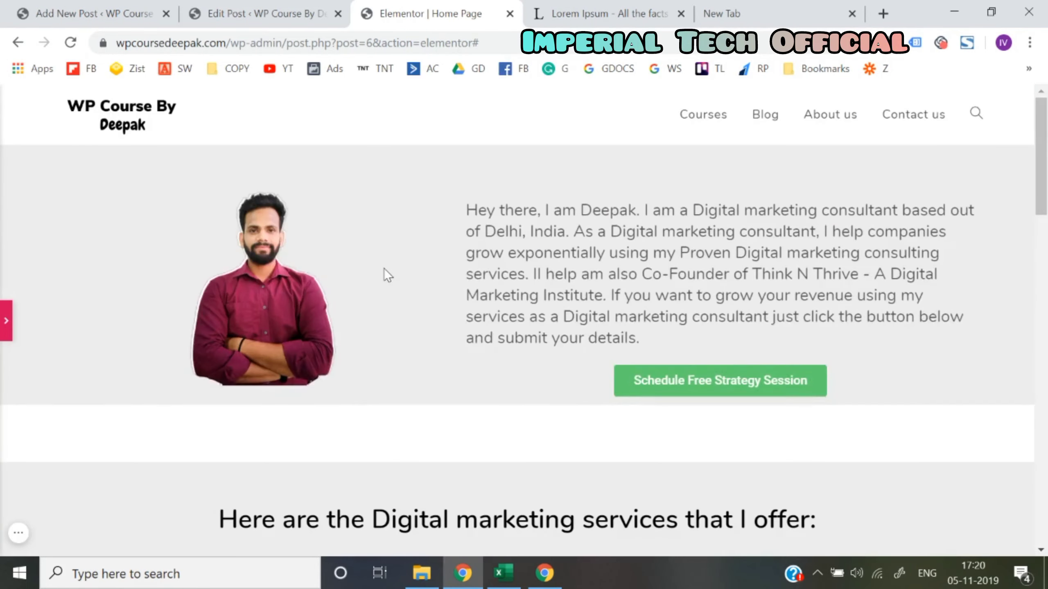
scroll(384, 269, down, 15)
scroll(384, 270, up, 5)
scroll(383, 269, up, 10)
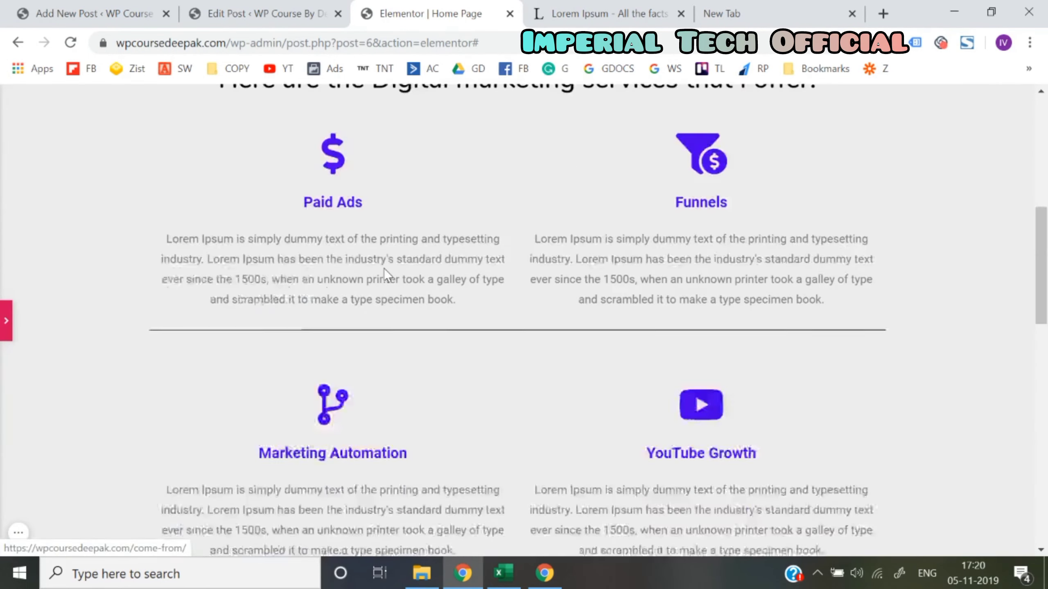
scroll(383, 265, down, 15)
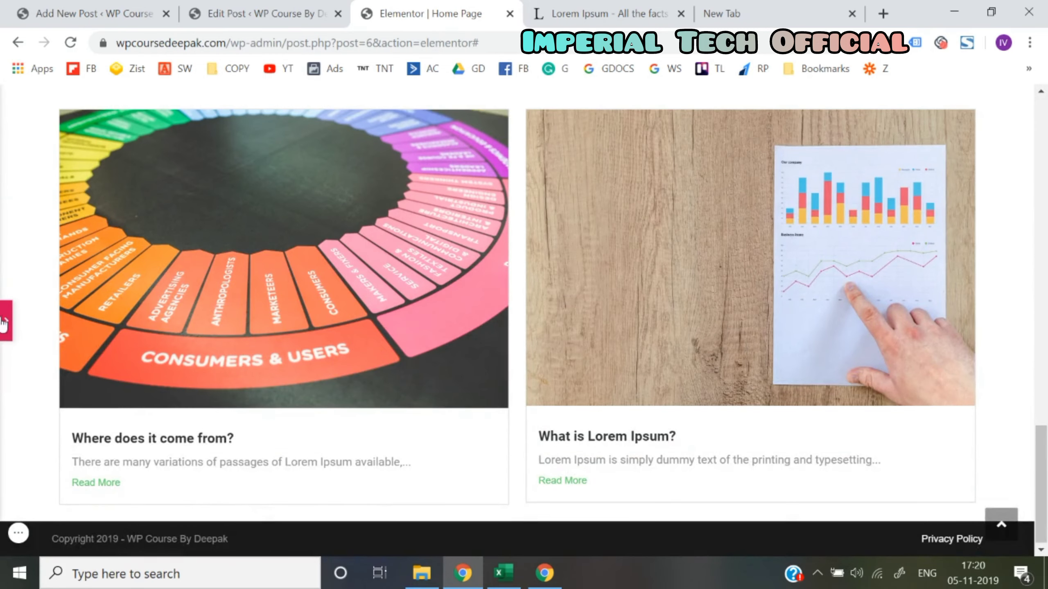
- Update the home page and exit the Elementor editor to the WordPress dashboard
click(7, 322)
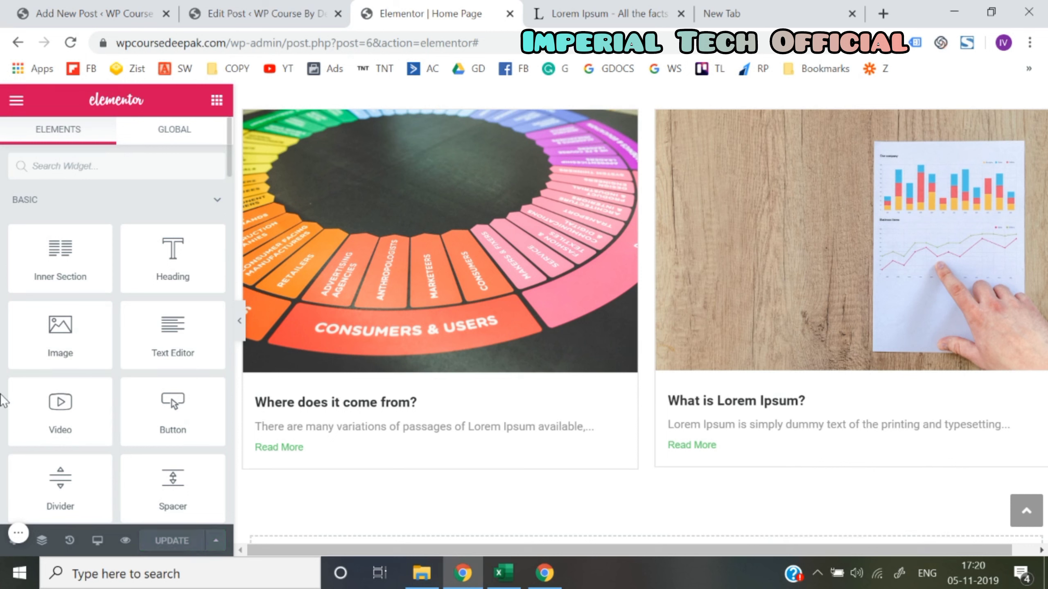
click(16, 101)
scroll(128, 491, down, 2)
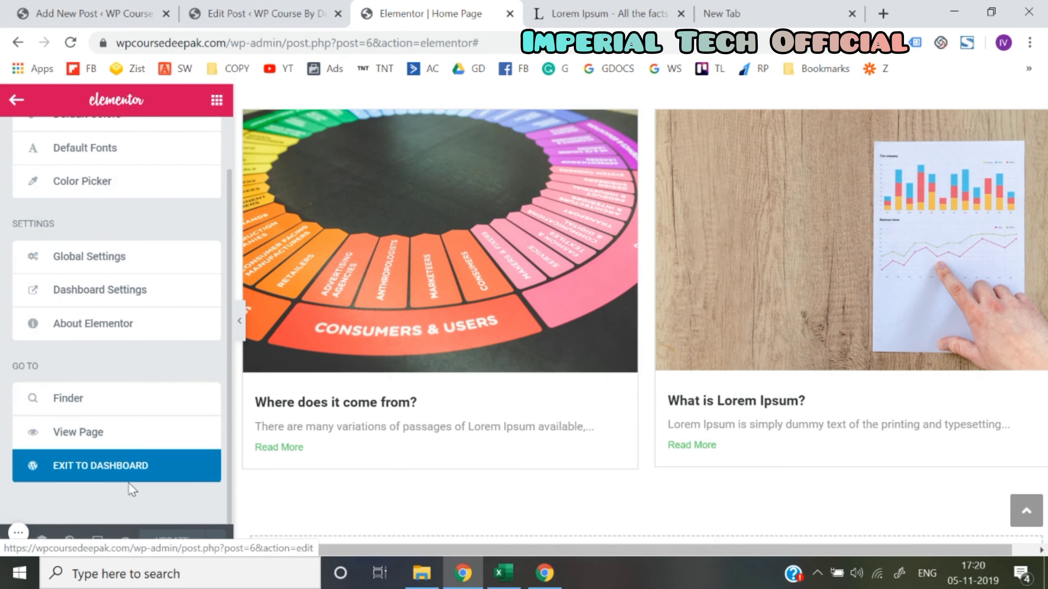
click(106, 471)
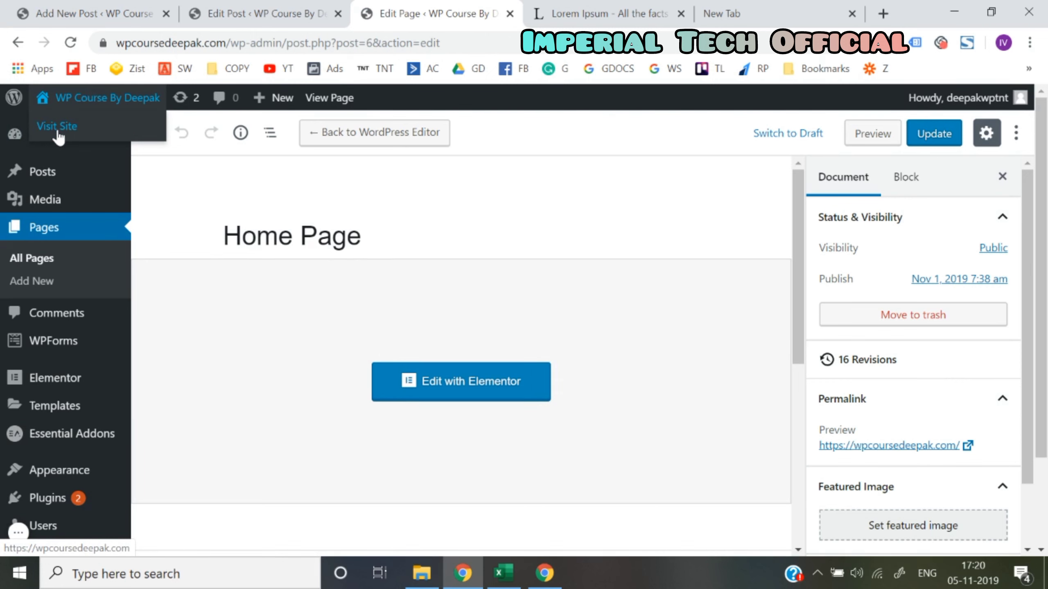
- Visit the live site, examine the "Our Latest Posts" section on the home page and reload the page
click(58, 127)
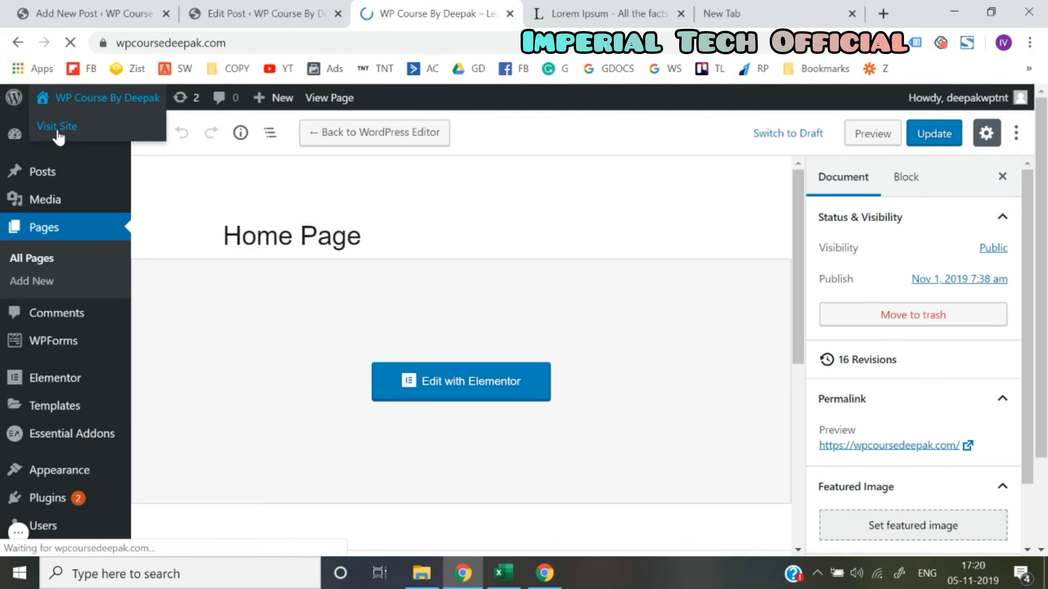
scroll(484, 317, down, 10)
scroll(483, 318, down, 15)
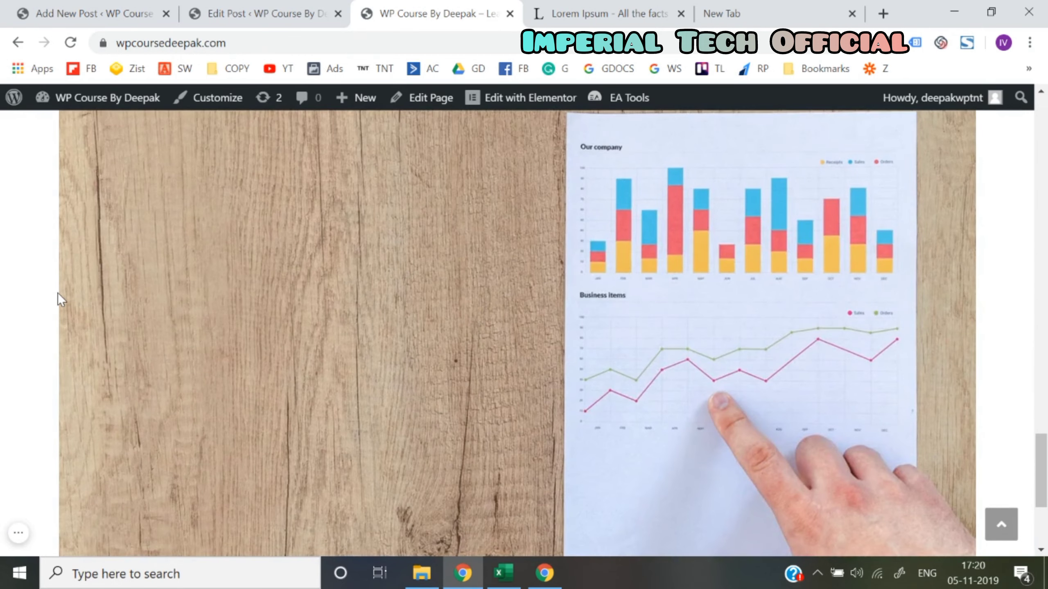
scroll(57, 293, up, 10)
scroll(57, 293, up, 6)
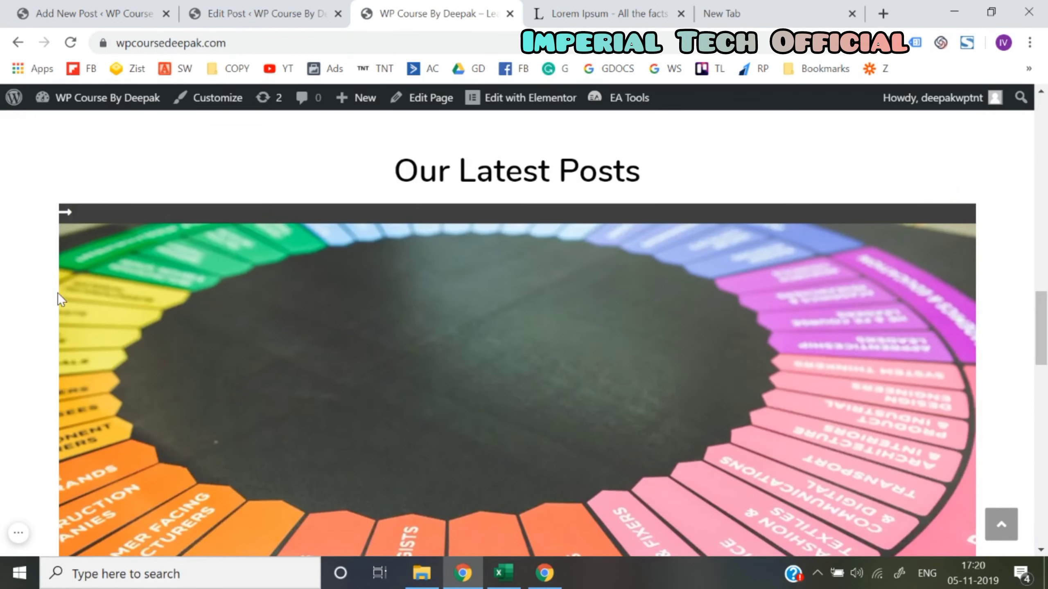
scroll(187, 355, down, 5)
scroll(3, 330, down, 5)
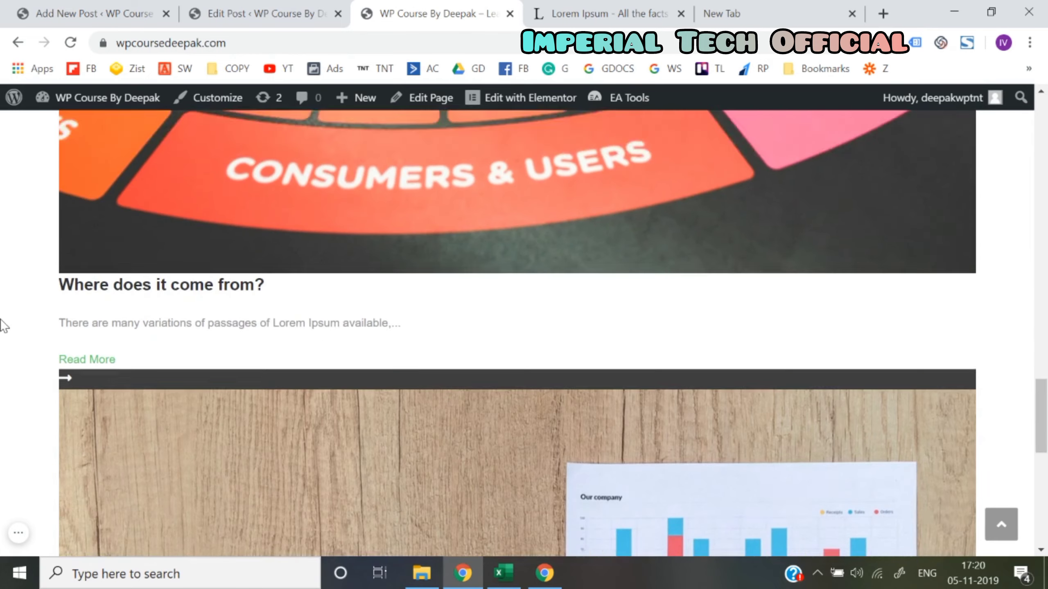
key(F5)
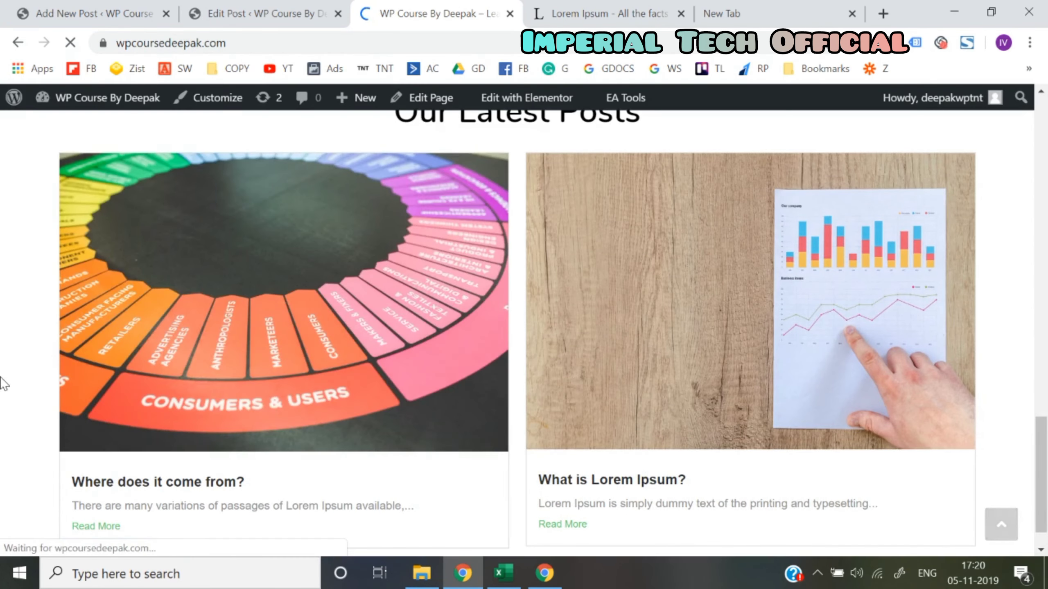
- Open the "Where does it come from?" post from its home page card, look through it and return to the home page
click(208, 410)
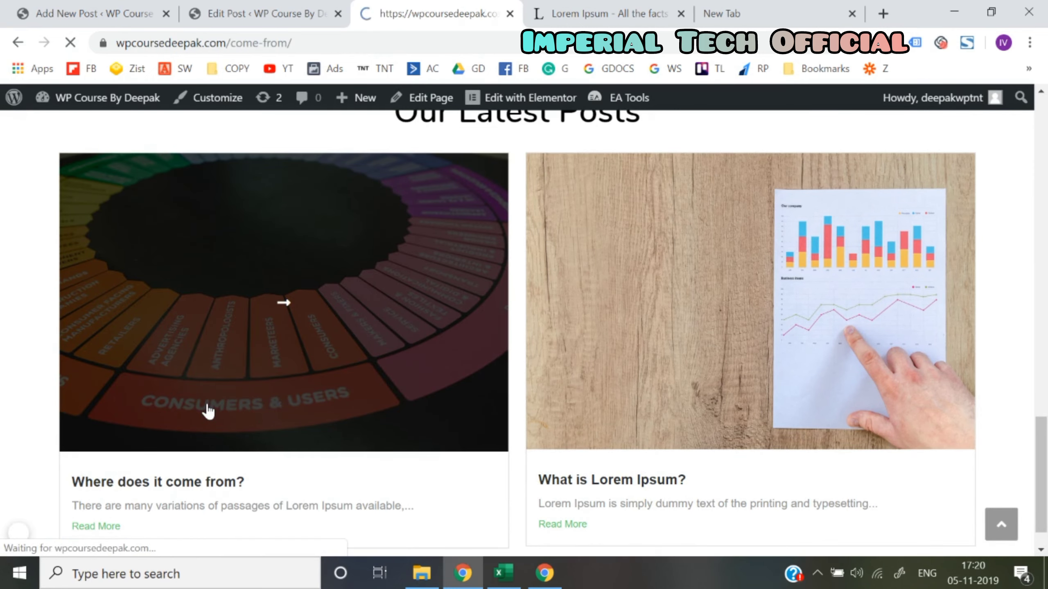
scroll(208, 411, down, 10)
scroll(208, 411, down, 5)
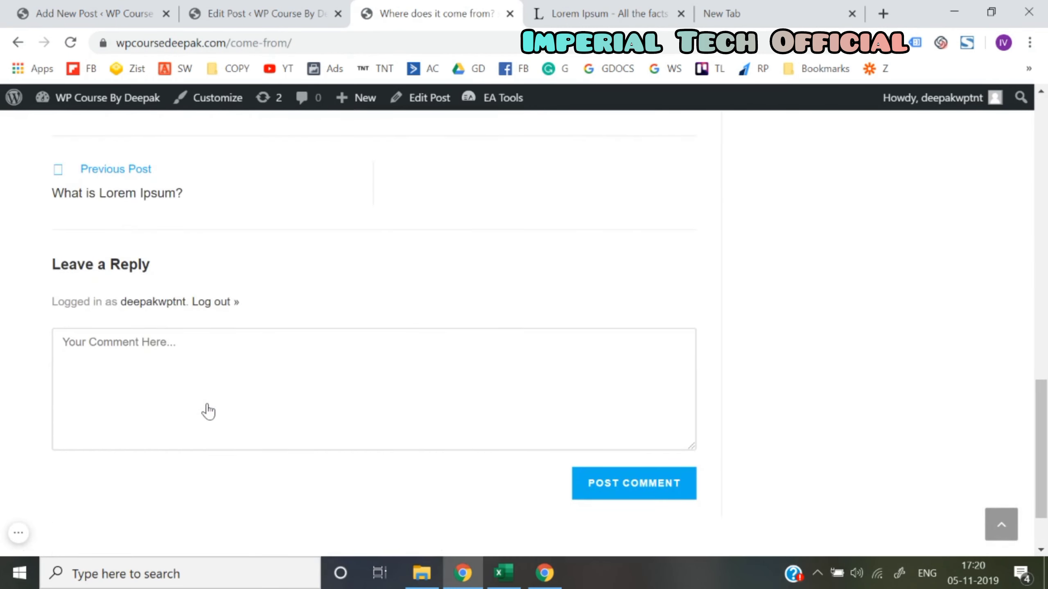
scroll(208, 410, up, 15)
scroll(208, 410, down, 10)
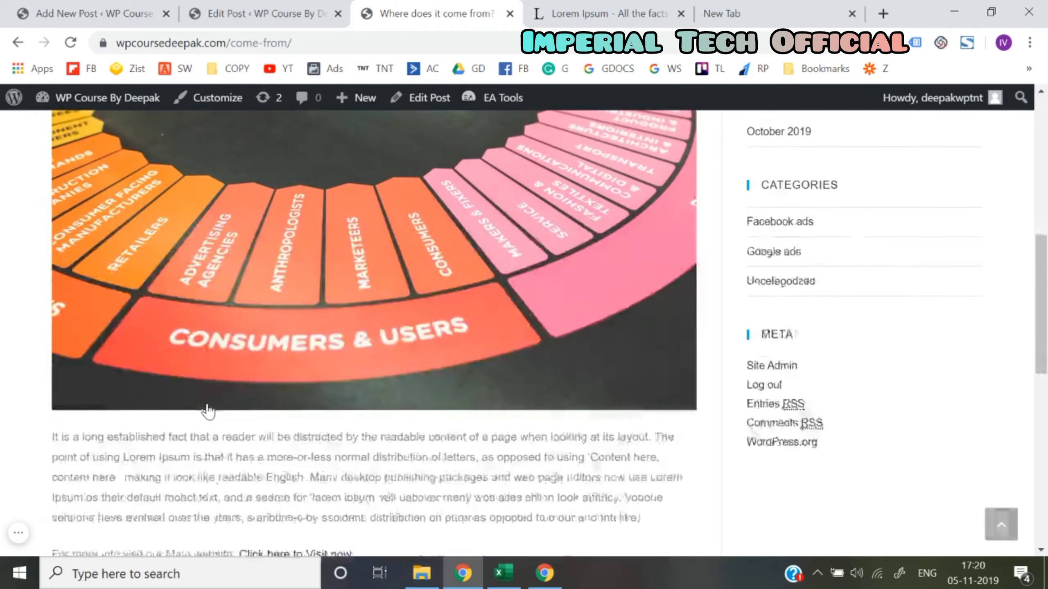
scroll(208, 411, up, 12)
click(17, 43)
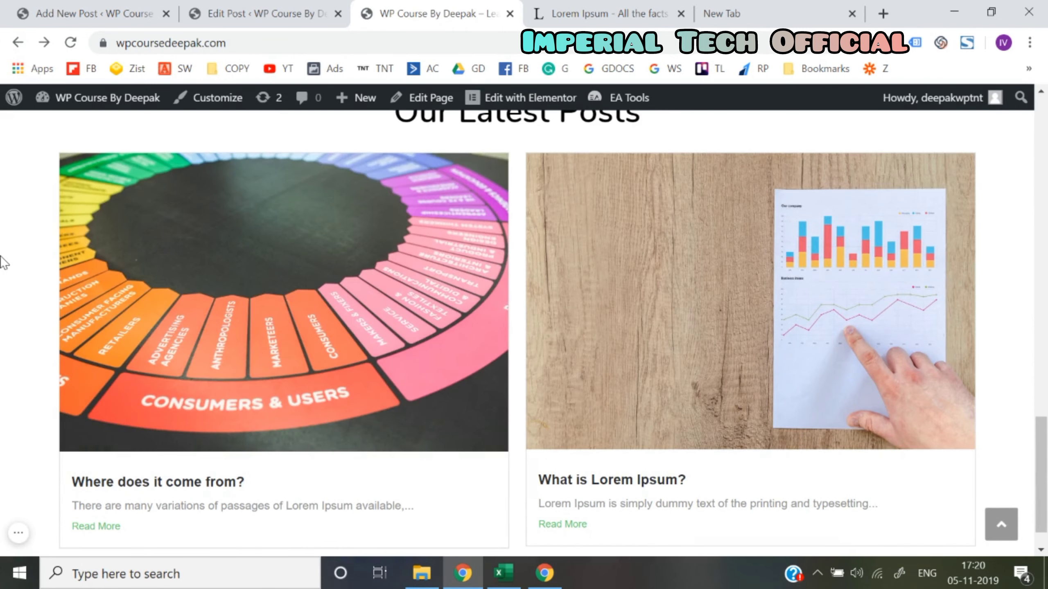
- Check the site's Blog page, return to the home page and review its sections down to "Our Latest Posts"
scroll(4, 262, up, 15)
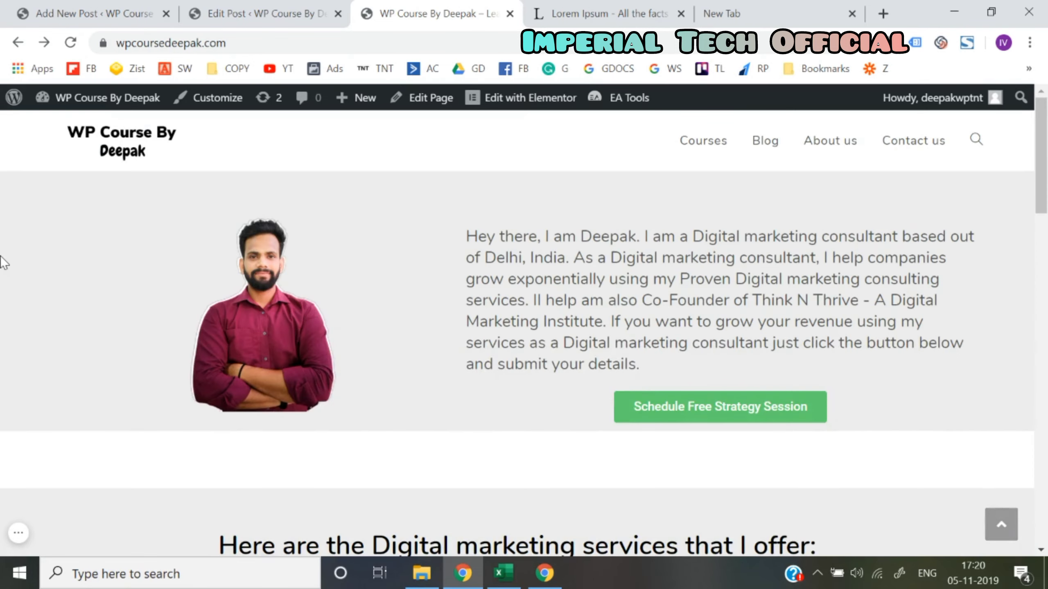
click(768, 150)
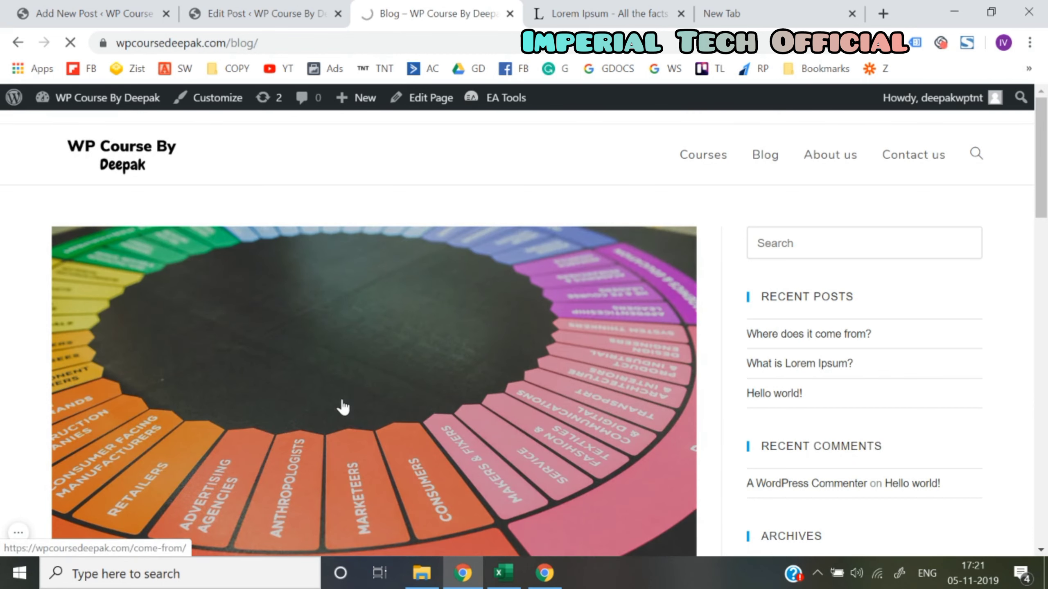
scroll(342, 408, down, 10)
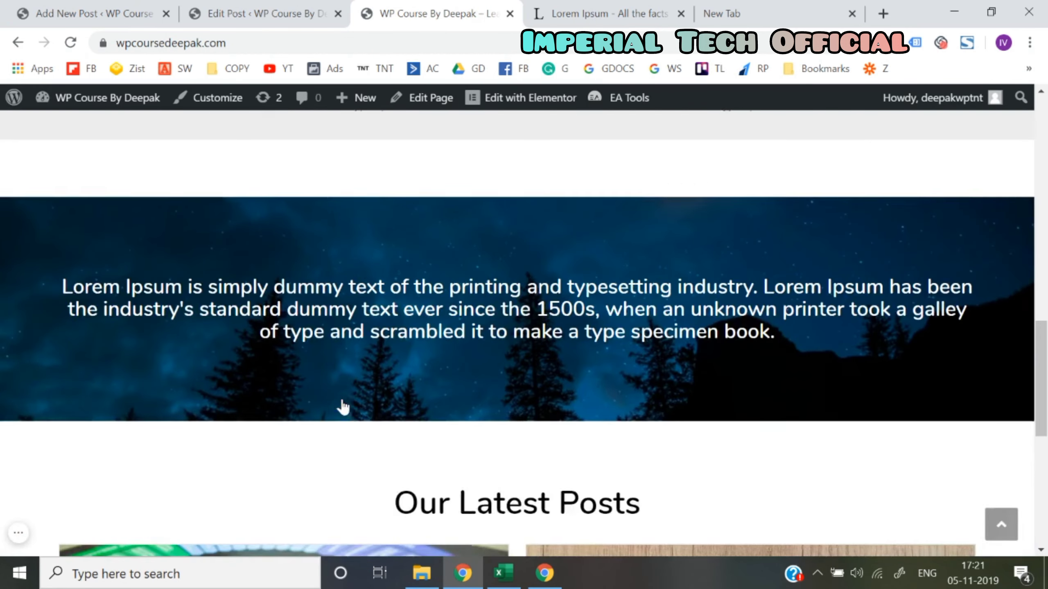
scroll(342, 407, down, 10)
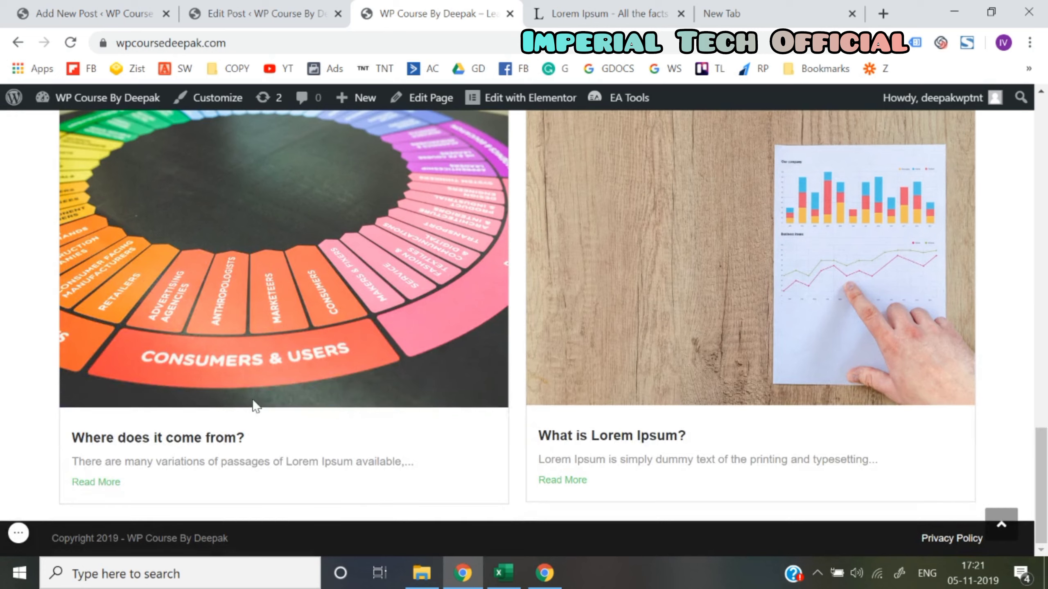
scroll(7, 370, up, 10)
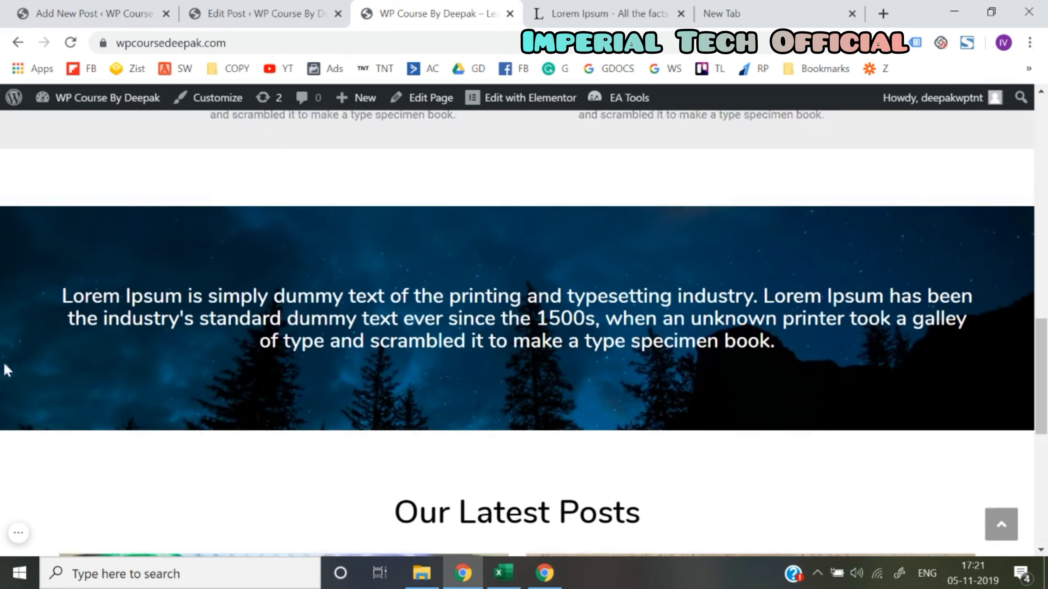
scroll(7, 370, up, 10)
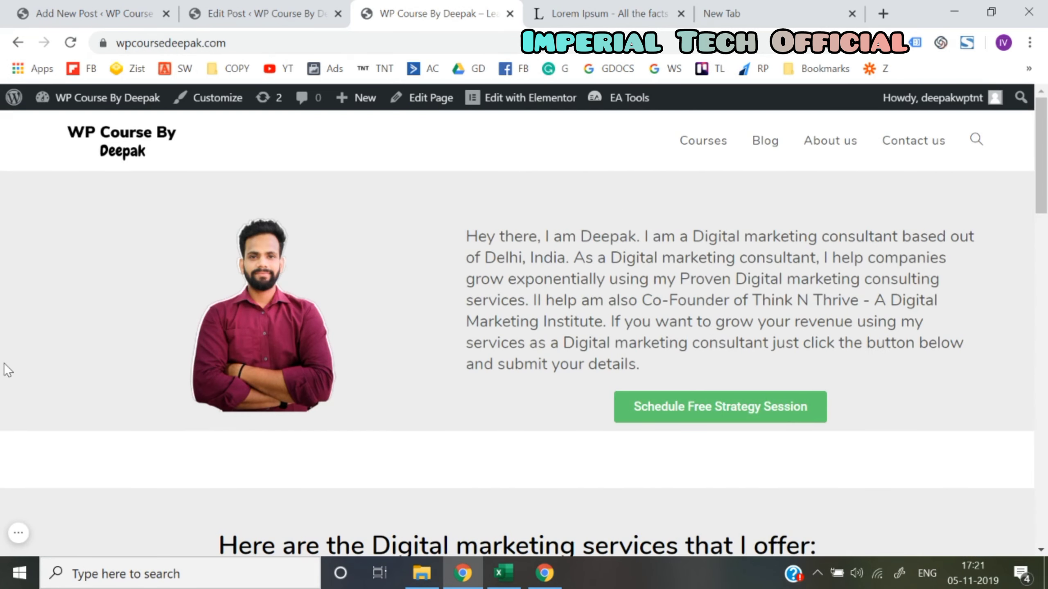
scroll(7, 370, down, 10)
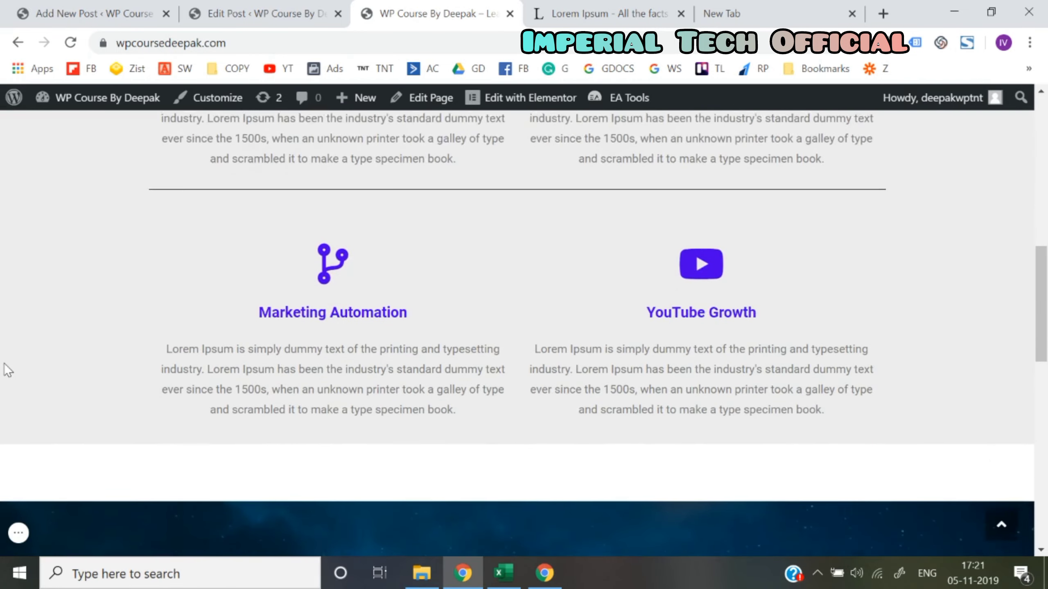
scroll(8, 370, down, 10)
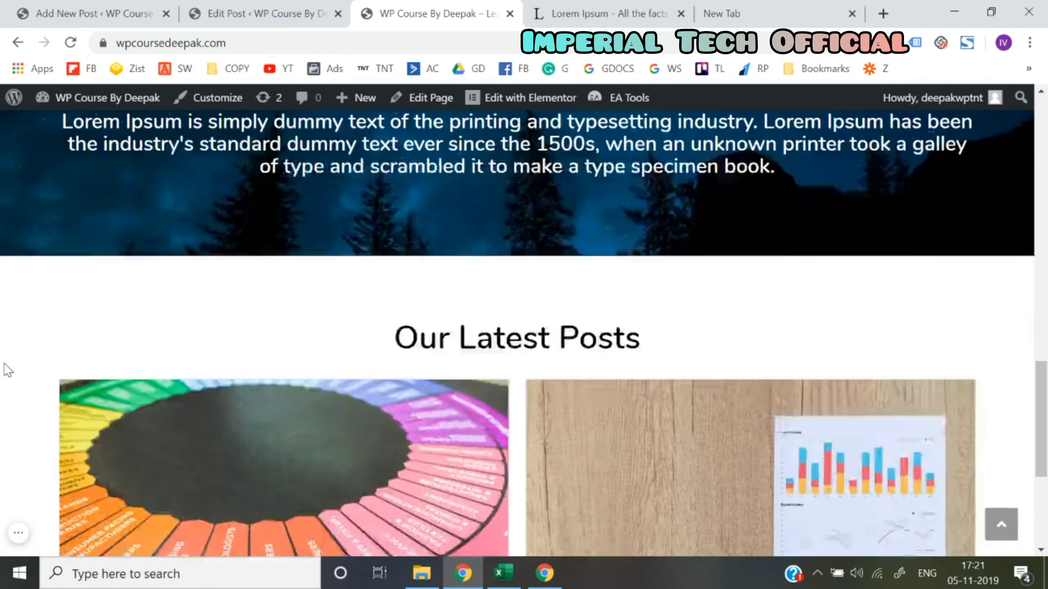